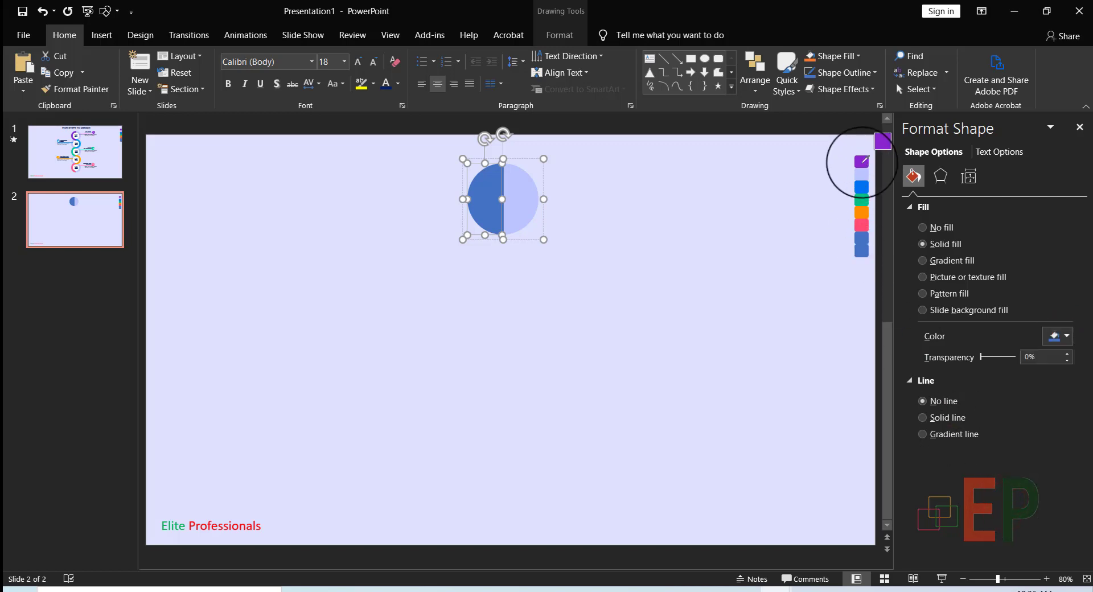
Fill the left half of the two-part circle with the purple sampled from the palette swatches
left_click(861, 163)
left_click(693, 323)
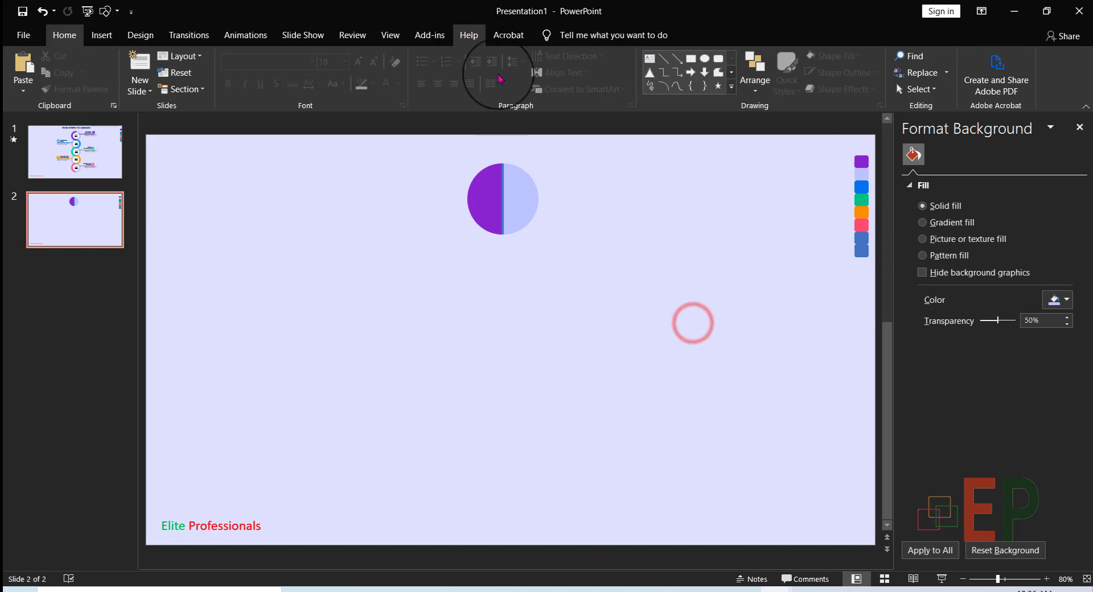
left_click(496, 170)
Draw a circle about 0.87" in diameter, centred on the purple-and-lavender circle
left_click(101, 36)
left_click(225, 86)
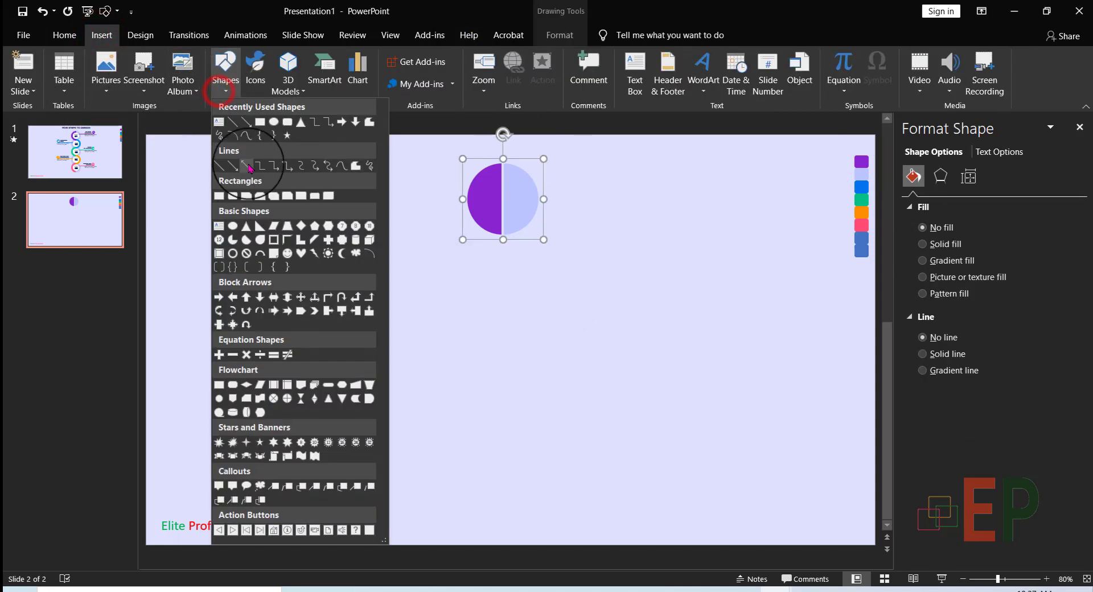
left_click(271, 129)
left_click_drag(275, 220, 506, 204)
Apply the centred outer shadow preset to the inner circle
left_click(940, 177)
left_click(1058, 226)
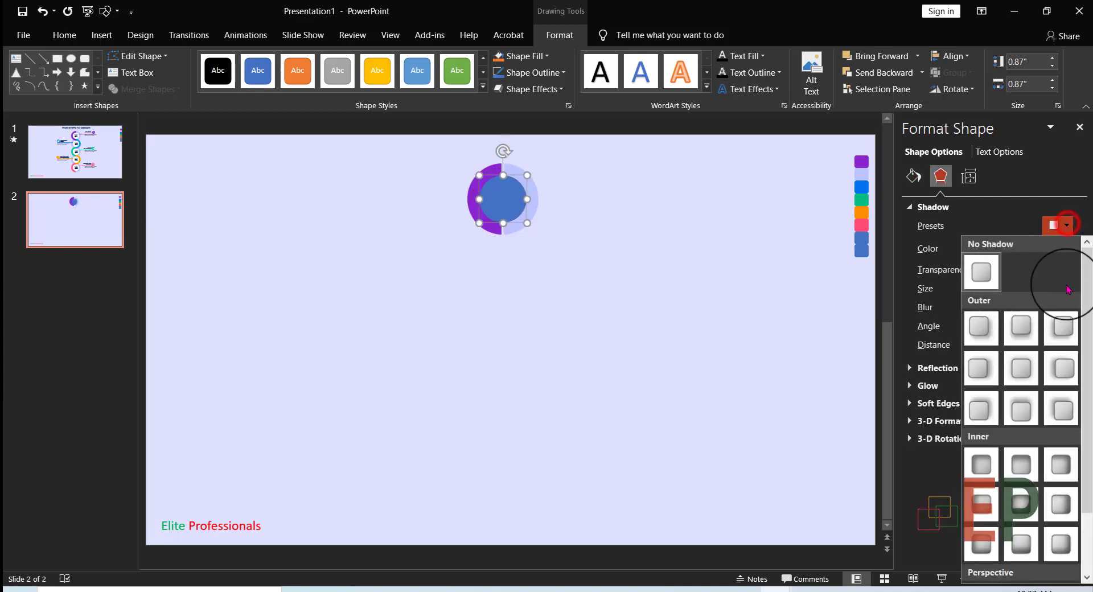
left_click(1021, 372)
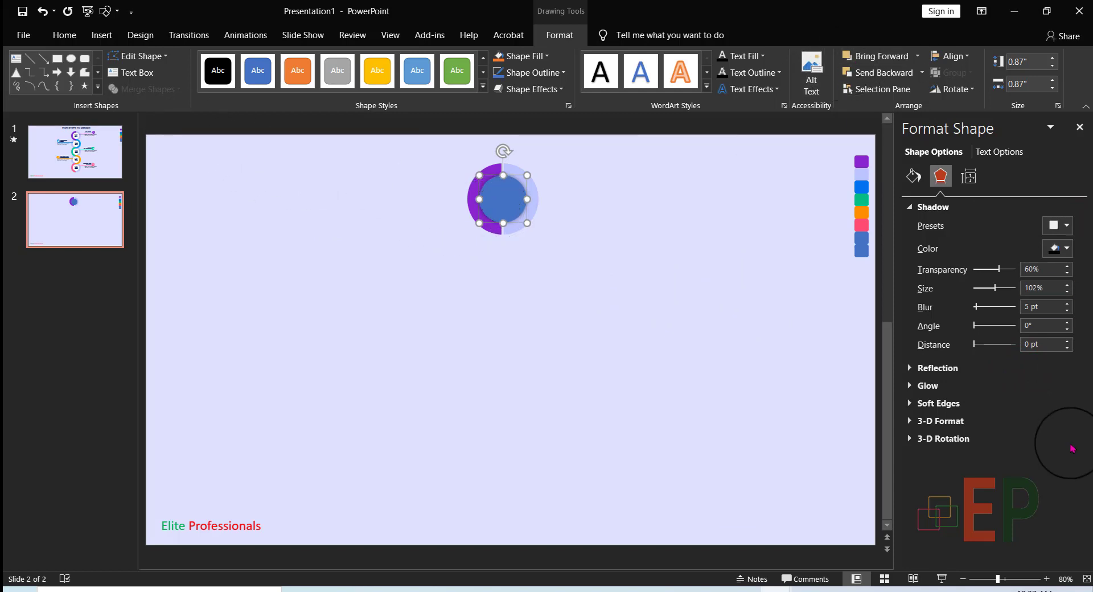
Fill the inner circle with the lightest gray shade of the white theme color
left_click(911, 176)
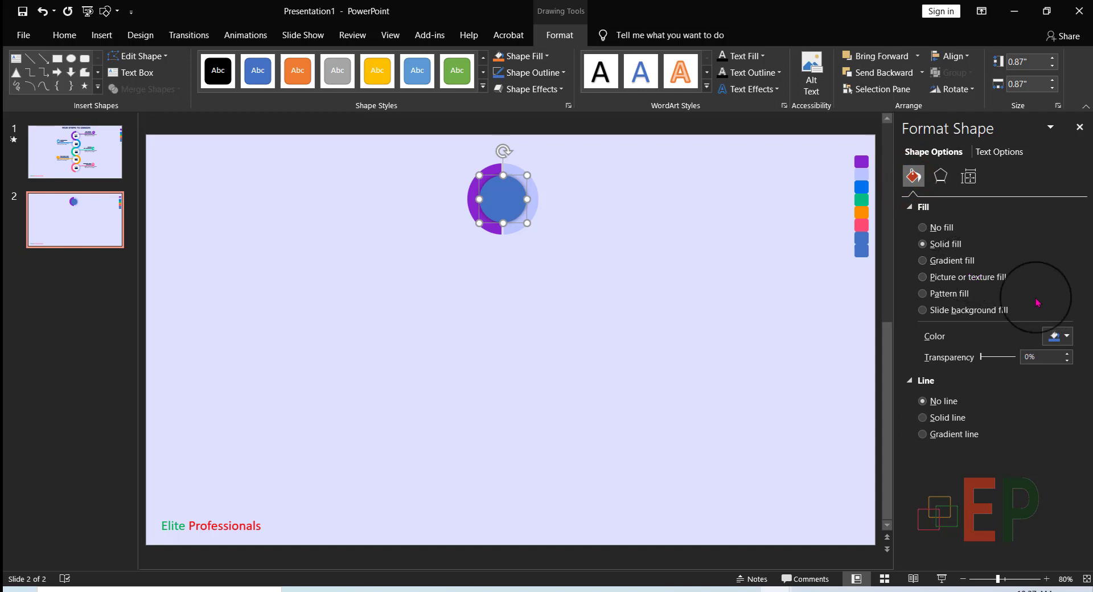
left_click(1067, 336)
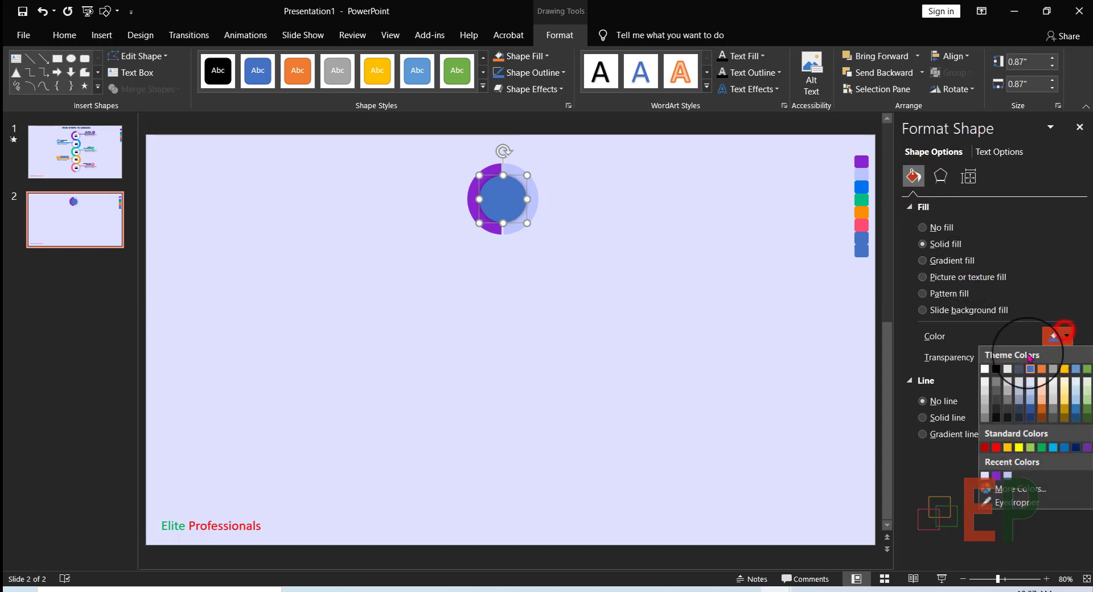
left_click(987, 382)
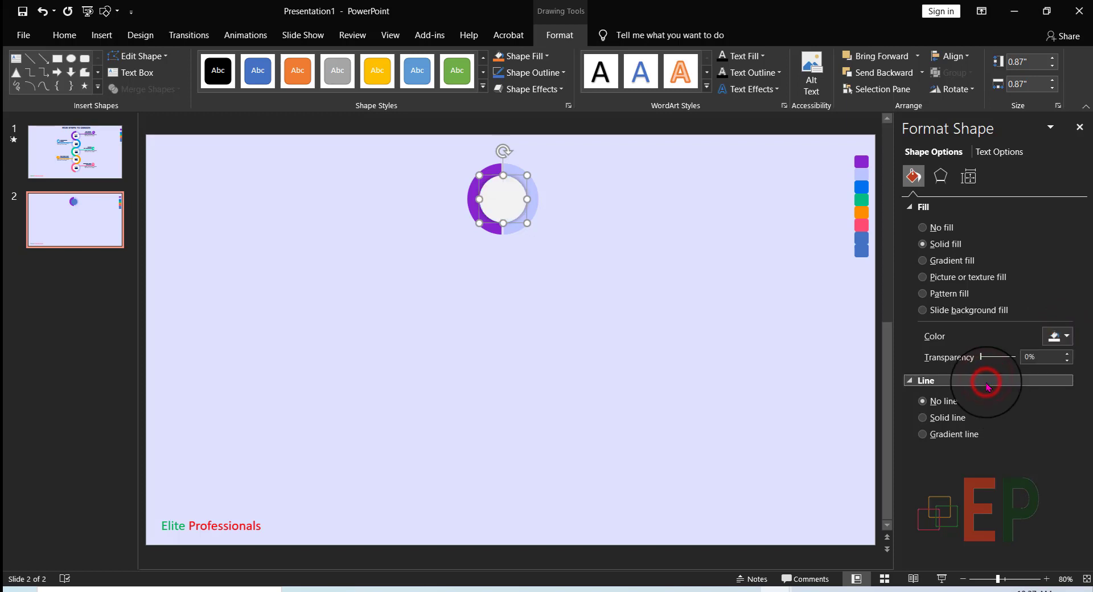
left_click(740, 402)
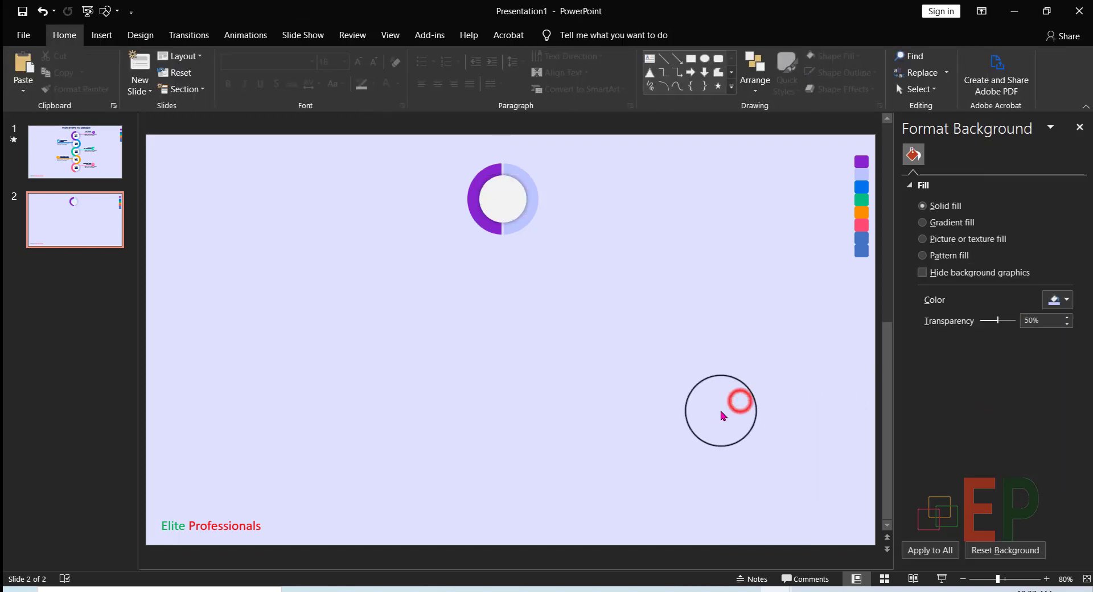
left_click(1046, 312)
left_click(985, 345)
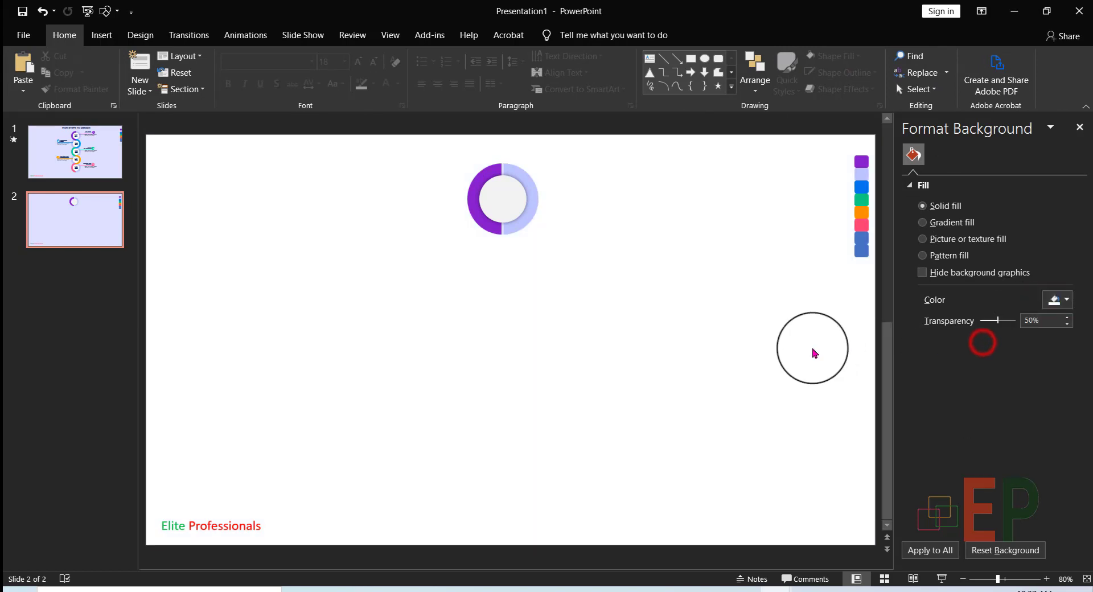
key("ctrl+z")
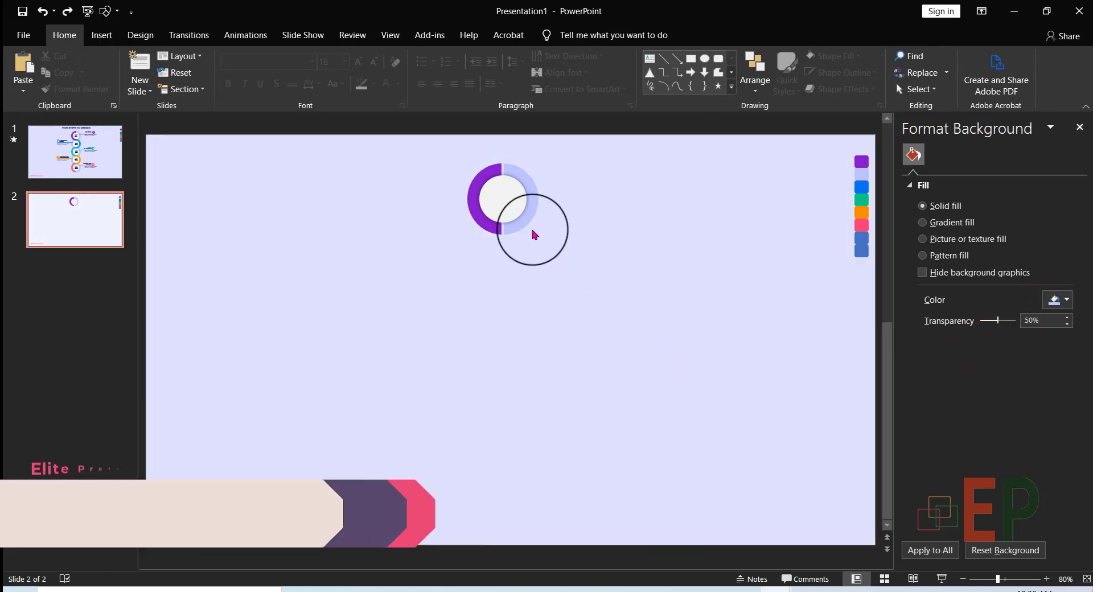
Fill the inner circle with the white theme color
left_click(512, 207)
left_click(1069, 334)
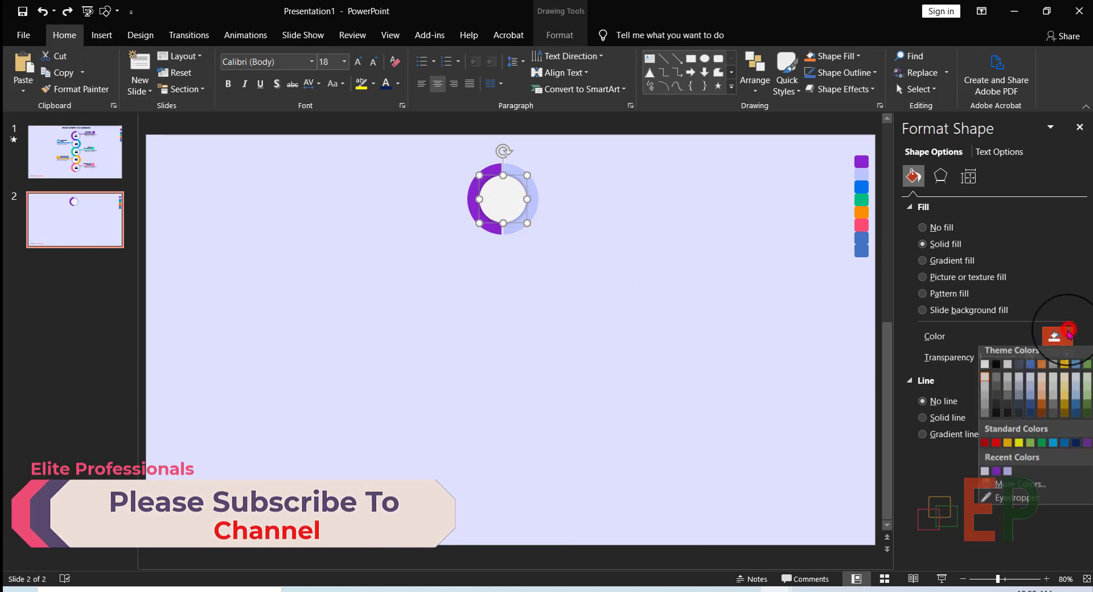
left_click(984, 370)
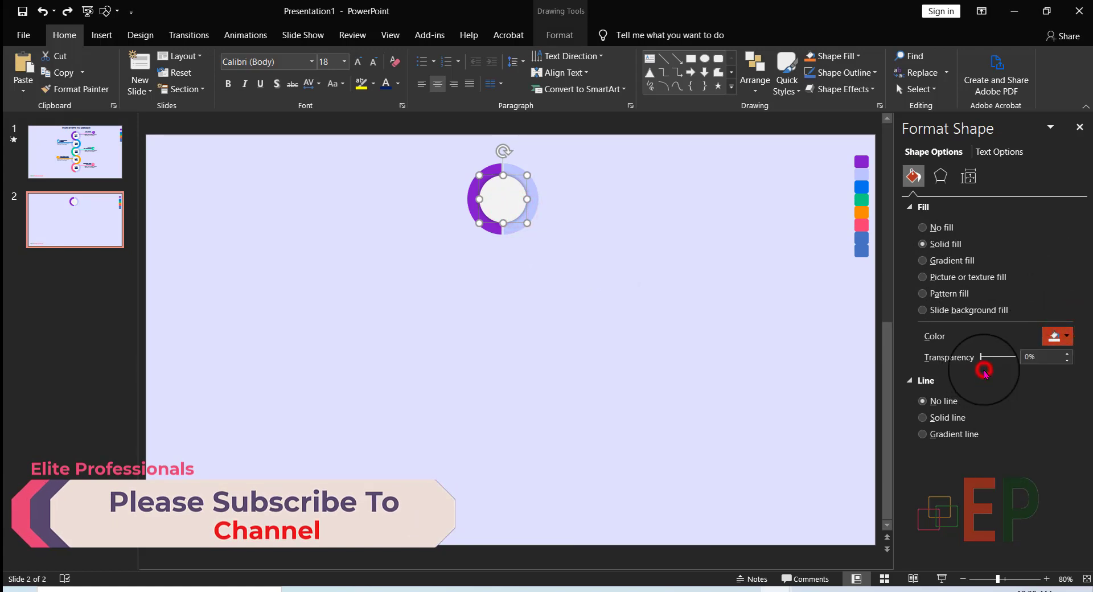
left_click(826, 387)
key("ctrl+s")
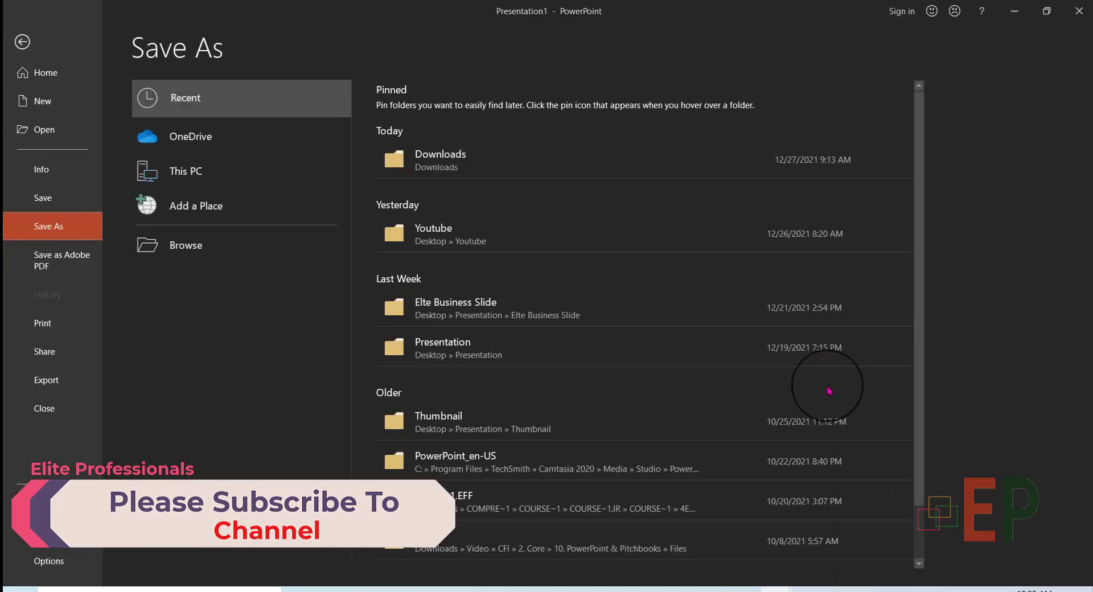
key("Escape")
left_click(476, 371)
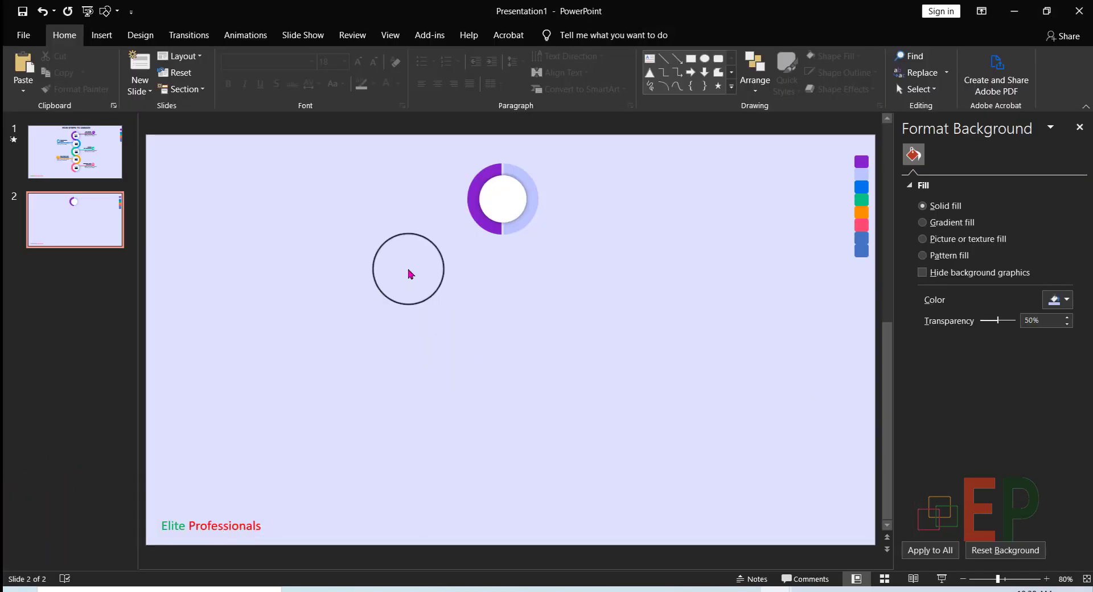
Group all parts of the ring and place a copy of the group directly below it, slightly overlapping the original
left_click_drag(446, 164, 581, 304)
left_click(545, 342)
left_click_drag(408, 124, 681, 322)
key("ctrl+g")
left_click_drag(518, 214, 506, 262)
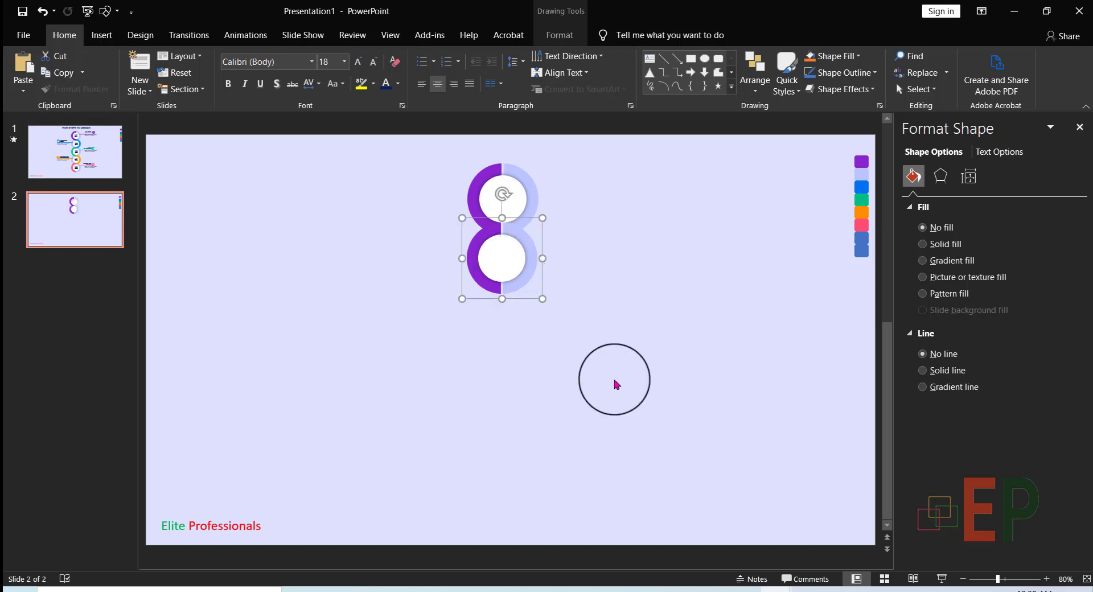
left_click(614, 380)
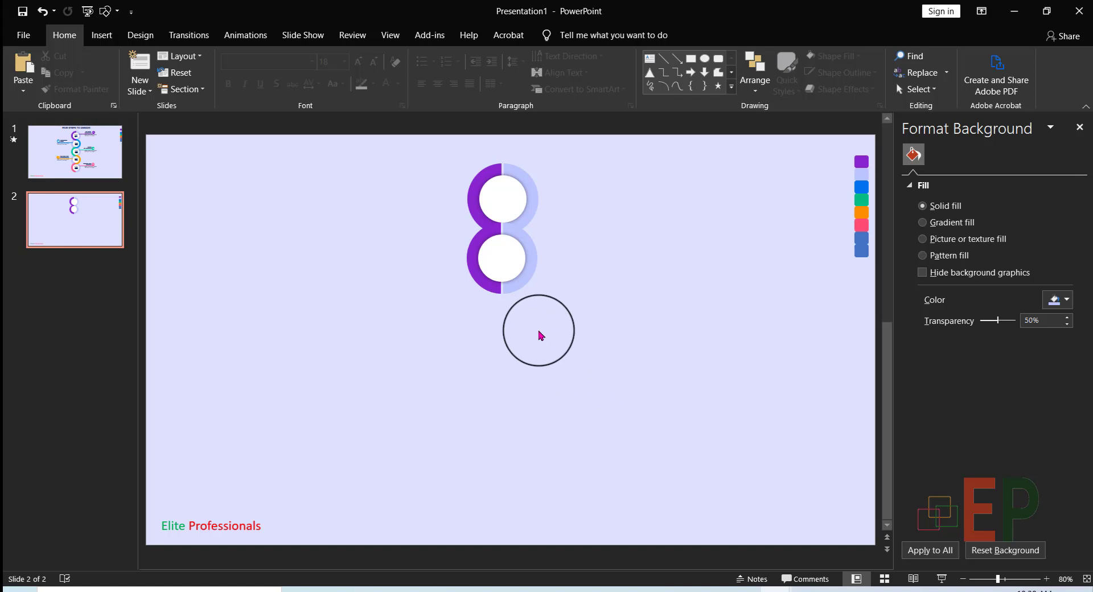
Recolor the left half of the lower ring with the light lavender sampled from the slide
left_click(468, 253)
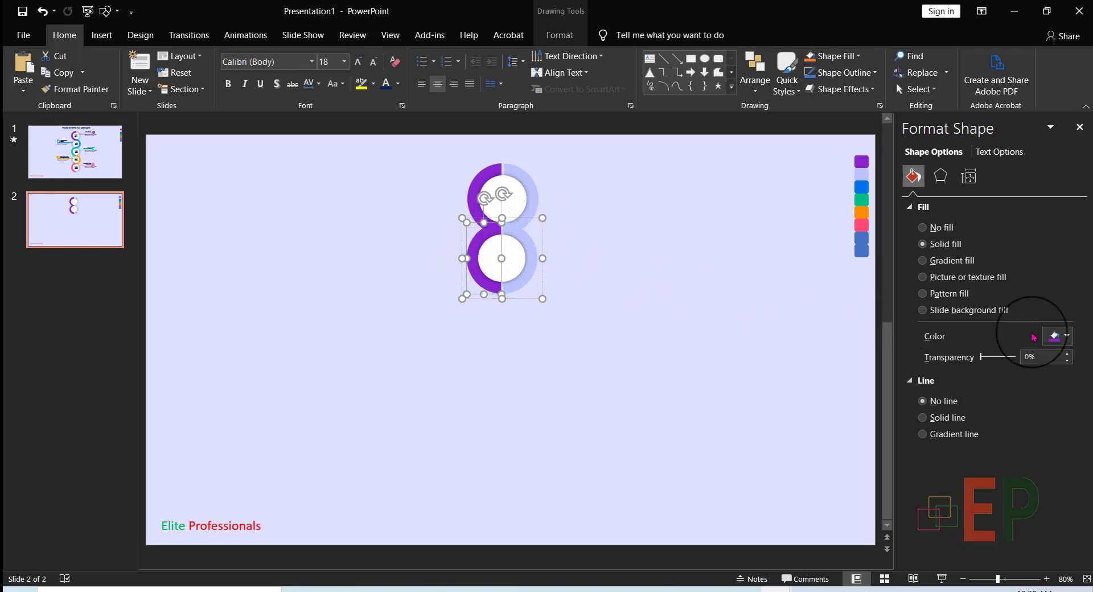
left_click(1067, 337)
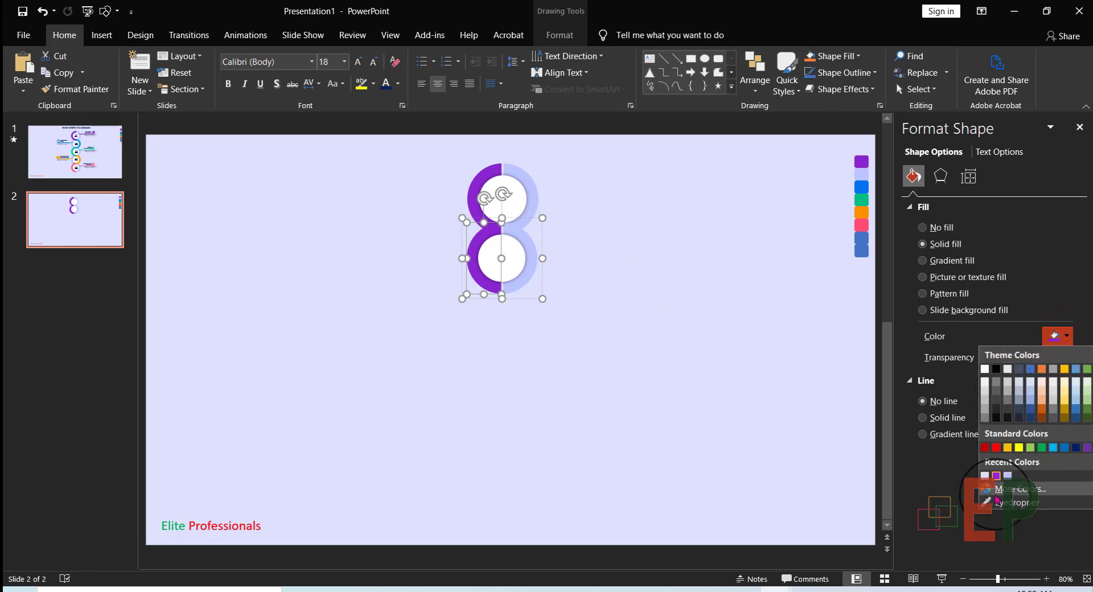
left_click(1008, 503)
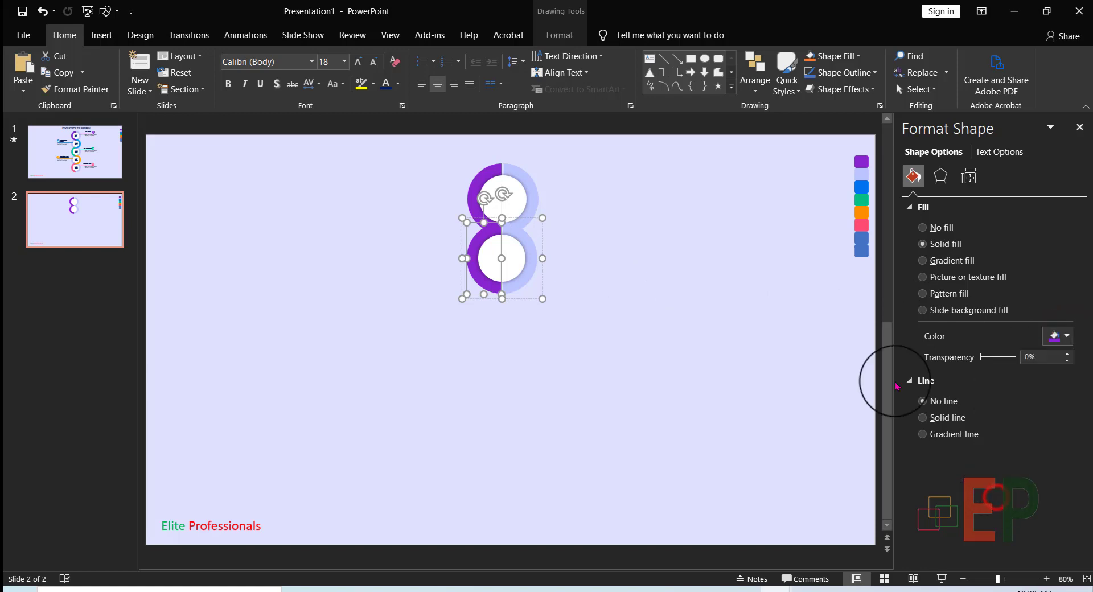
Recolor the right half of the lower ring with the bright blue sampled from the palette swatches
left_click(532, 256)
left_click(527, 258)
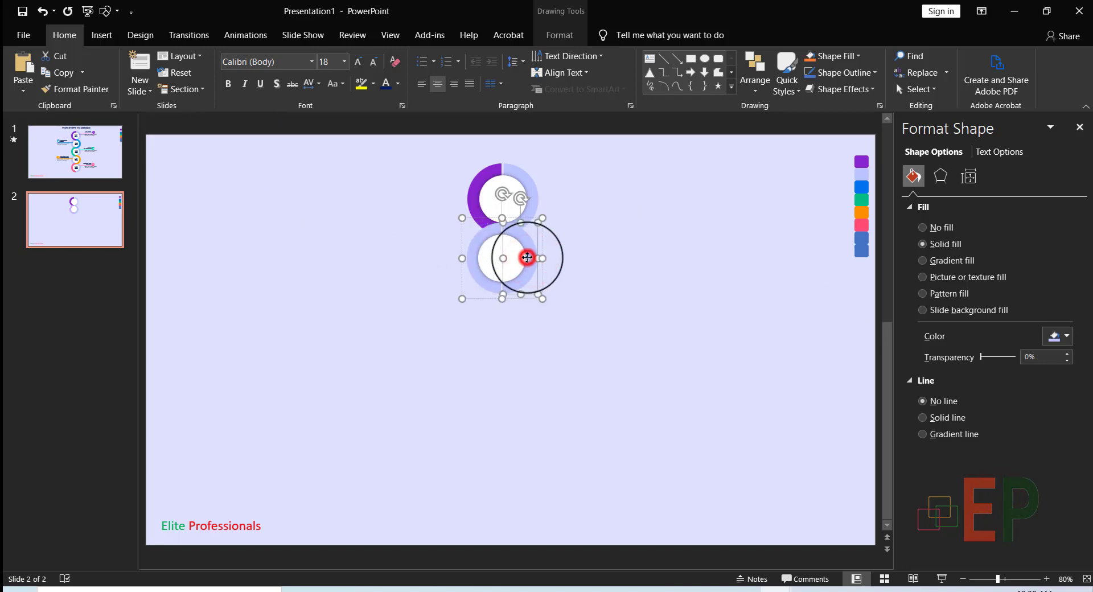
left_click(1068, 339)
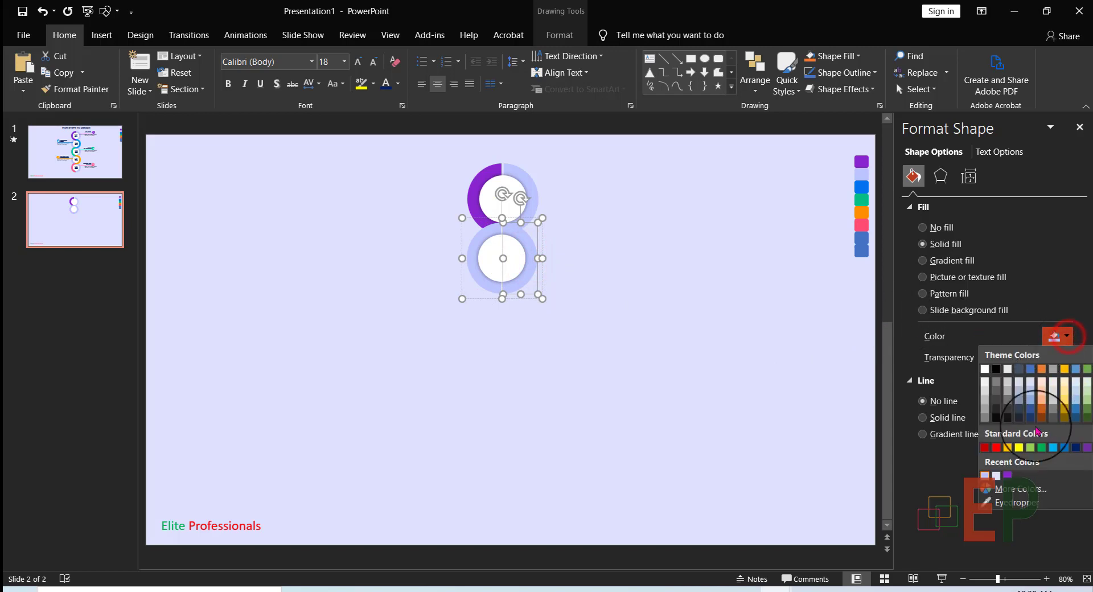
left_click(1025, 502)
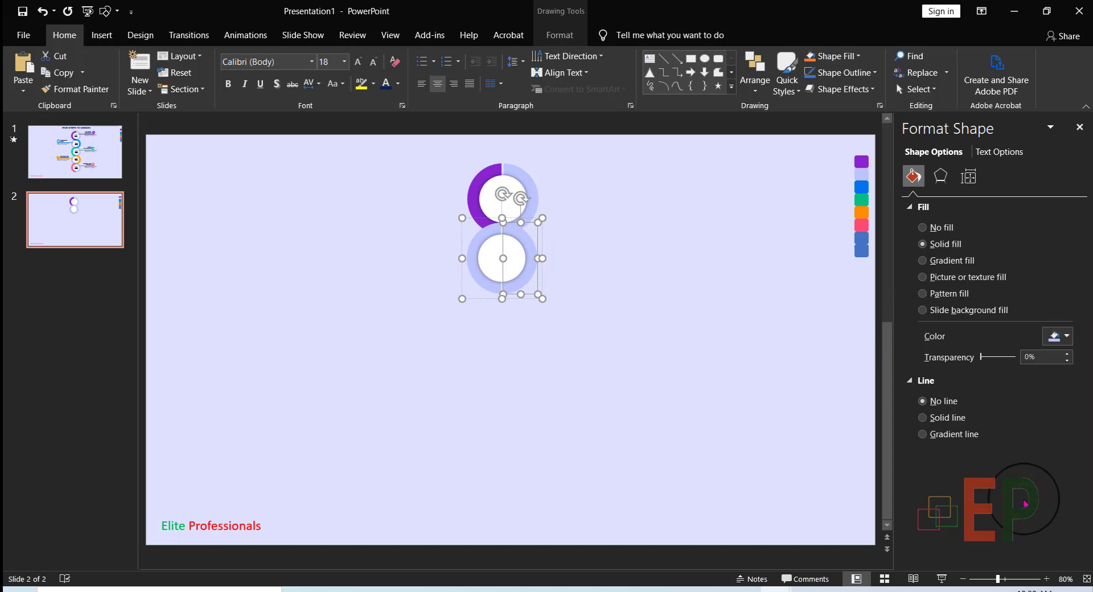
left_click(864, 186)
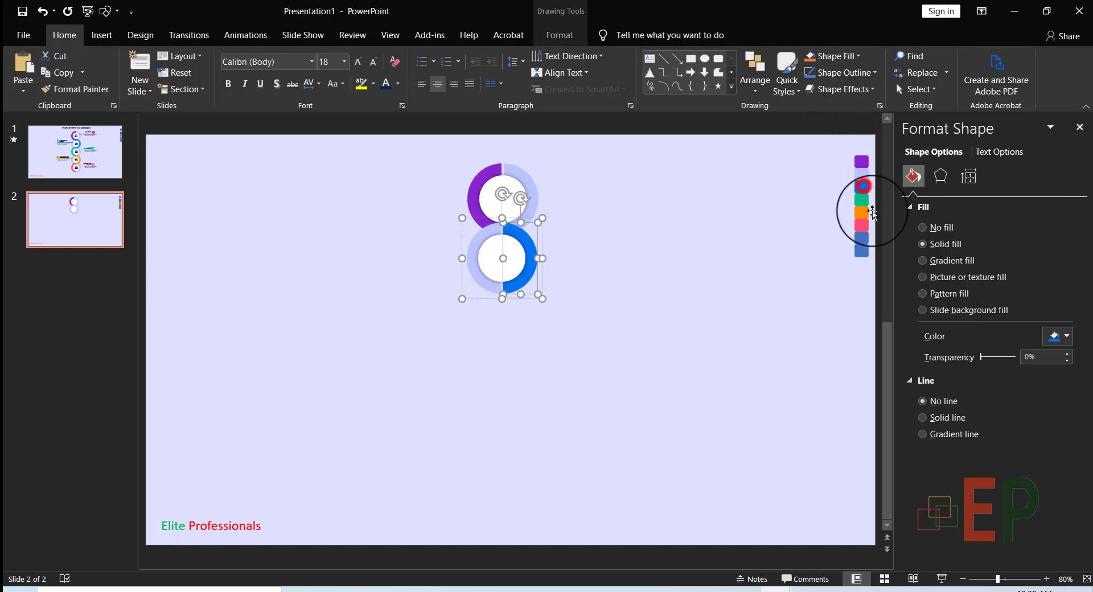
left_click(617, 300)
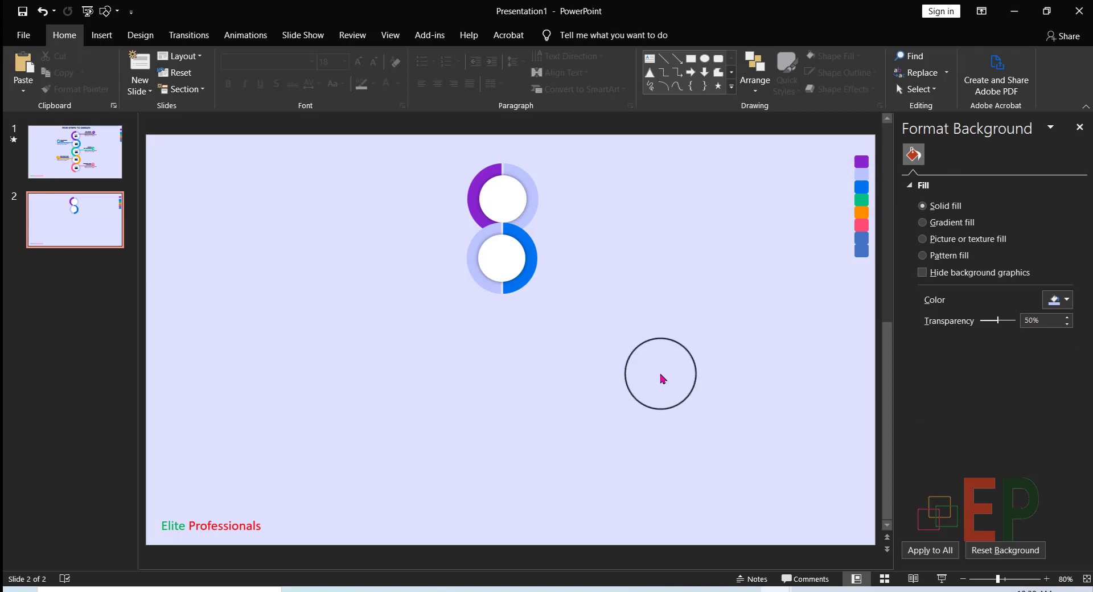
Fill the thin divider strip between the halves of the upper ring with the recent light lavender color
key("ctrl+z")
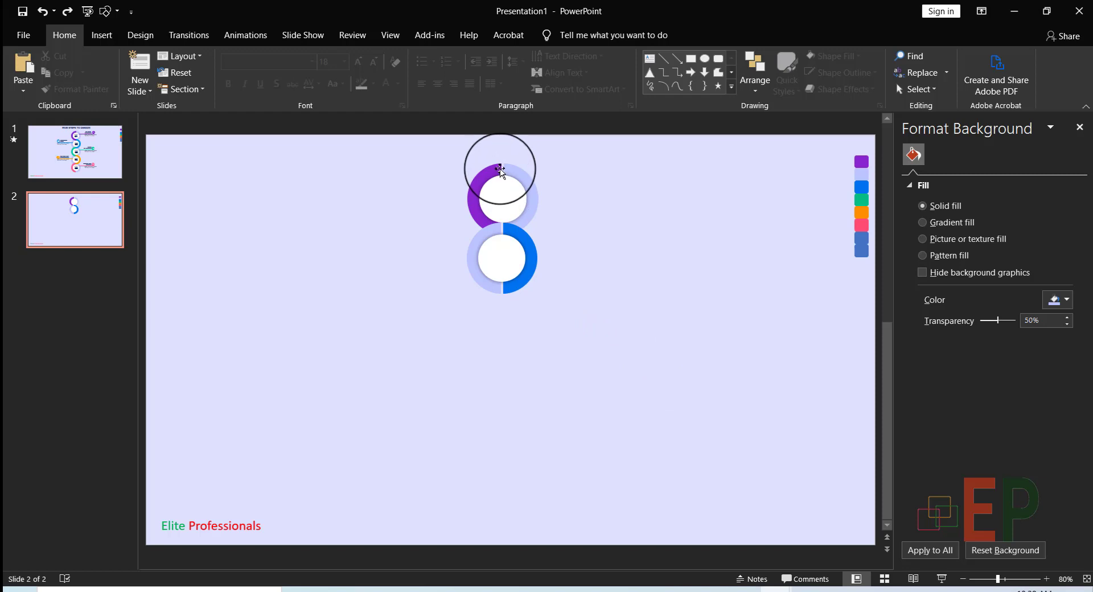
left_click(502, 169)
left_click(501, 172)
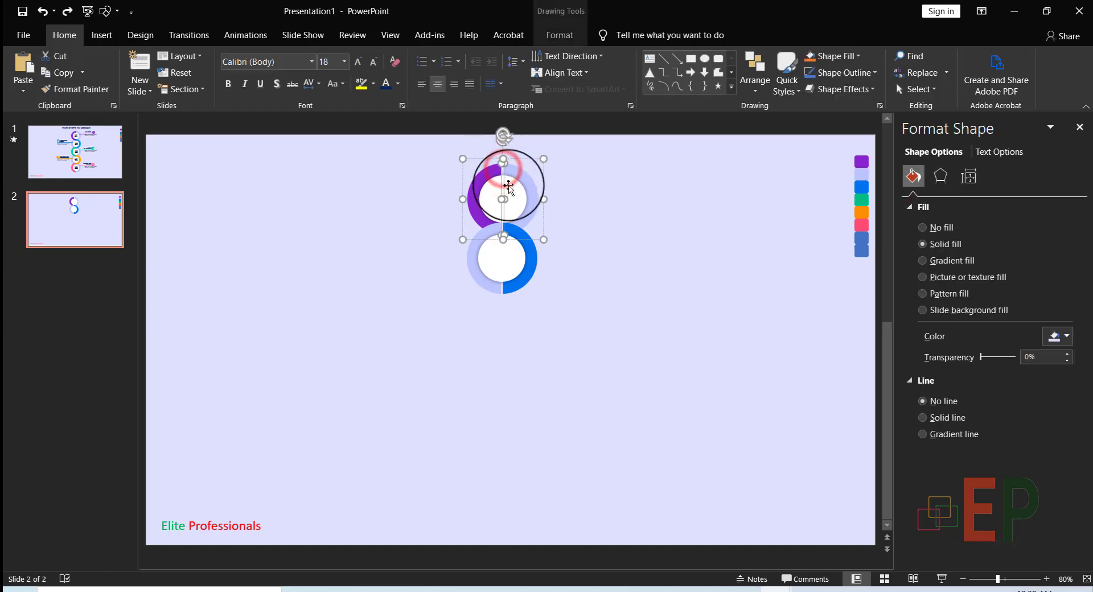
left_click(1068, 338)
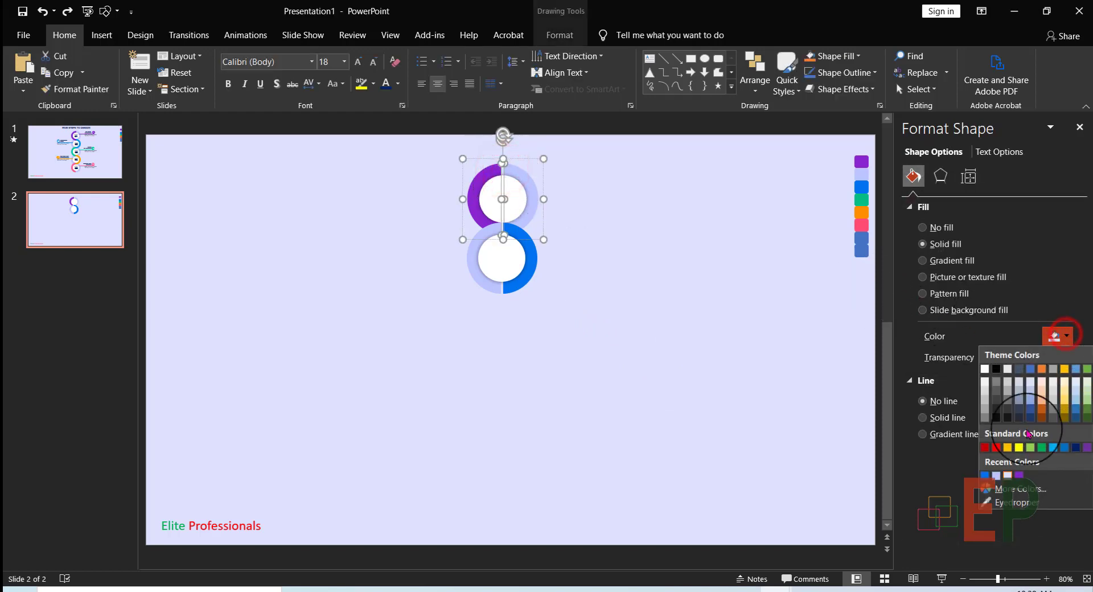
left_click(996, 487)
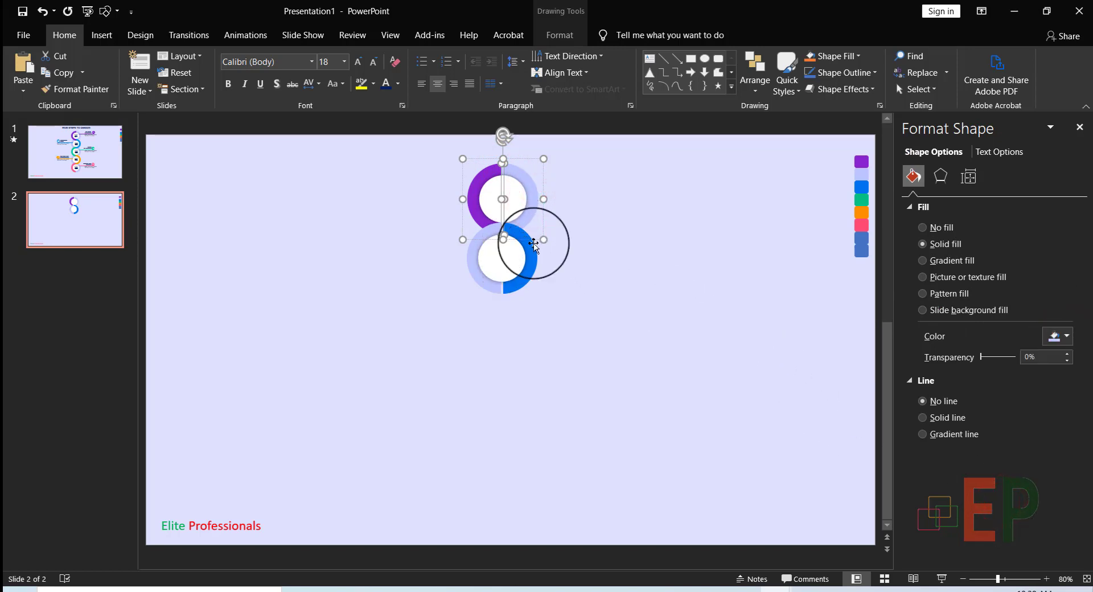
left_click(602, 283)
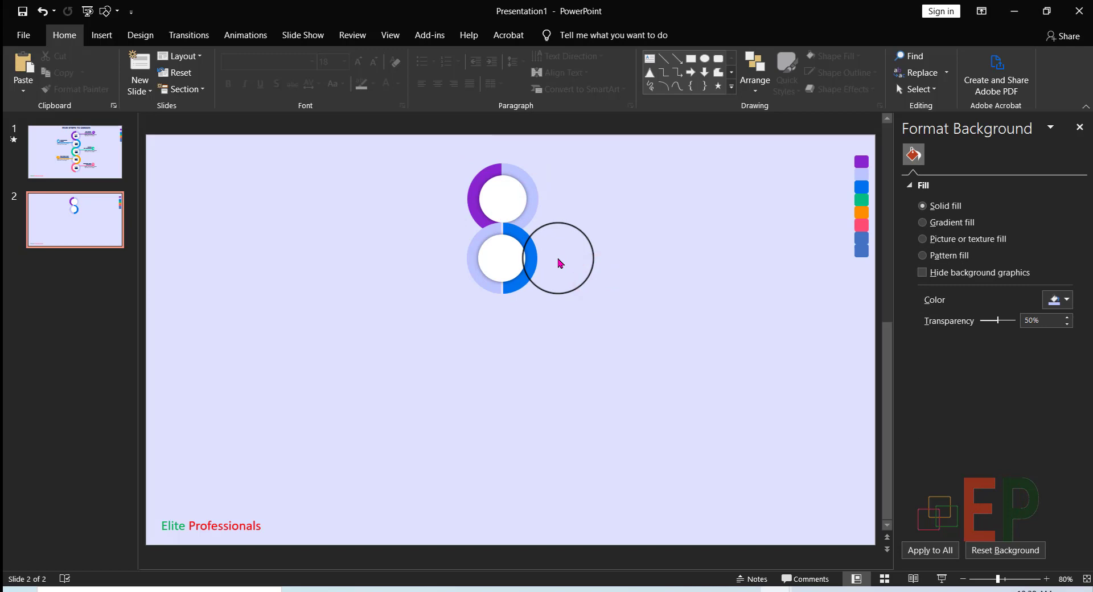
left_click(642, 435)
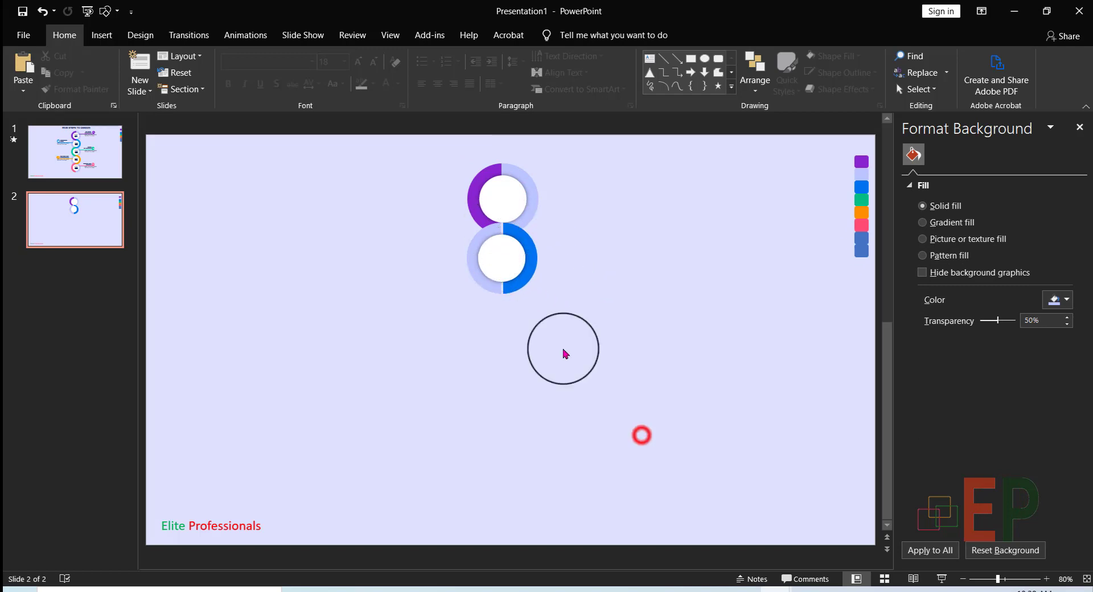
Fill the thin divider strip between the halves of the lower ring with the recent light lavender color
left_click(500, 232)
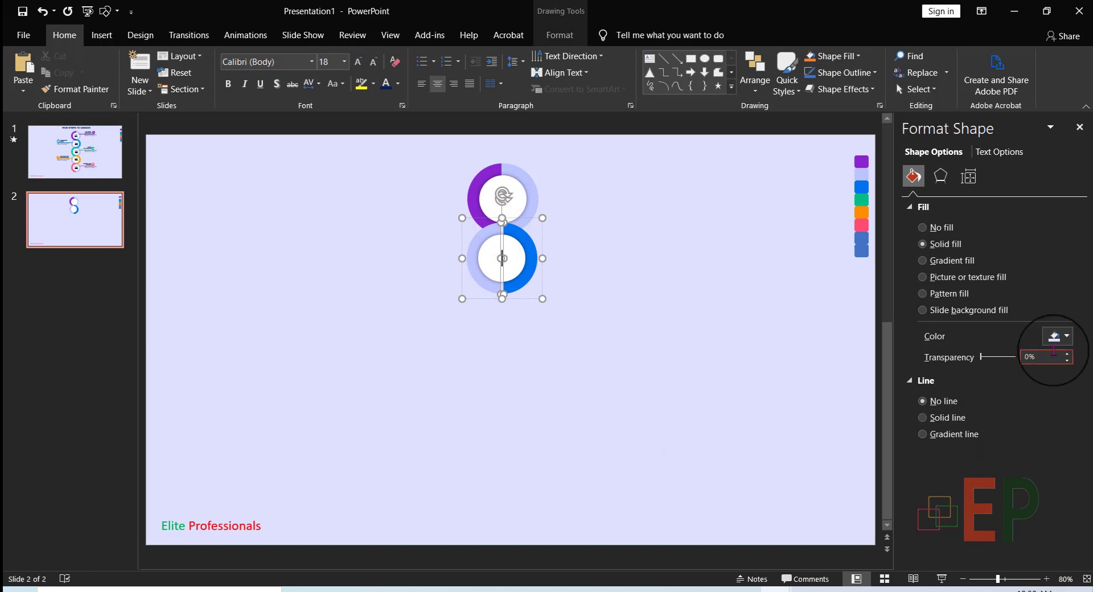
left_click(1054, 342)
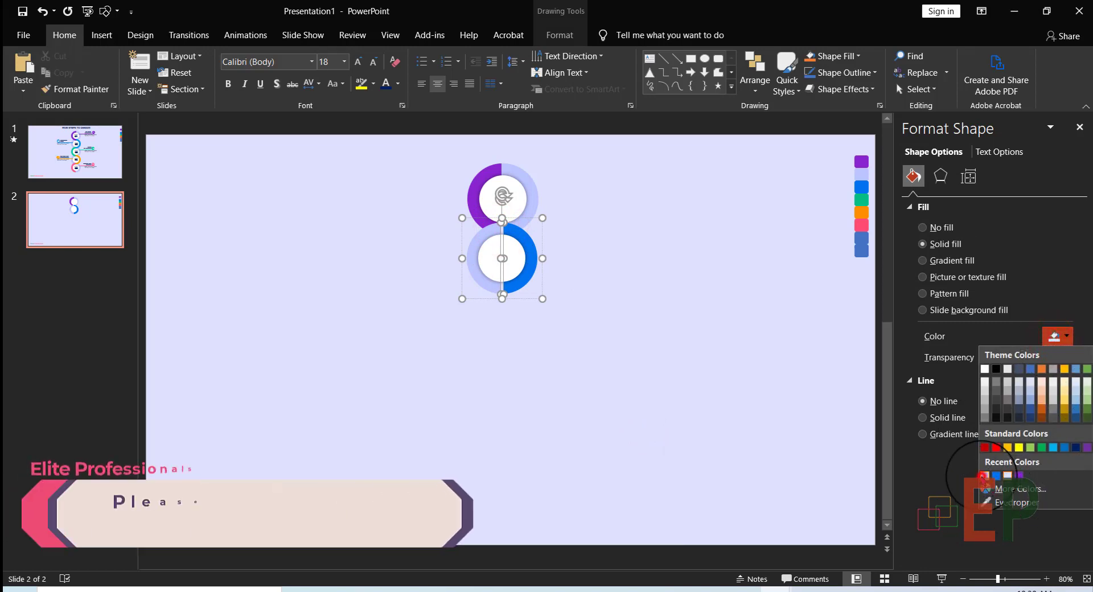
left_click(1002, 502)
left_click(815, 414)
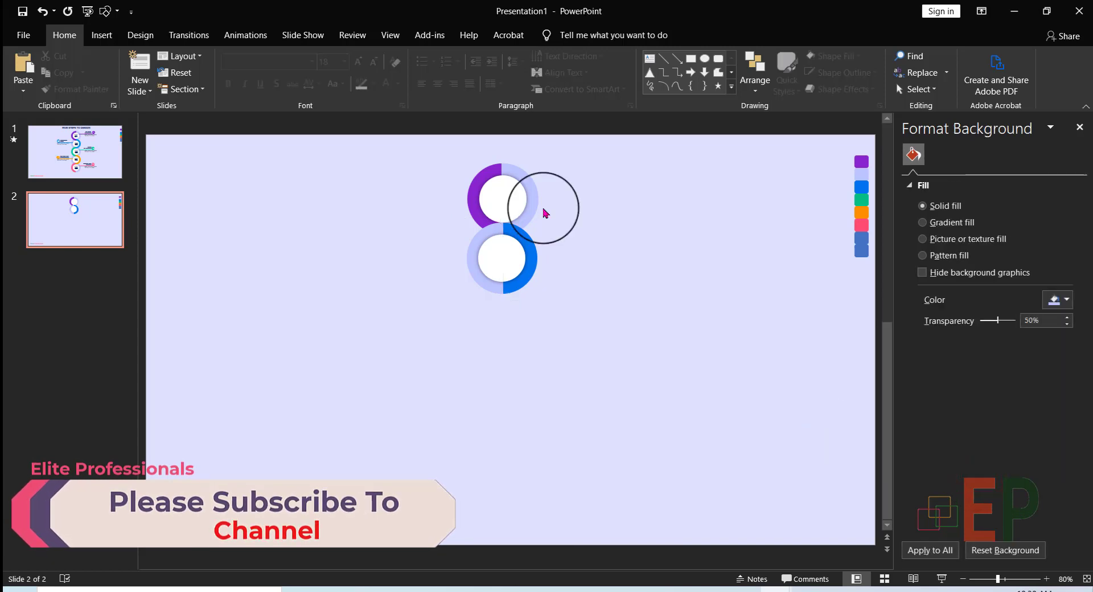
left_click(483, 224)
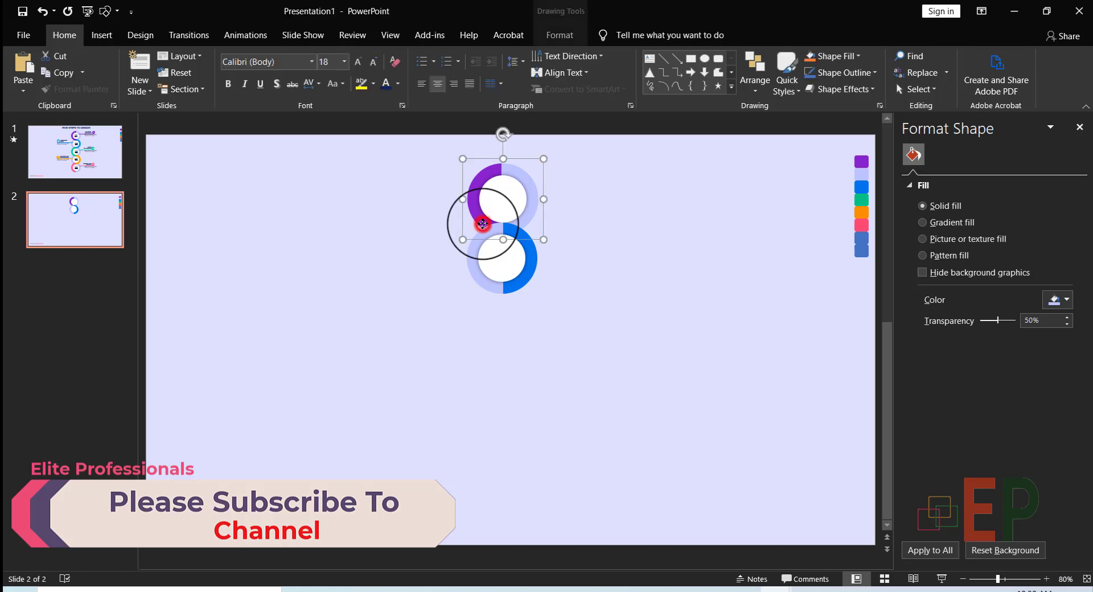
left_click(482, 222, "shift")
right_click(482, 222)
left_click(644, 262)
left_click(421, 148)
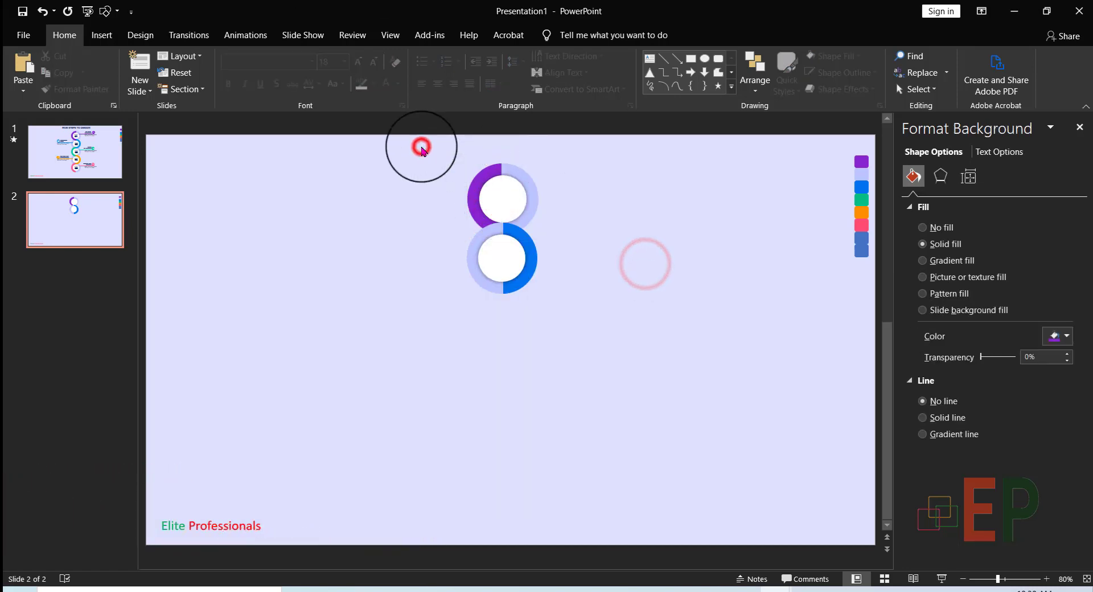
Ungroup the upper ring and its nested group so that its halves, divider strip and white centre are separate shapes
left_click(516, 190)
right_click(527, 192)
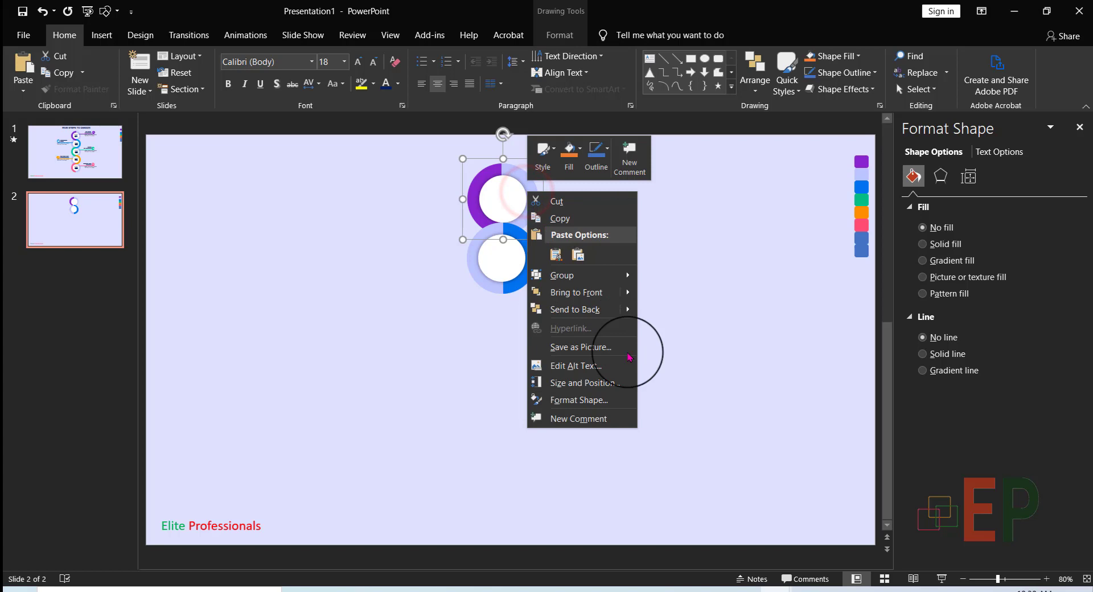
left_click(584, 279)
left_click(696, 313)
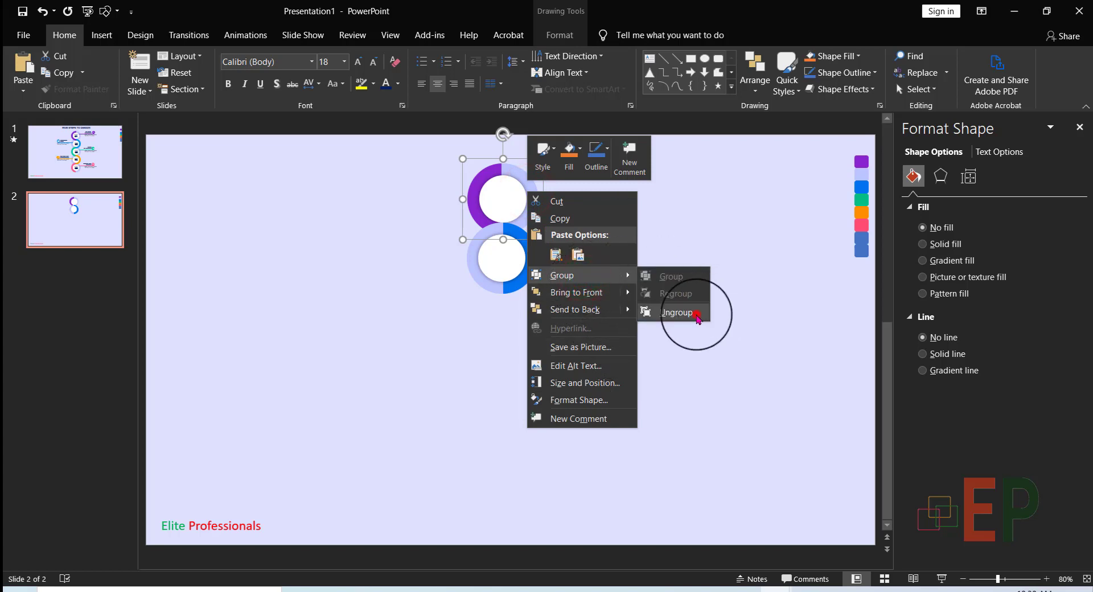
left_click(672, 303)
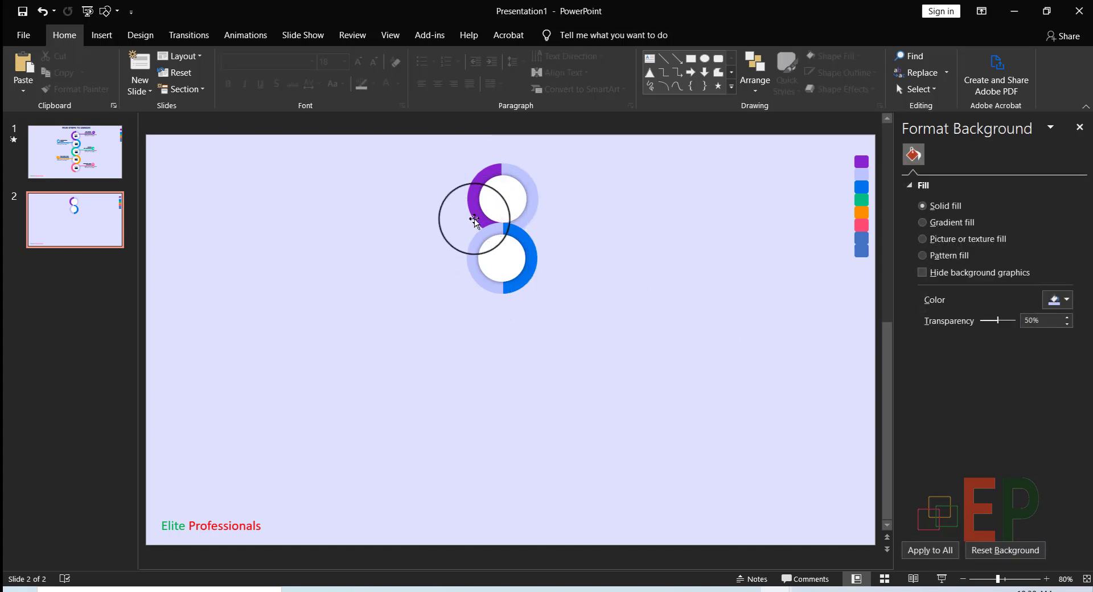
left_click(478, 217)
right_click(478, 216)
left_click(468, 210)
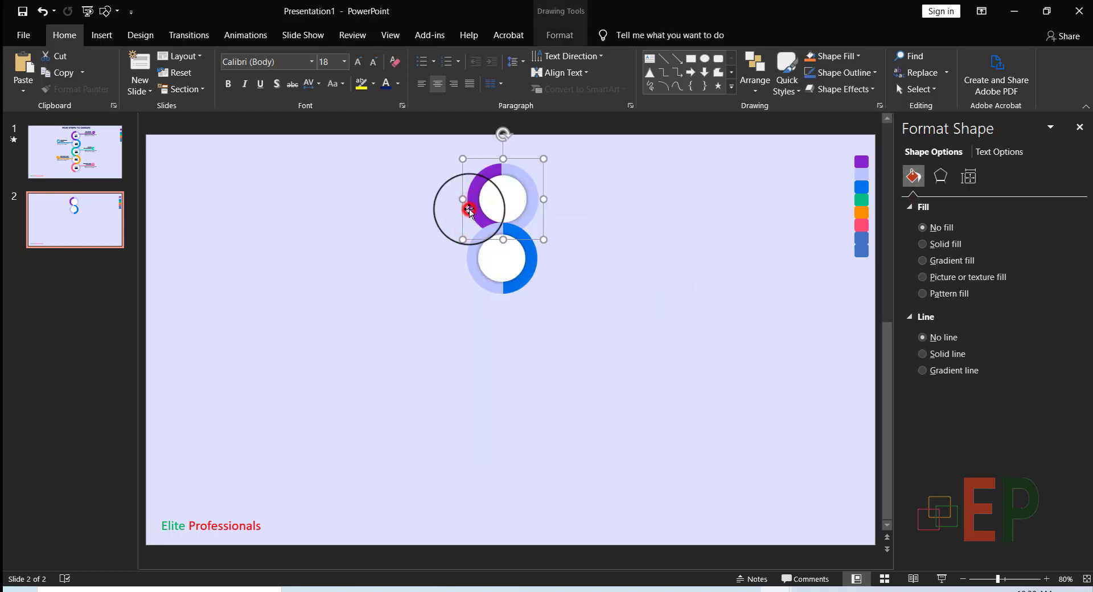
right_click(470, 210)
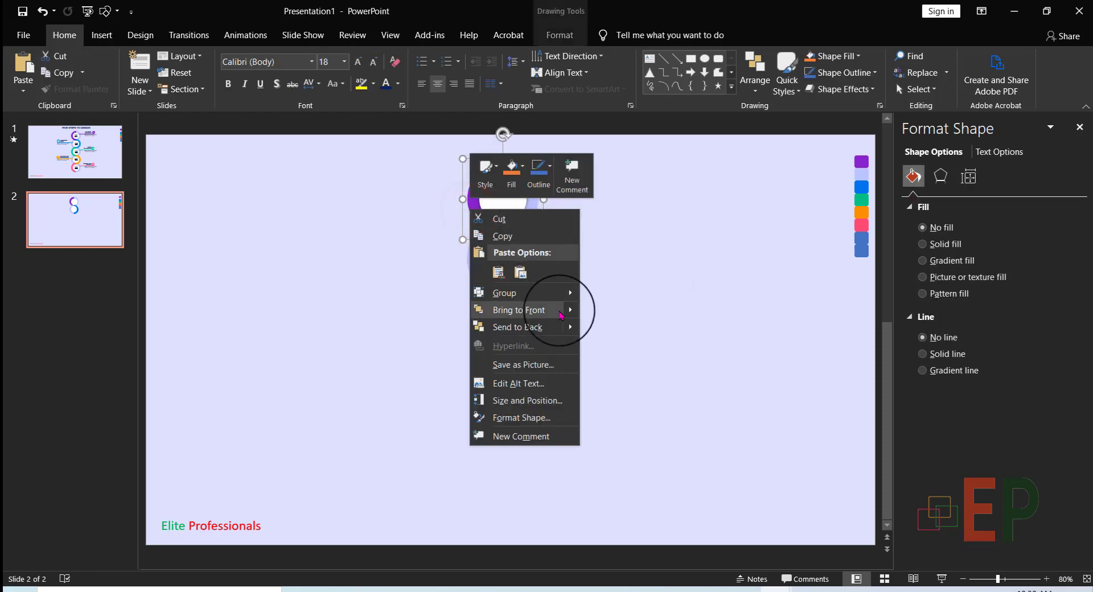
mouse_move(557, 293)
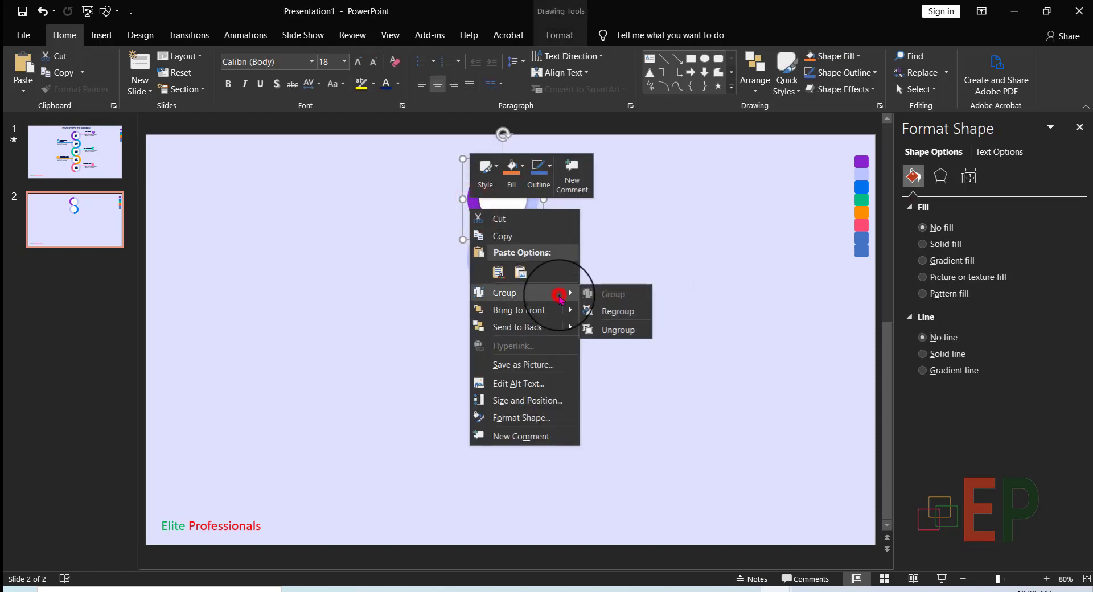
left_click(621, 332)
left_click(622, 336)
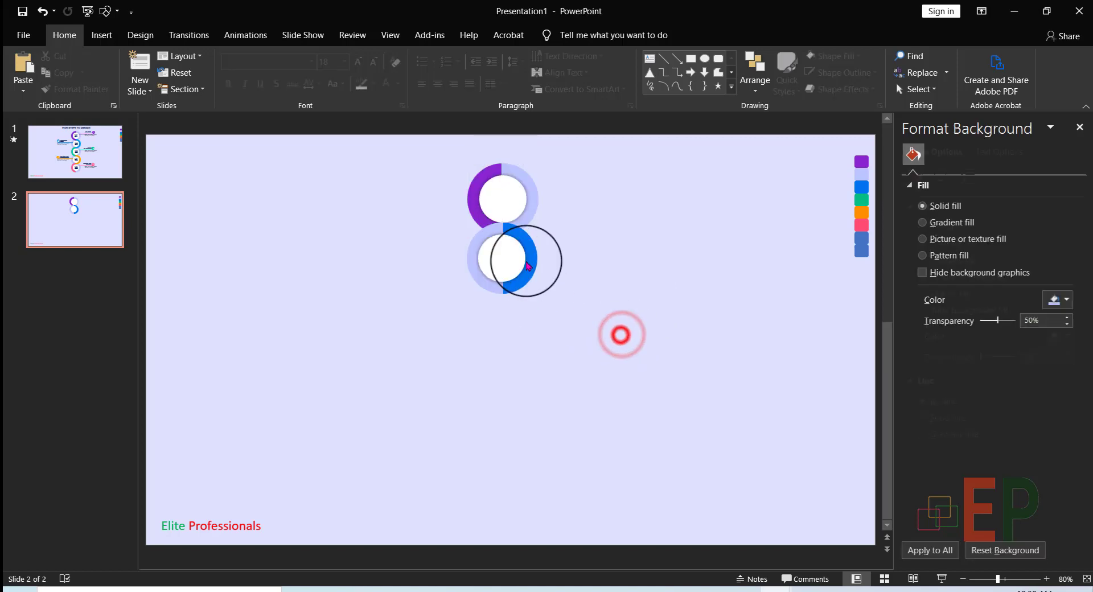
Bring the purple half of the upper ring to the front and then its white centre circle above it
left_click(481, 218)
right_click(481, 218)
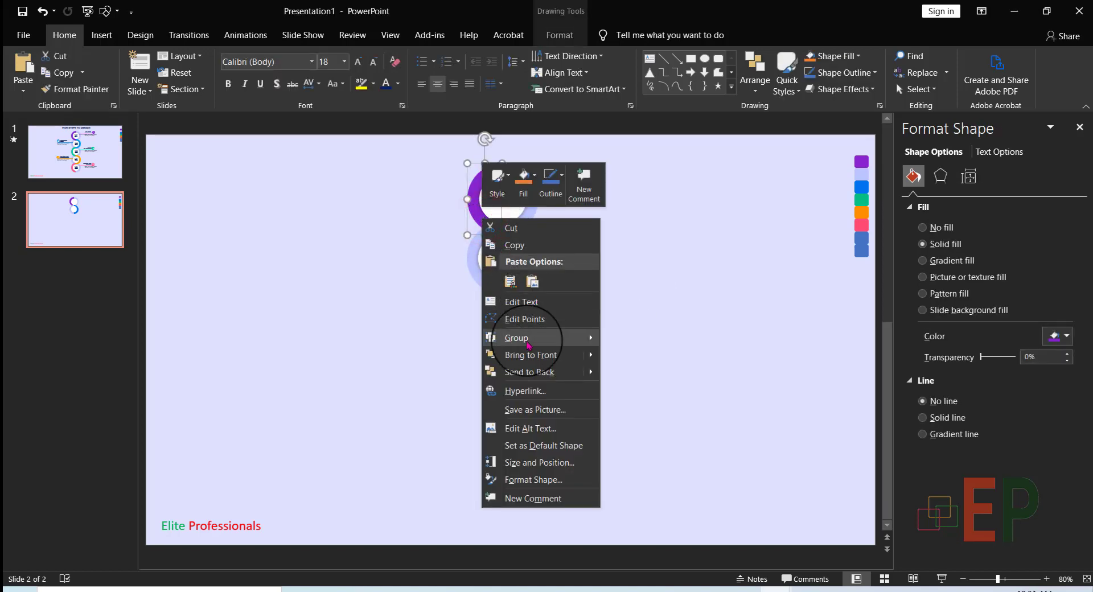
left_click(538, 355)
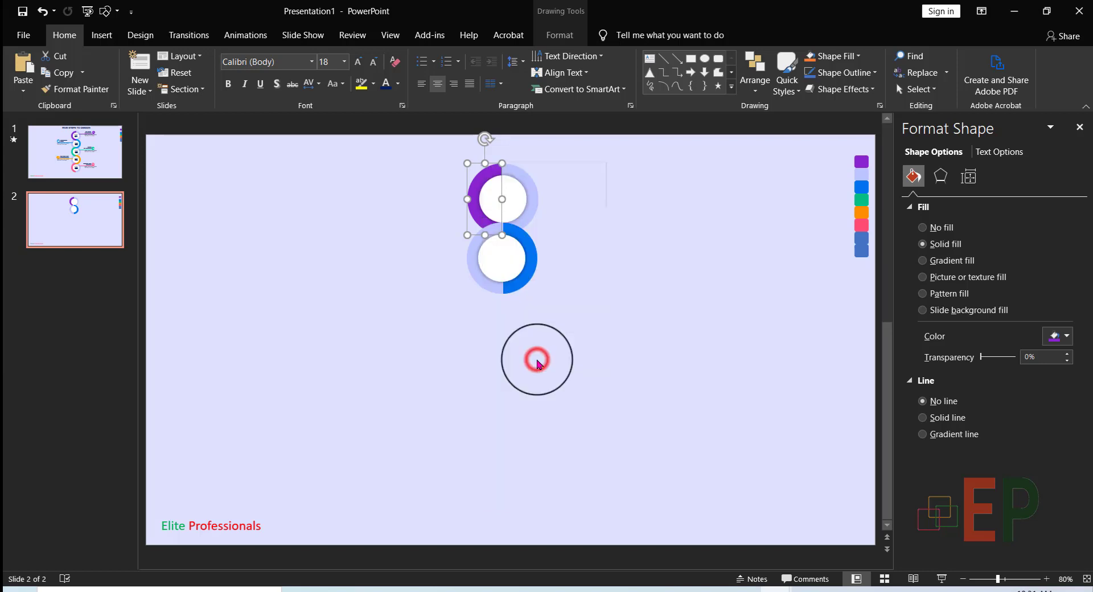
right_click(518, 210)
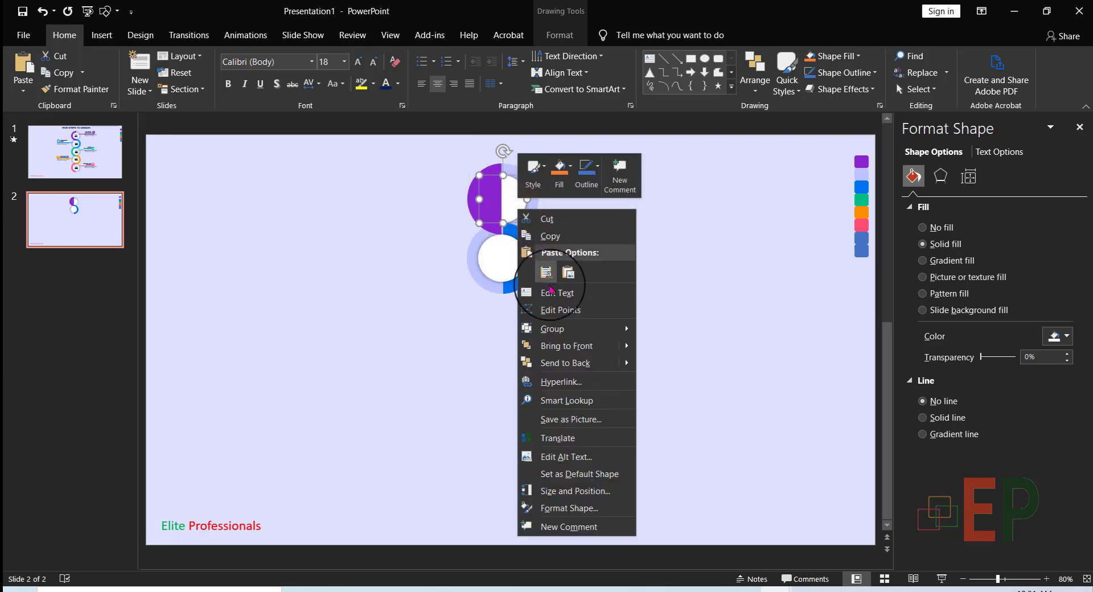
left_click(560, 346)
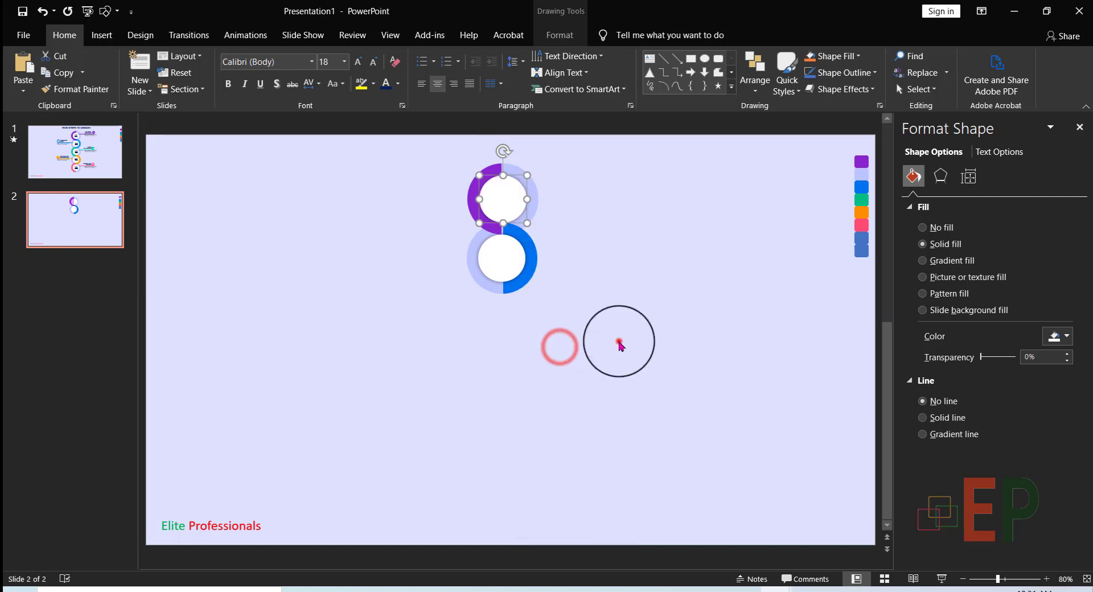
left_click(618, 342)
Fill the thin divider strip of the upper ring with the recent purple color
mouse_move(506, 240)
left_mouse_down()
mouse_move(504, 272)
mouse_move(499, 229)
left_mouse_up()
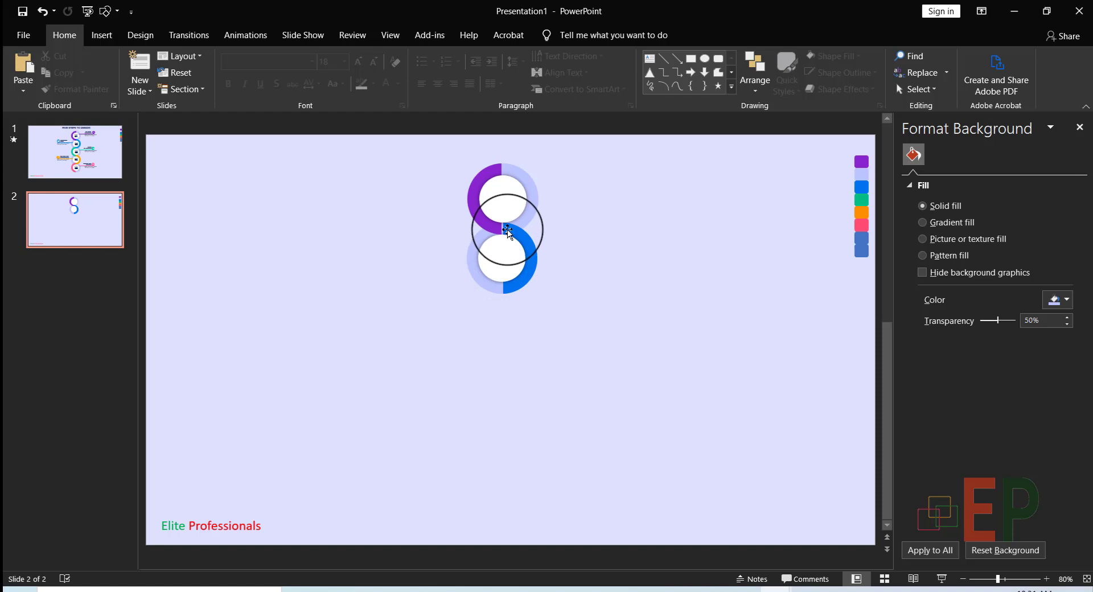
left_click(503, 228)
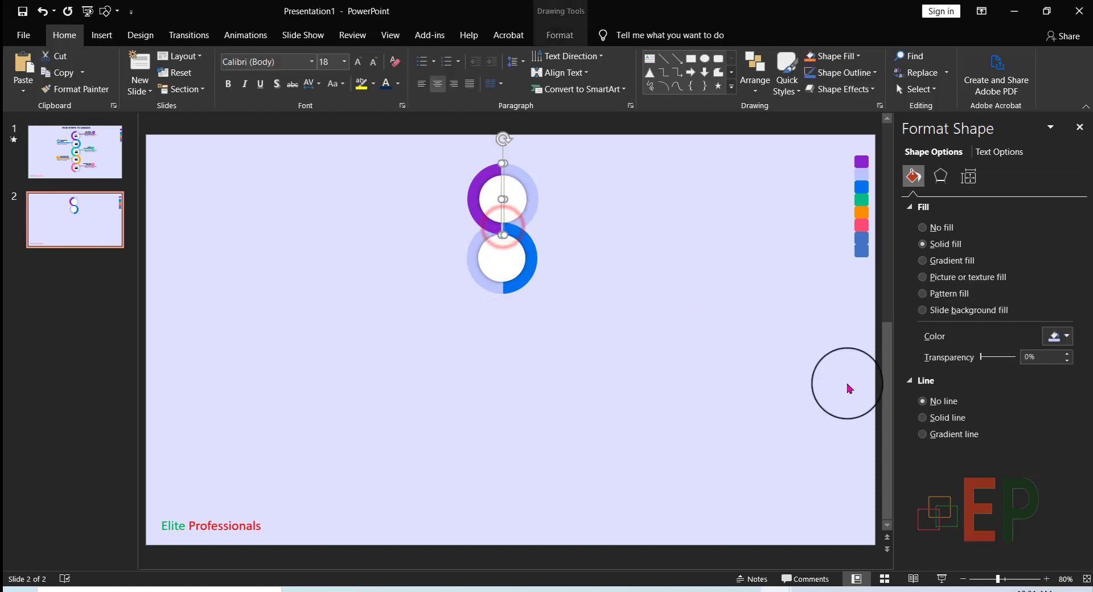
left_click(1071, 336)
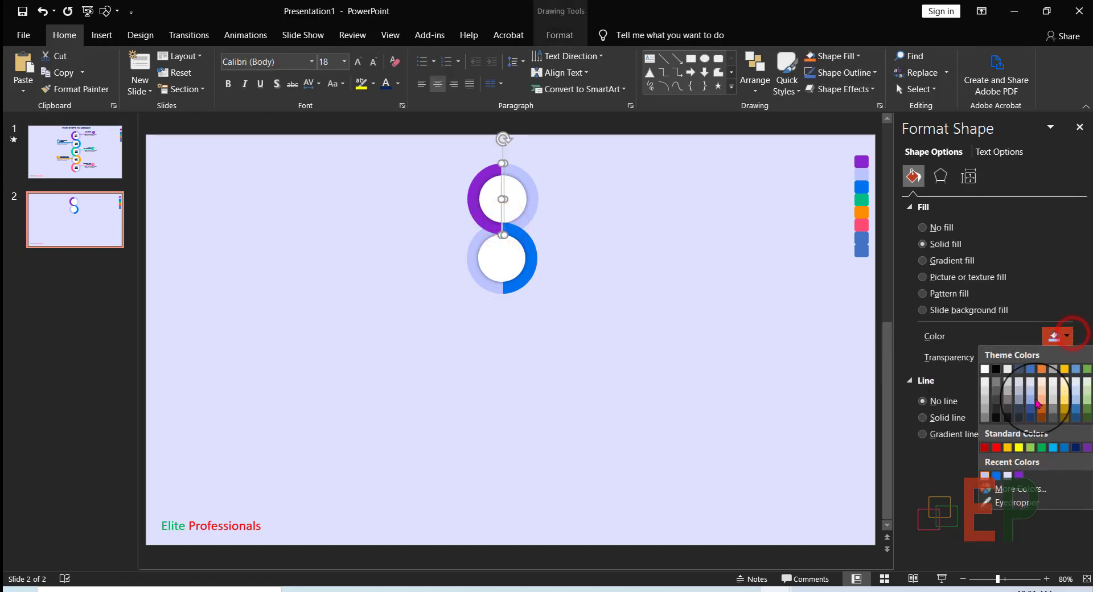
left_click(1019, 475)
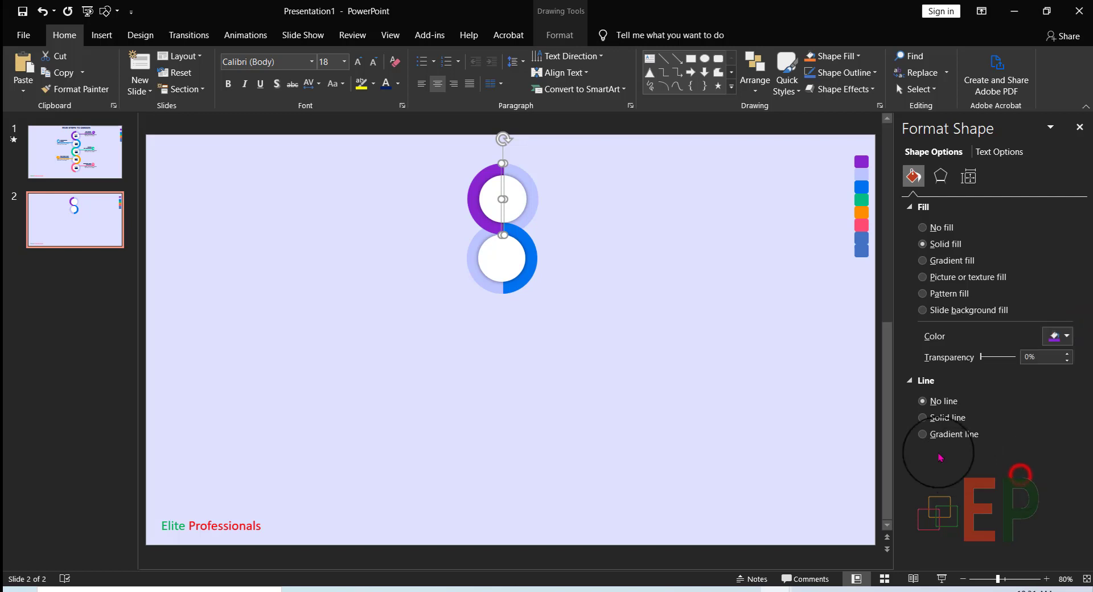
left_click(744, 378)
left_click(627, 385)
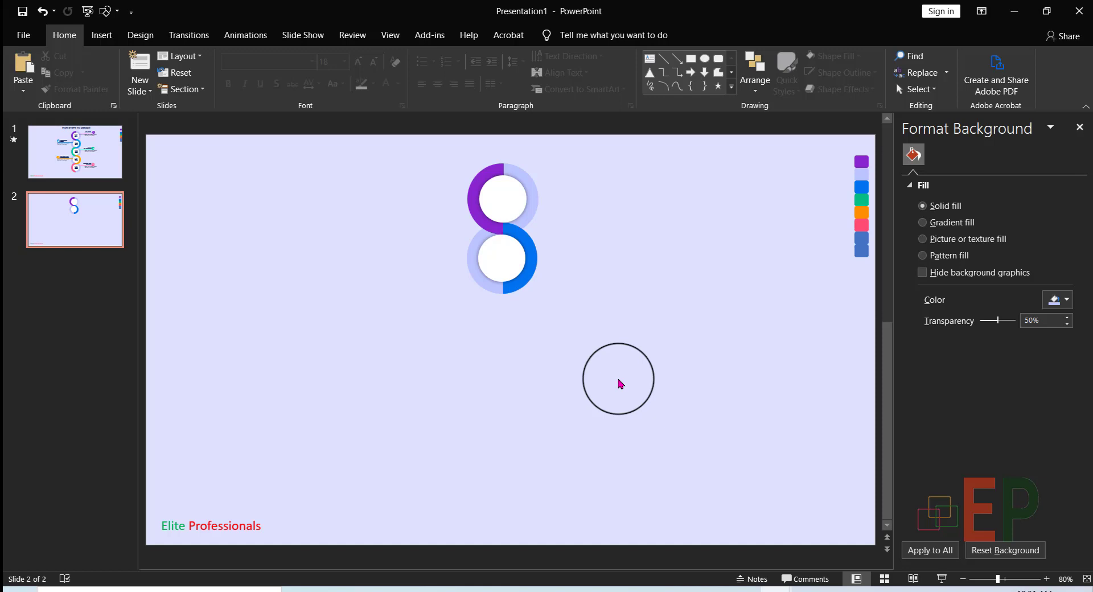
Fill the thin divider strip of the lower ring with the recent bright blue color
left_click(501, 285)
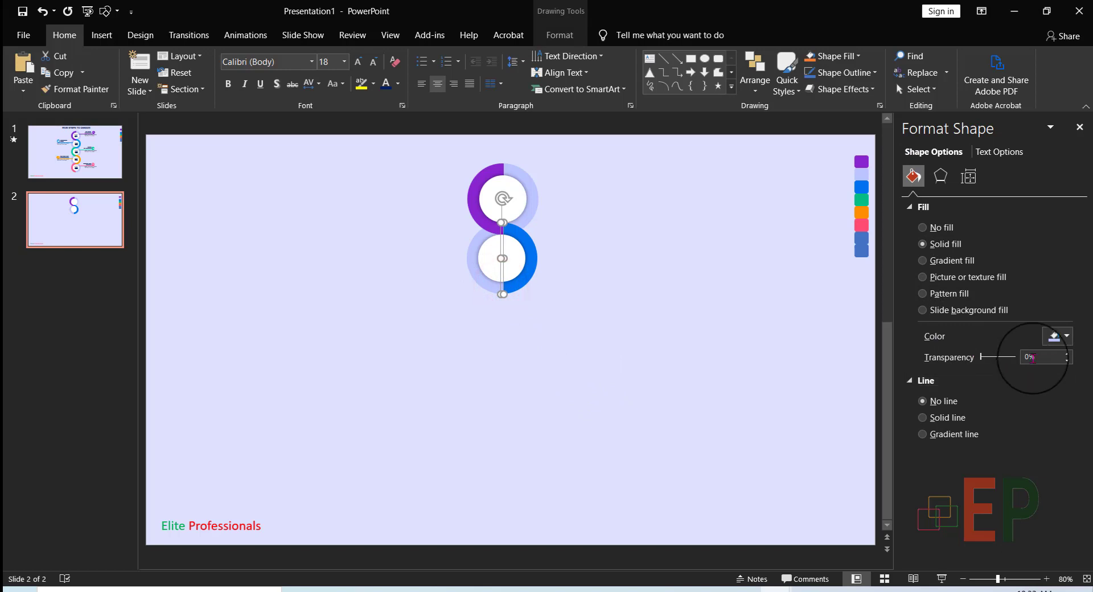
left_click(1059, 338)
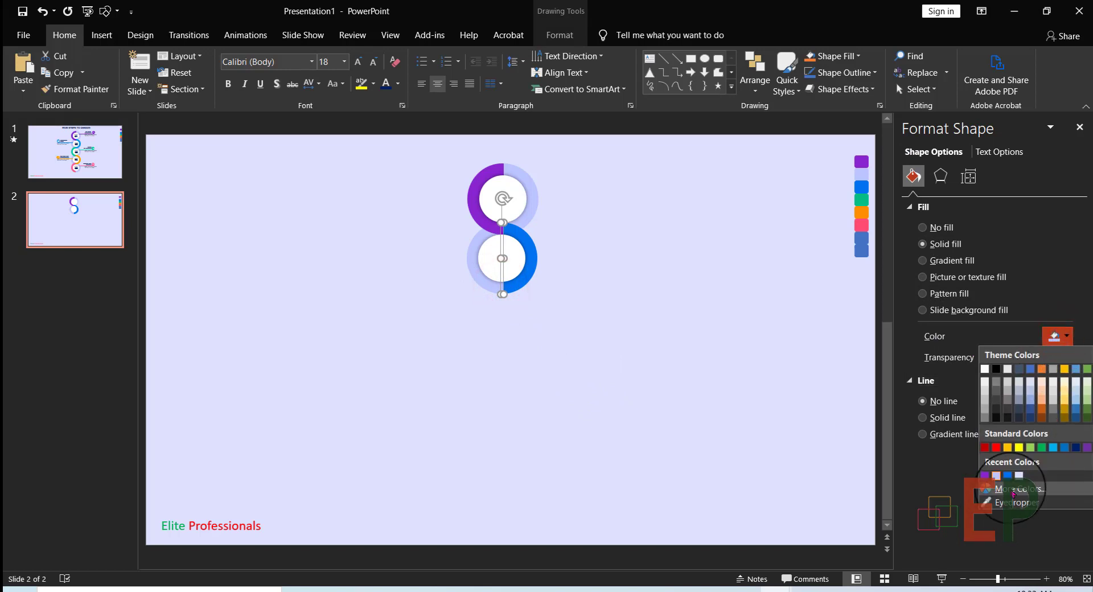
key("Escape")
Group the two rings and place two copies of the pair beneath it to extend the vertical chain
key("ctrl+a")
key("ctrl+g")
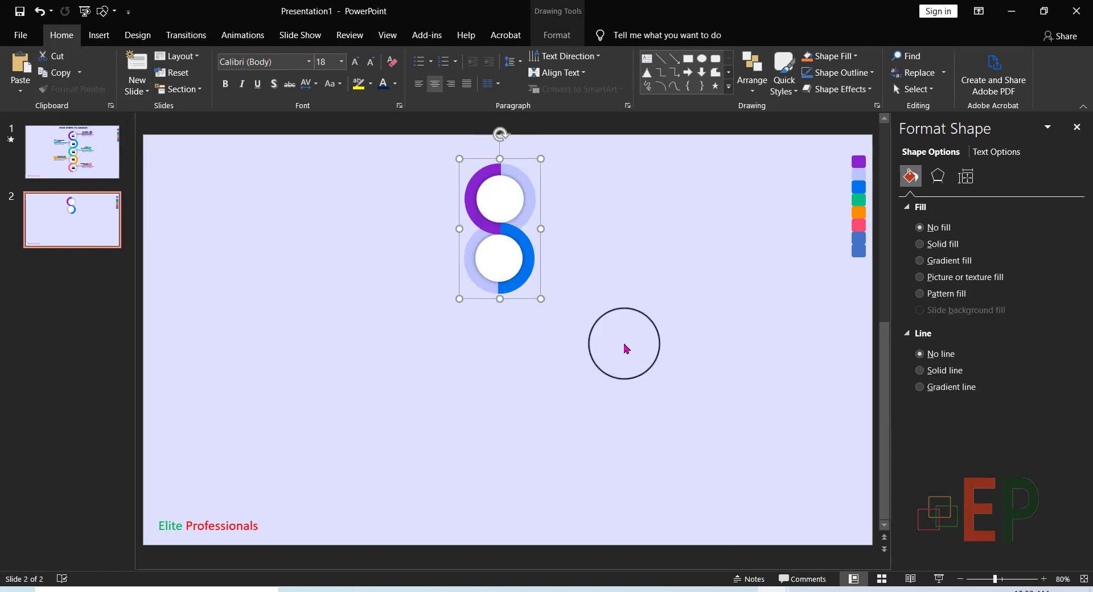
left_click_drag(504, 265, 501, 458)
left_click(654, 424)
Delete the white centre circle and the lavender half from the lowest ring inside its group
left_click(518, 516)
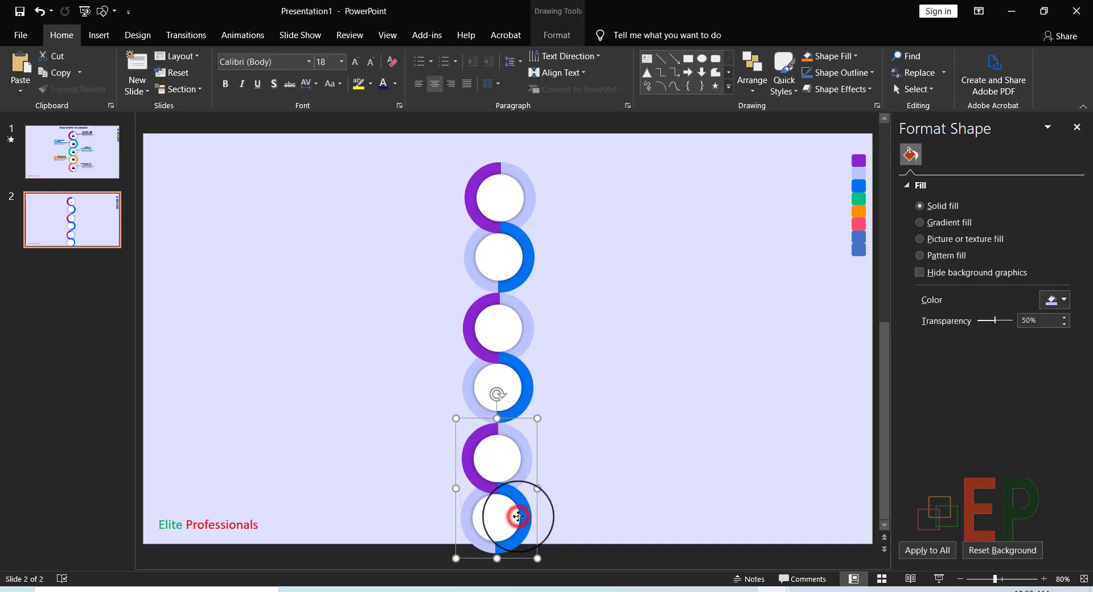
left_click(596, 500)
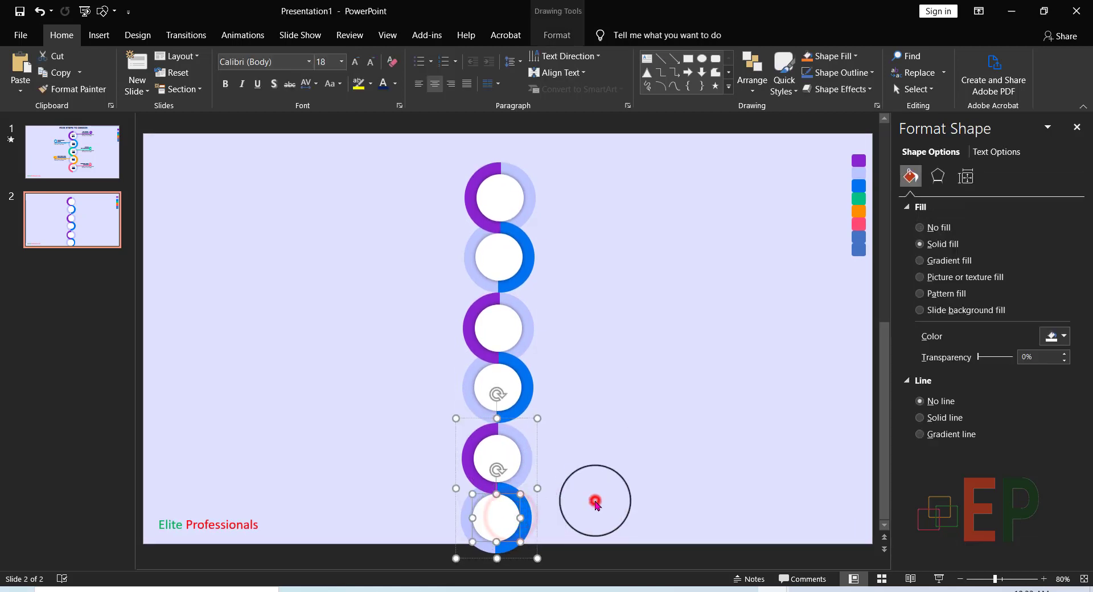
left_click(503, 515)
left_click(502, 516)
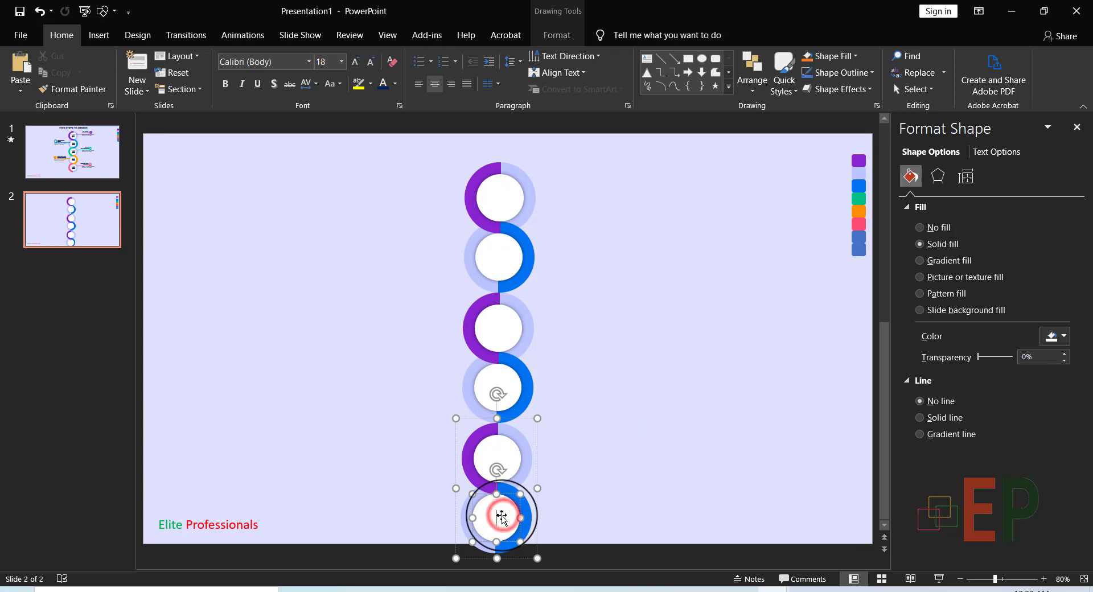
key("ctrl+z")
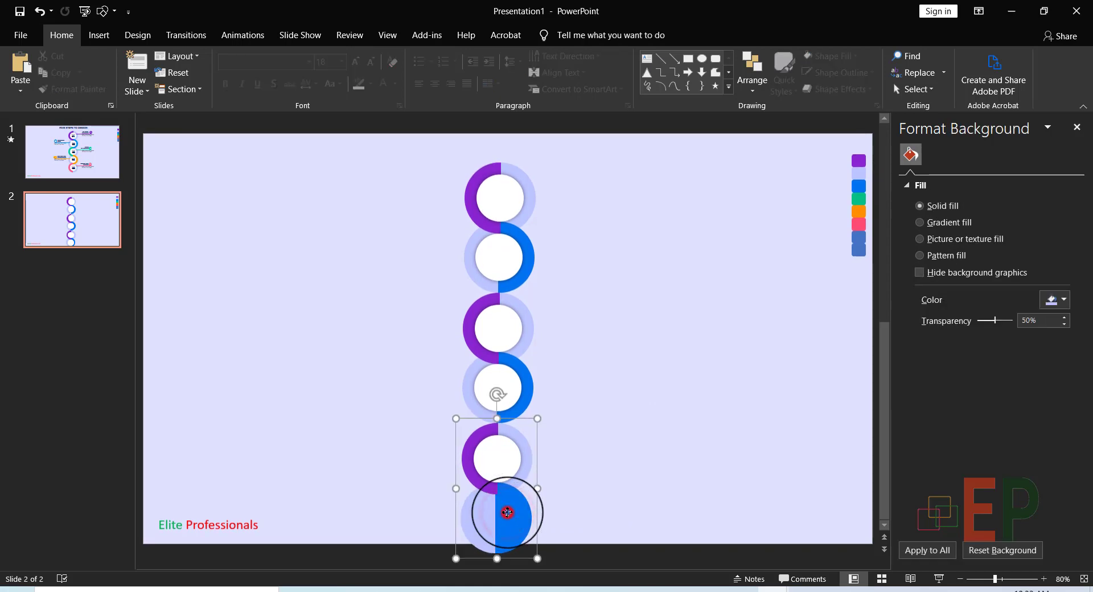
left_click(507, 515)
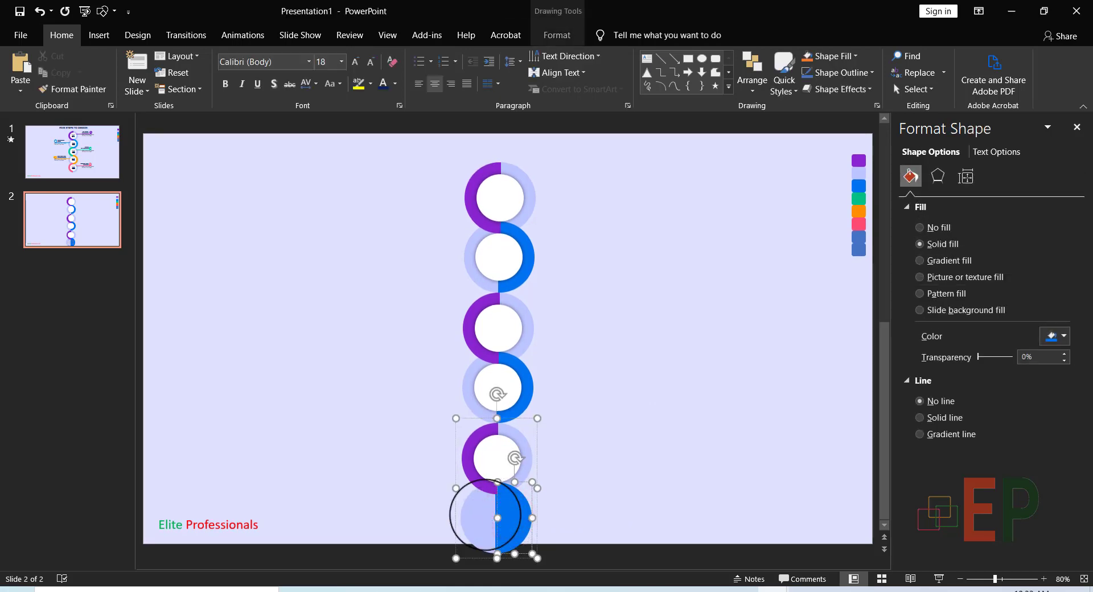
key("Delete")
left_click(514, 513)
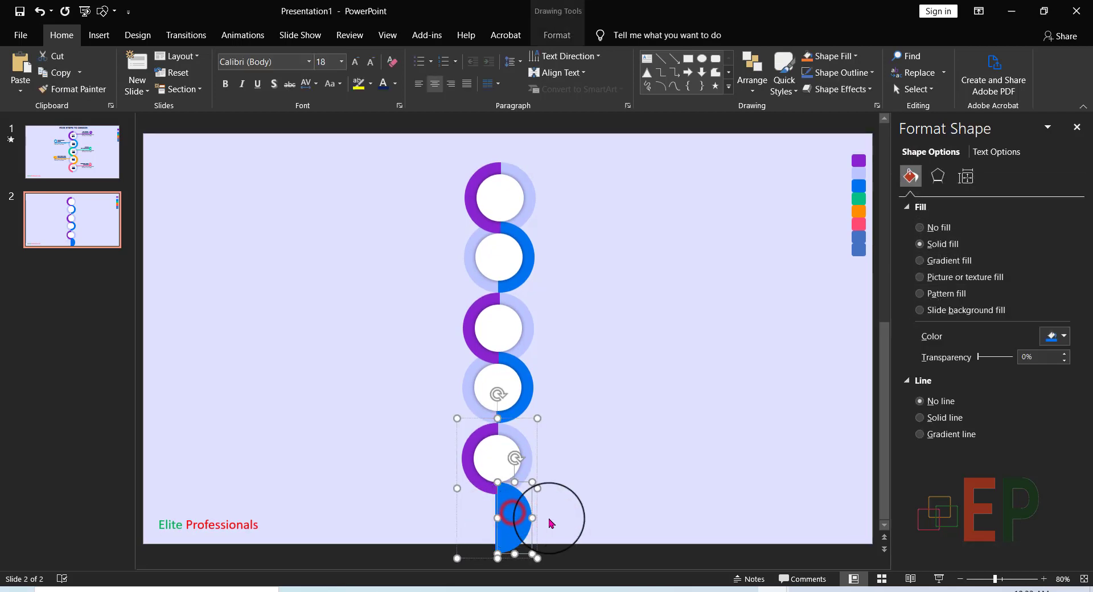
left_click(542, 518)
left_click(524, 516)
key("Delete")
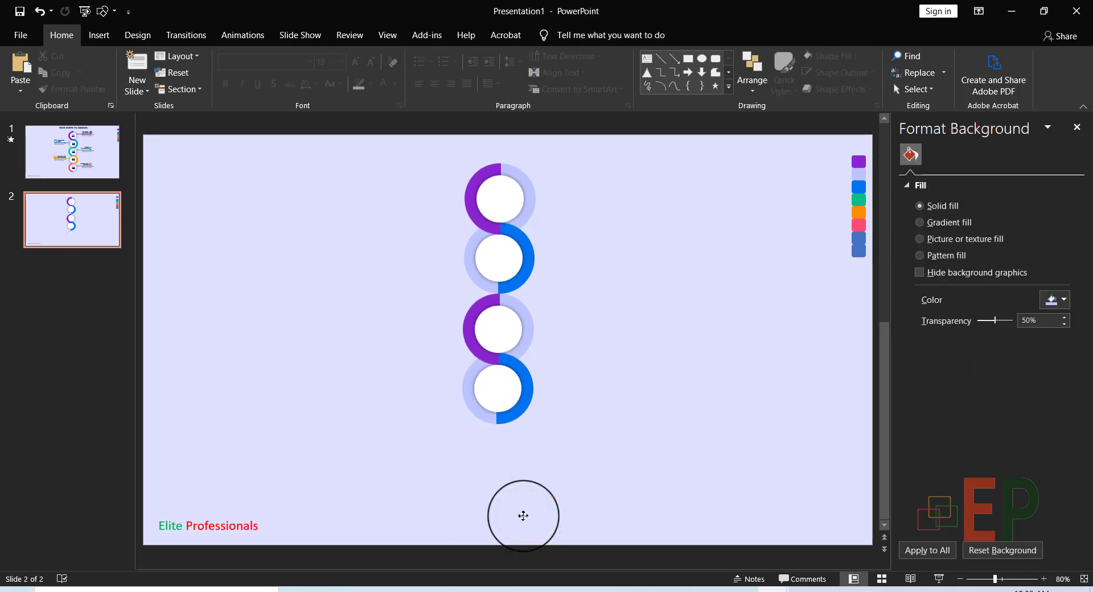
key("ctrl+z")
Ungroup the lowest pair so that the fifth ring and the leftover blue half are separate objects
right_click(524, 477)
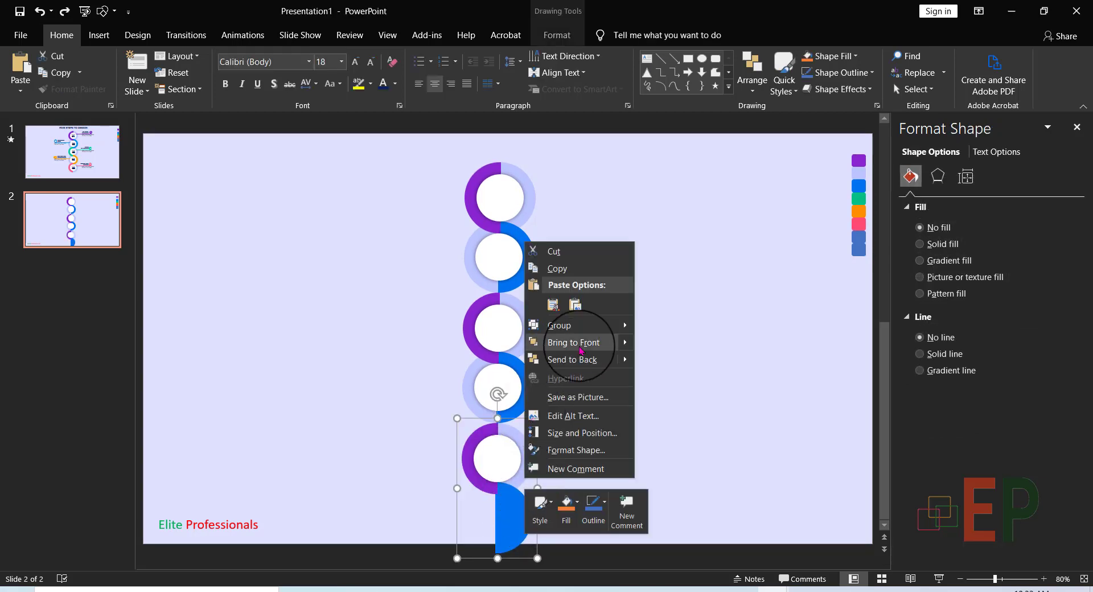
left_click(575, 325)
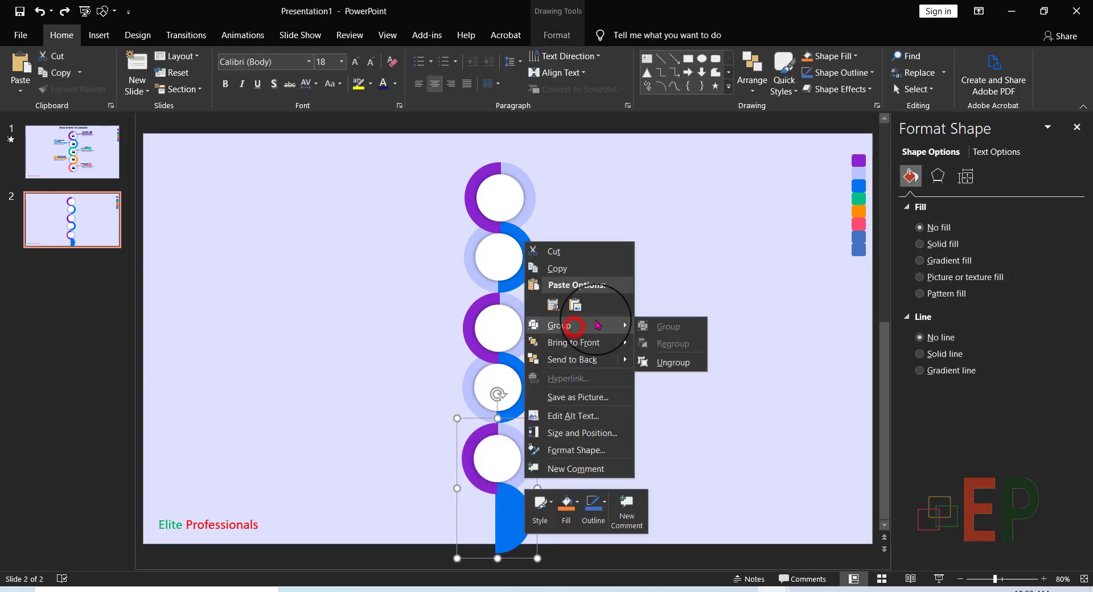
left_click(658, 363)
left_click(667, 424)
Delete the leftover blue half and its thin blue strip beneath the fifth ring
left_click(494, 523)
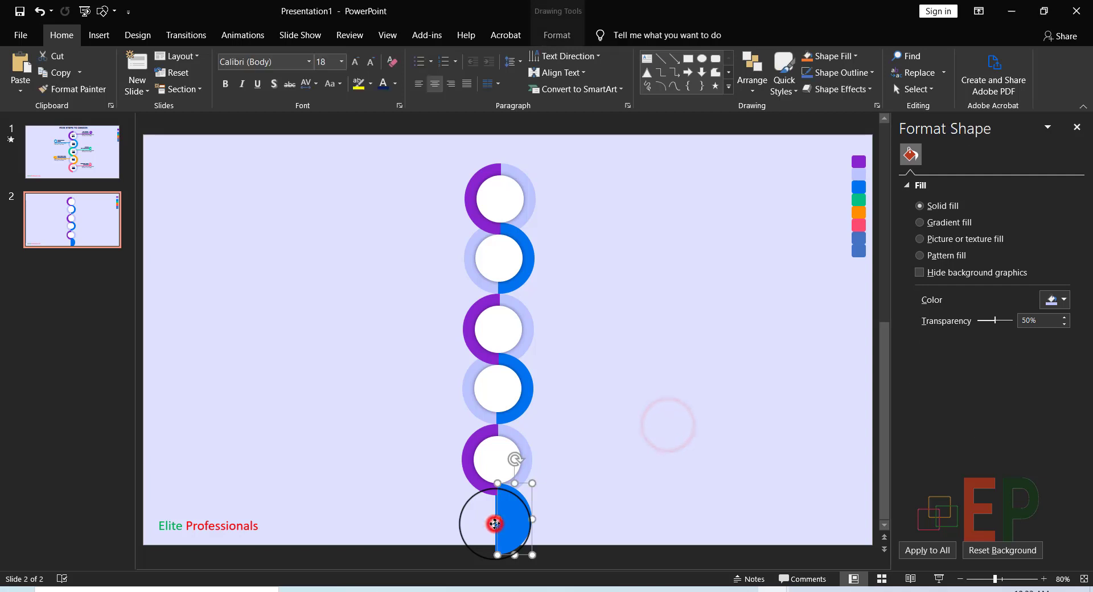
key("Delete")
left_click(495, 521)
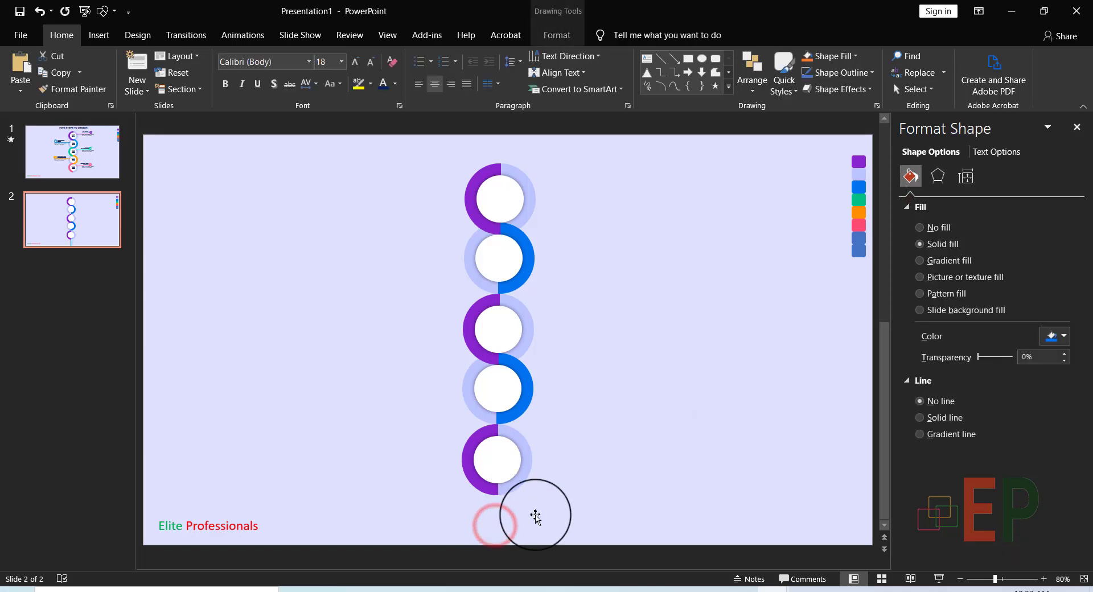
left_click(535, 517)
Group the fifth ring's parts and move the lower rings upward so that all five rings overlap in one chain
mouse_move(387, 145)
left_mouse_down()
mouse_move(517, 453)
mouse_move(586, 531)
mouse_move(591, 500)
left_mouse_up()
left_click(644, 412)
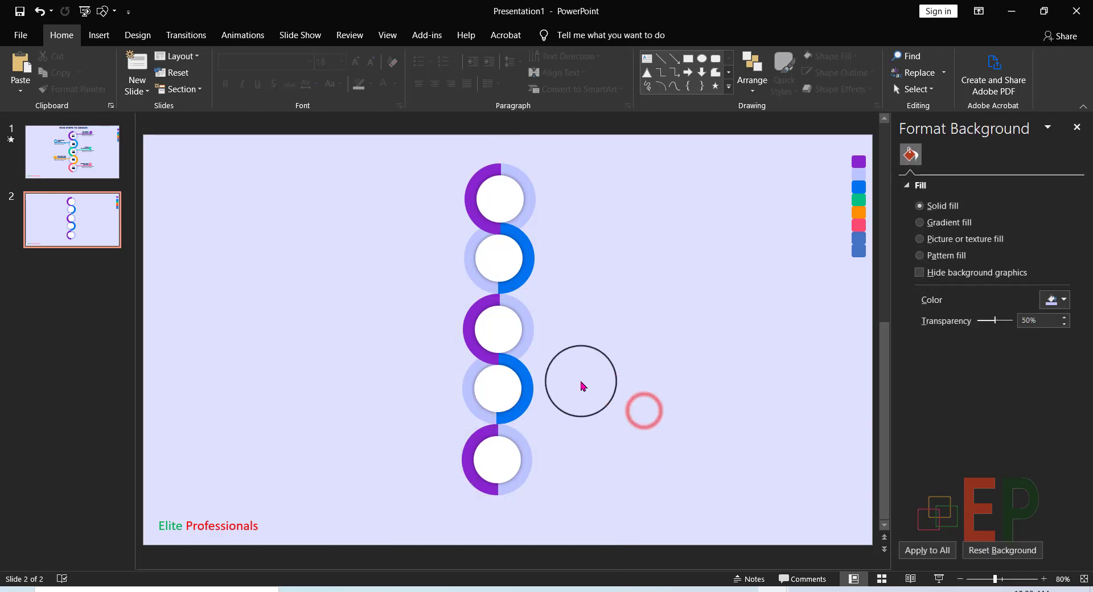
left_click(502, 459)
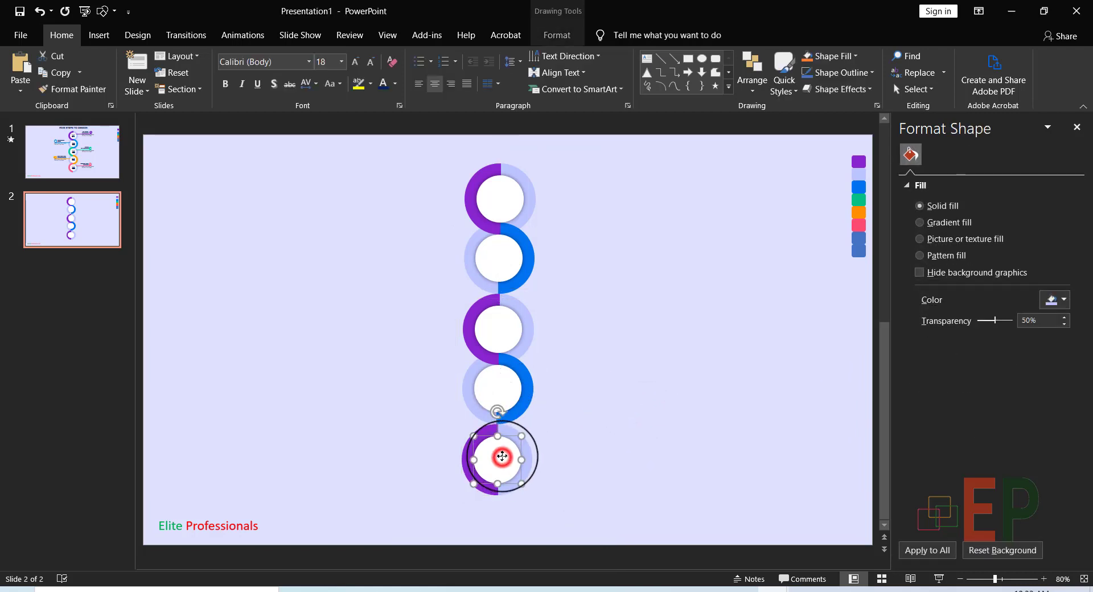
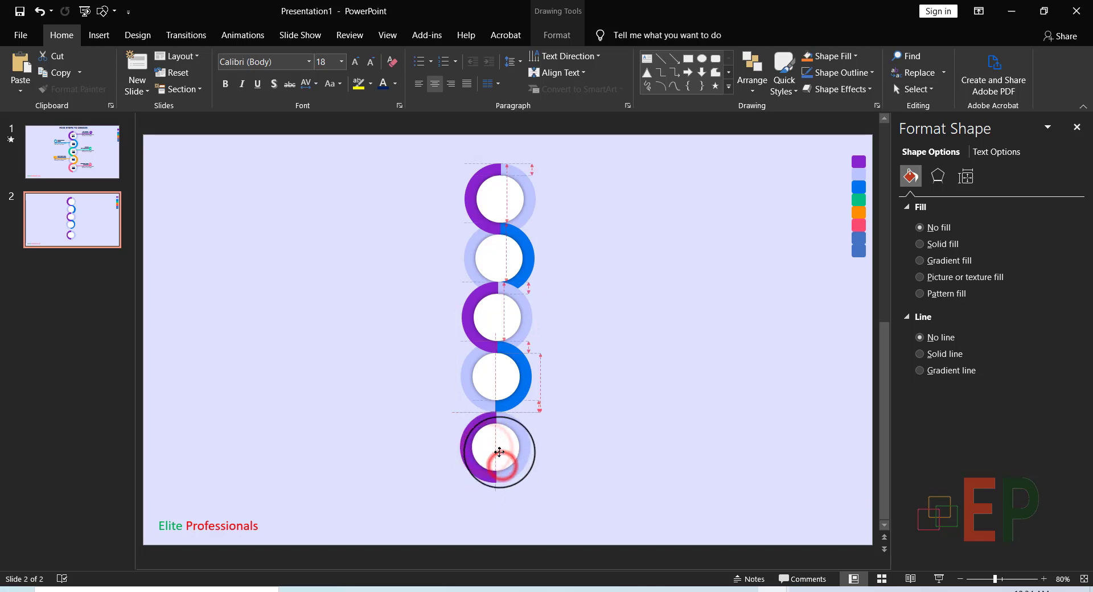
left_click(674, 383)
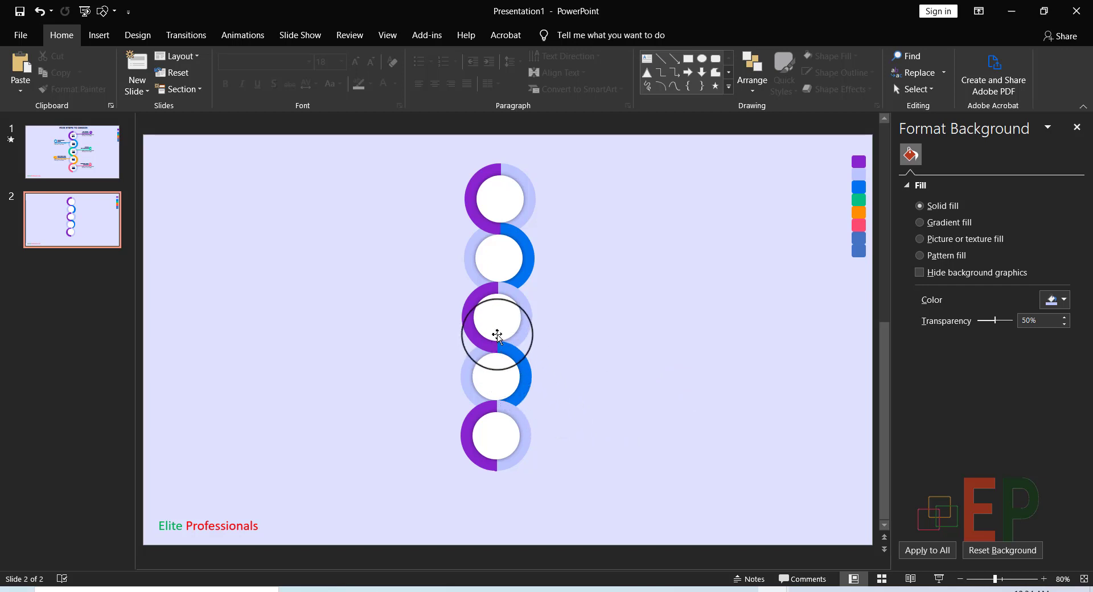
Ungroup the pair formed by the third and fourth rings
left_click(484, 291)
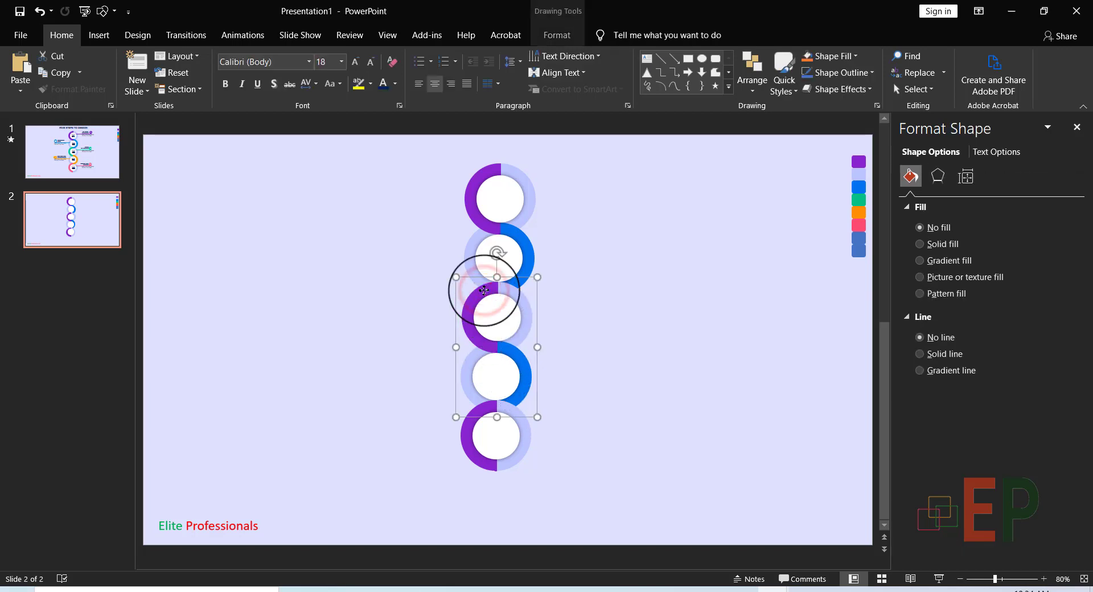
right_click(484, 291)
left_click(549, 372)
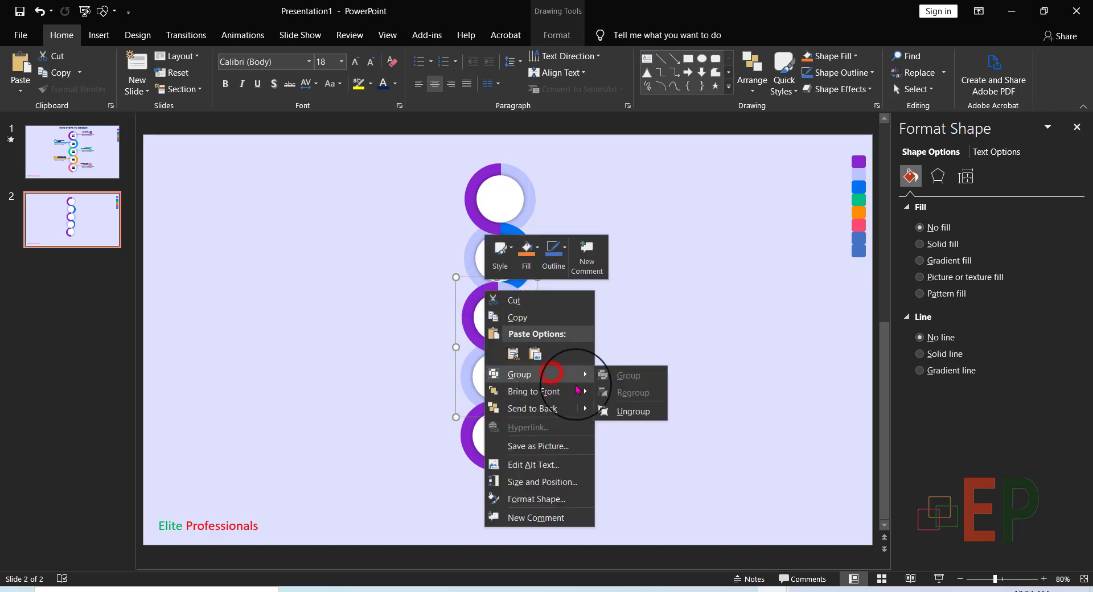
left_click(630, 411)
left_click(609, 408)
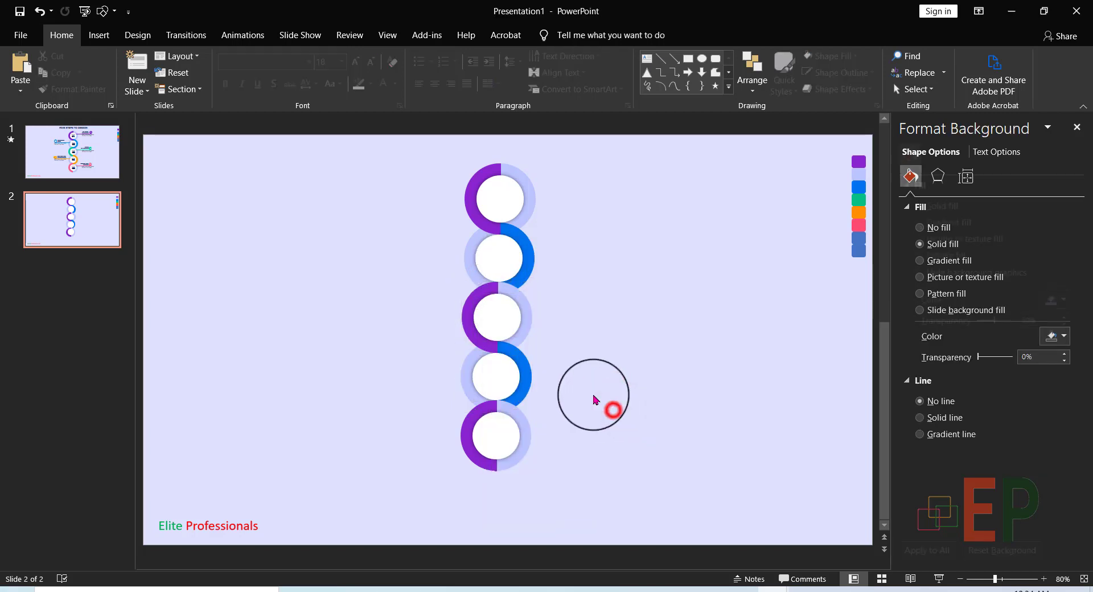
Send the third ring's lavender half to the back so that the second ring's blue half overlaps it
left_click(478, 293)
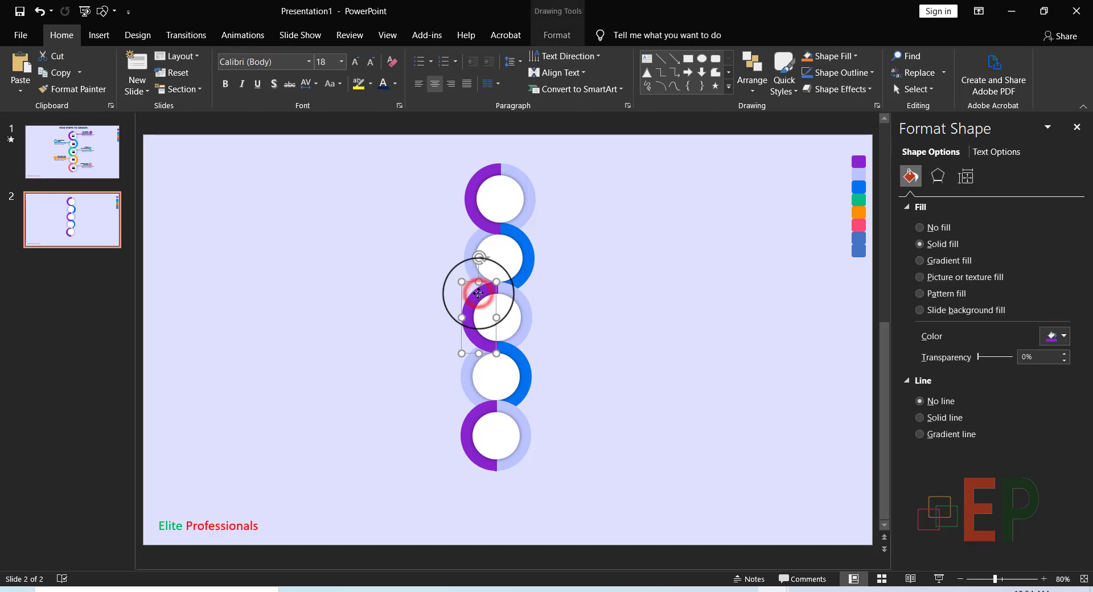
right_click(479, 293)
left_click(710, 330)
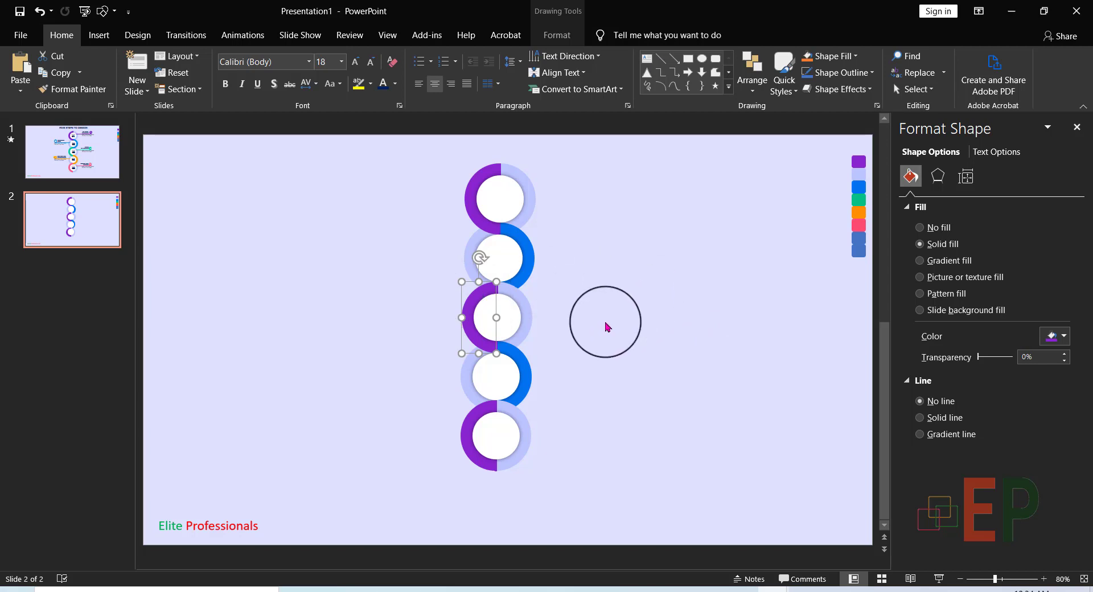
left_click(524, 312)
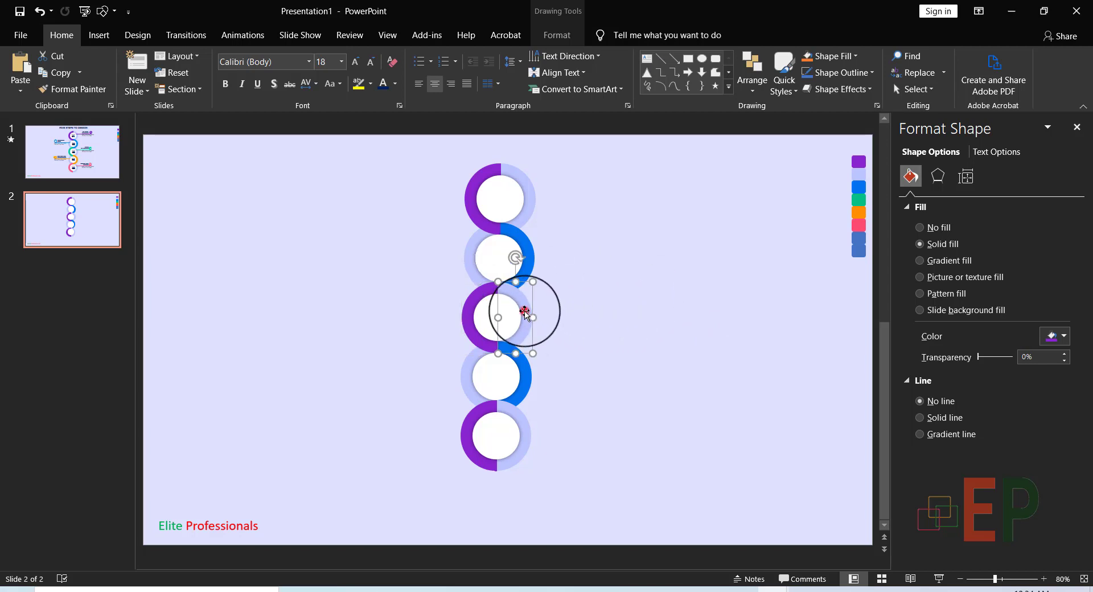
right_click(520, 312)
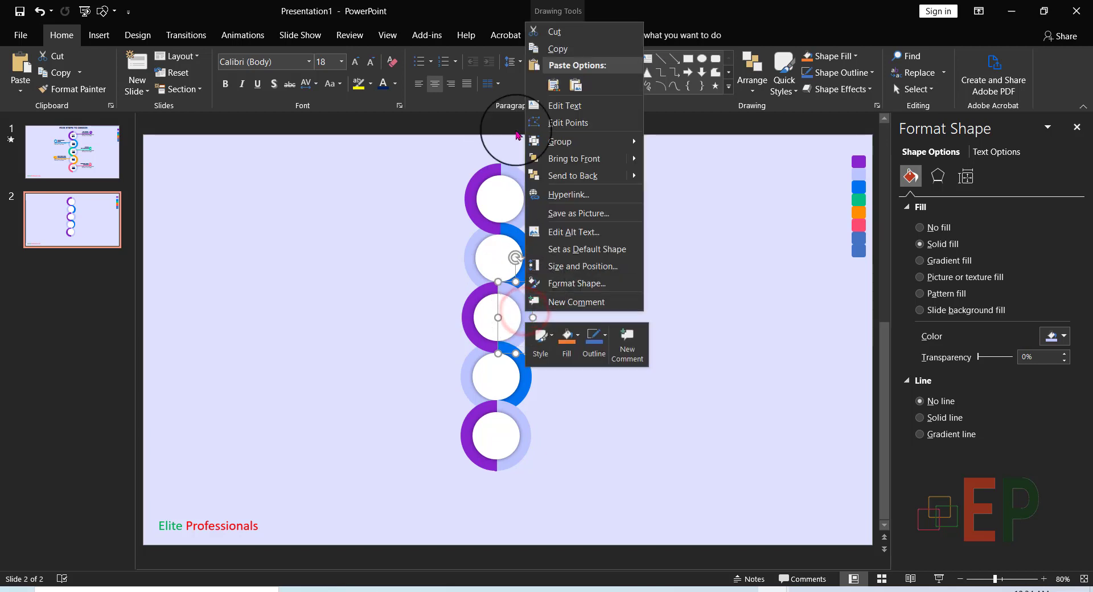
left_click(580, 164)
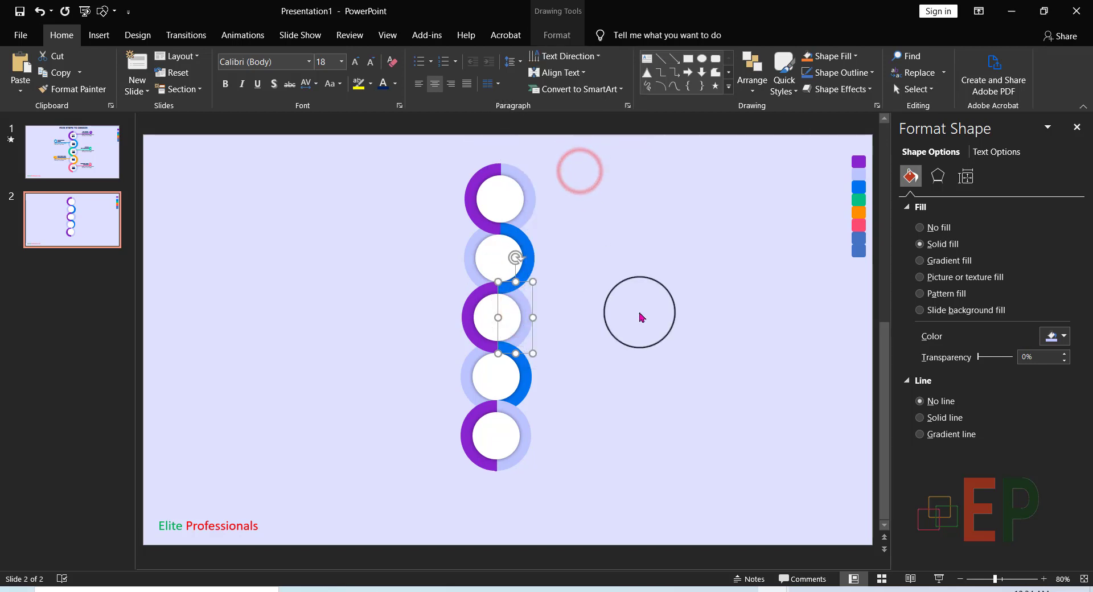
left_click(639, 312)
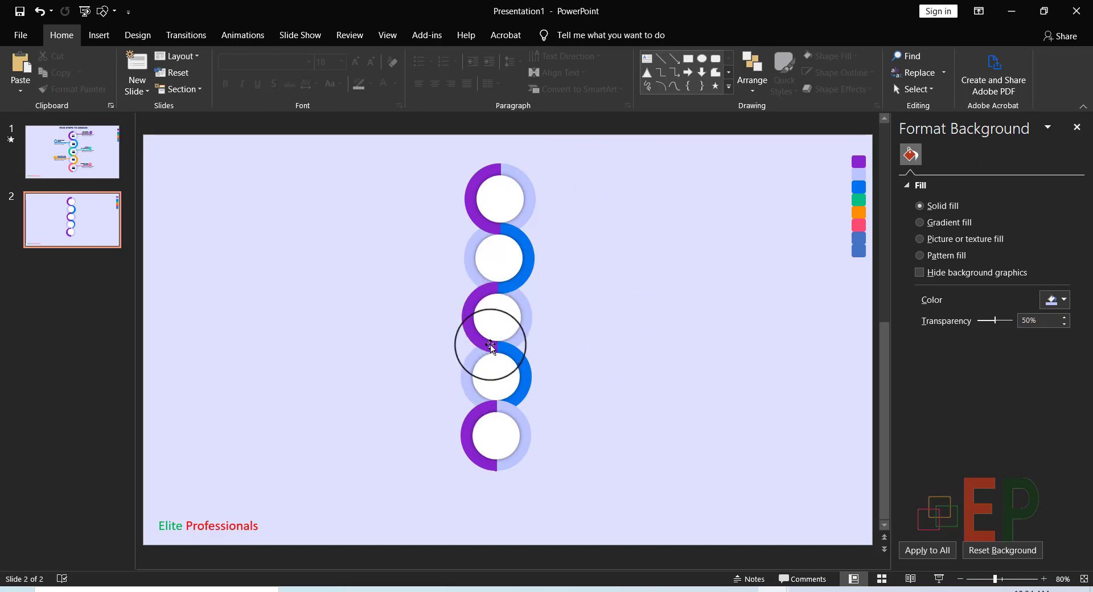
Try to send the whole fifth ring group to the back of the chain
right_click(516, 416)
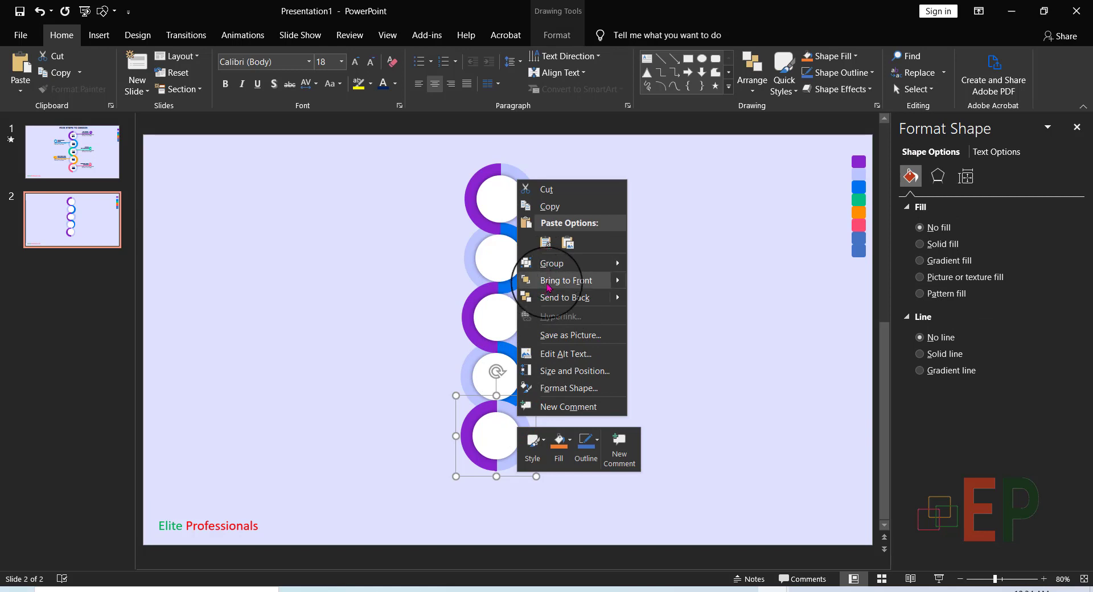
left_click(548, 298)
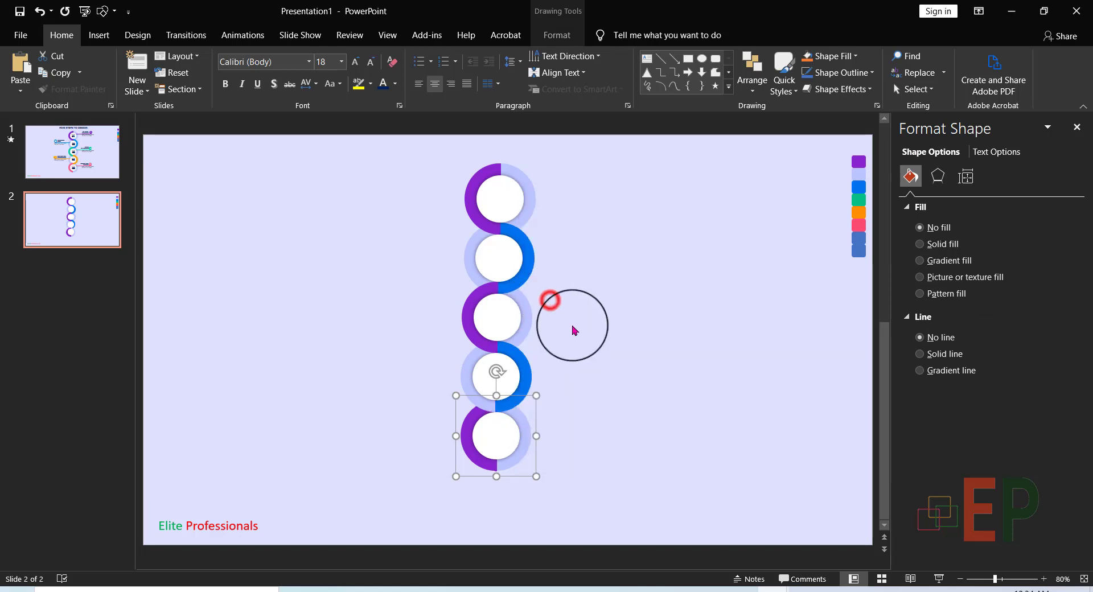
left_click(596, 363)
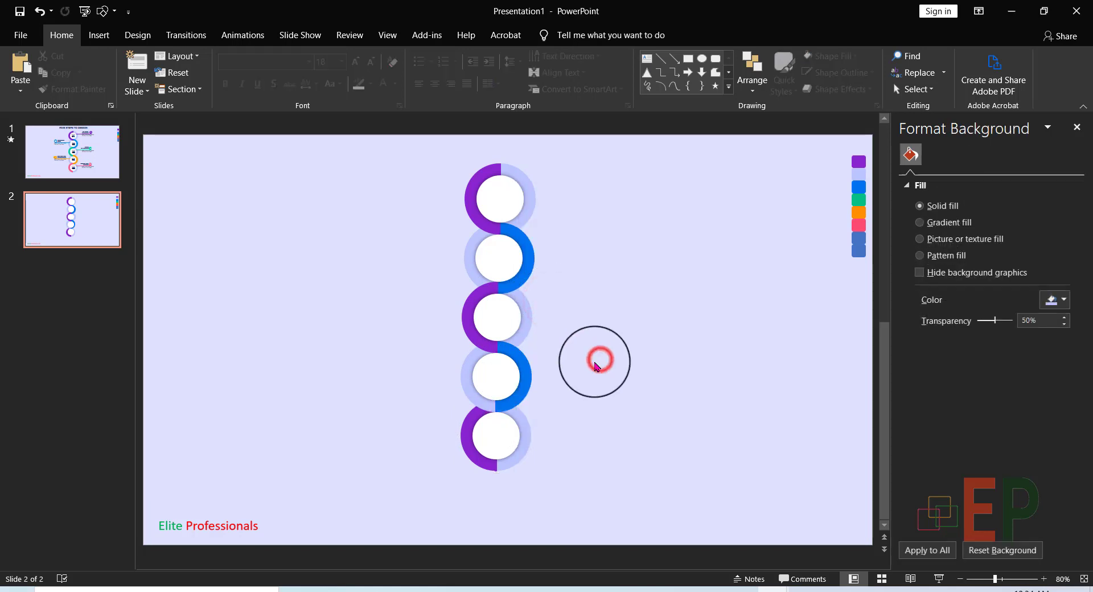
left_click(521, 424)
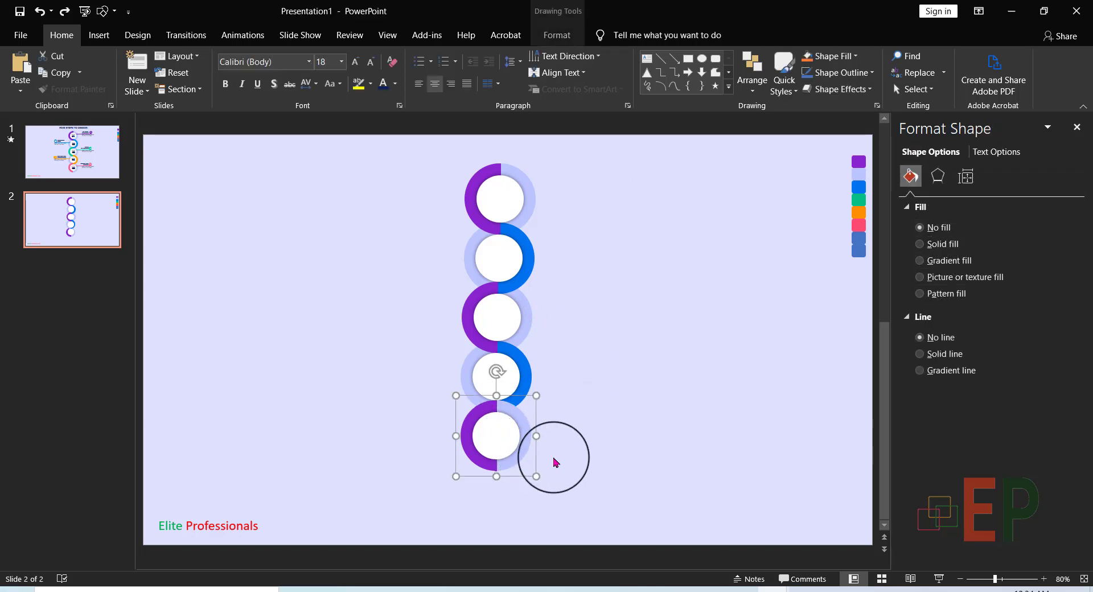
left_click(569, 454)
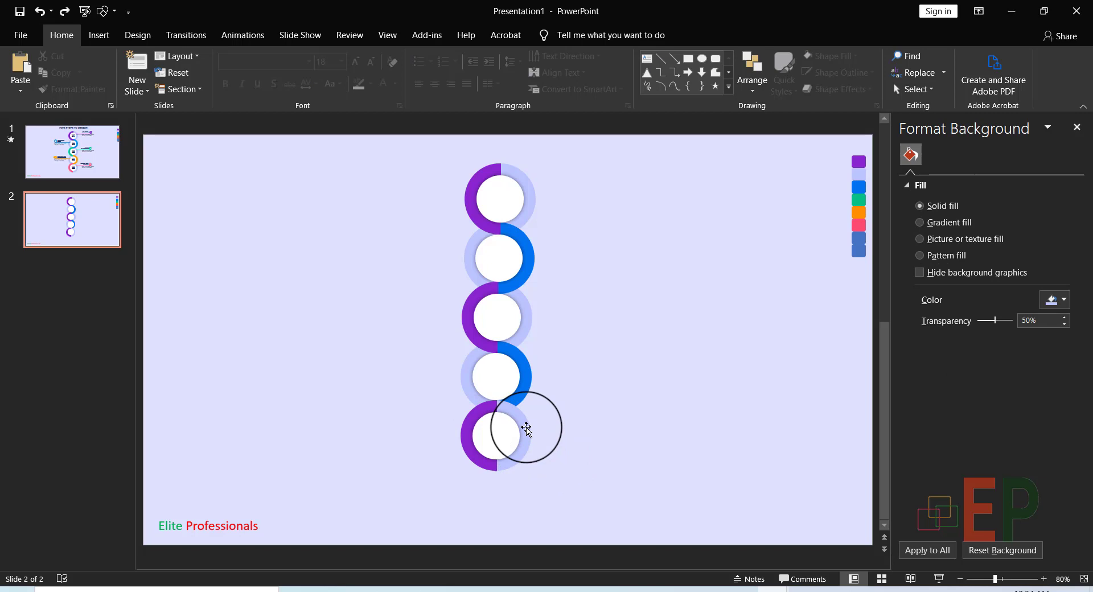
Ungroup the fifth ring into its separate halves and centre circle
left_click(526, 427)
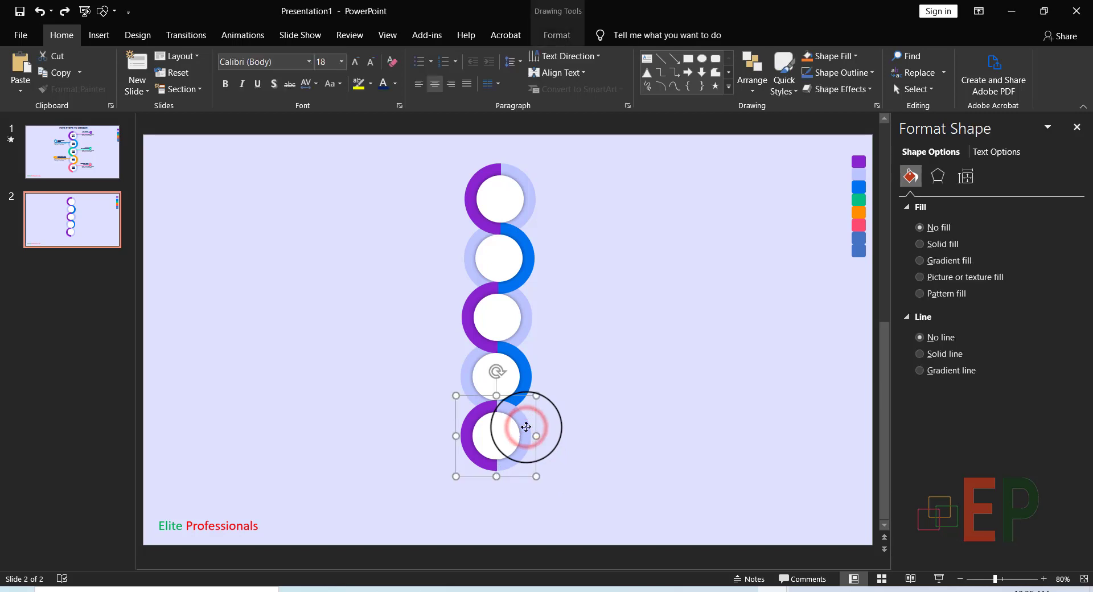
right_click(526, 427)
left_click(622, 265)
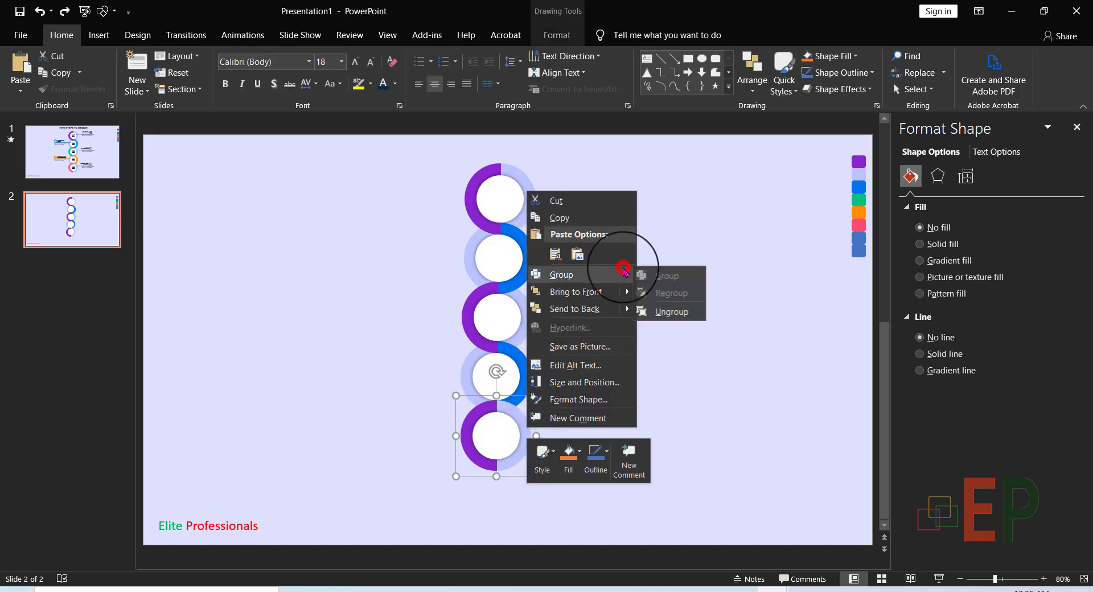
left_click(655, 311)
left_click(662, 372)
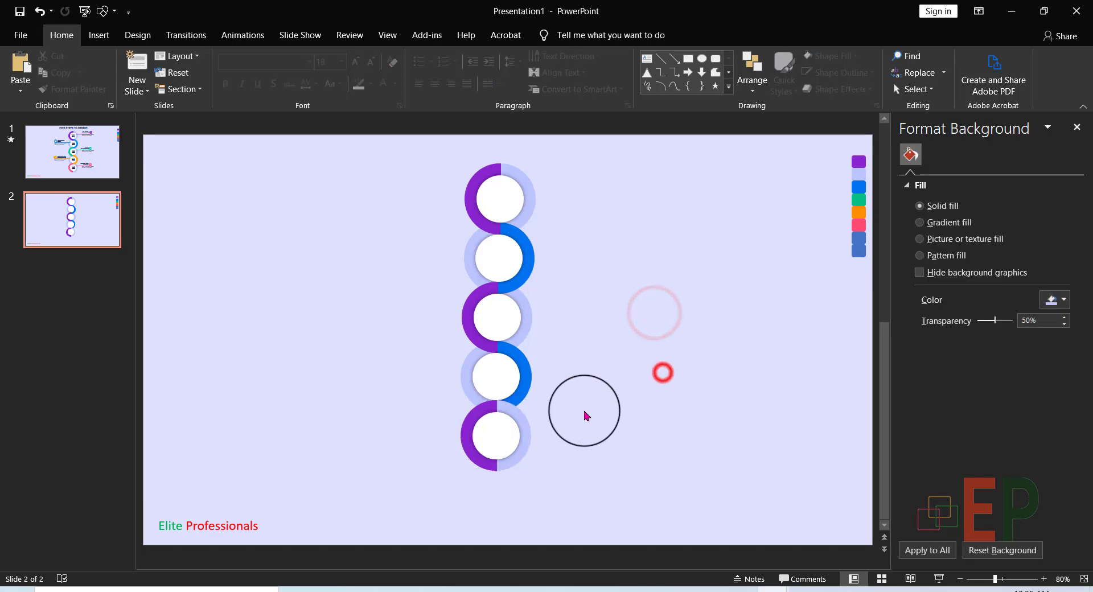
Send the fifth ring's lavender half to the back so that the fourth ring's blue half overlaps it
left_click(520, 420)
right_click(521, 420)
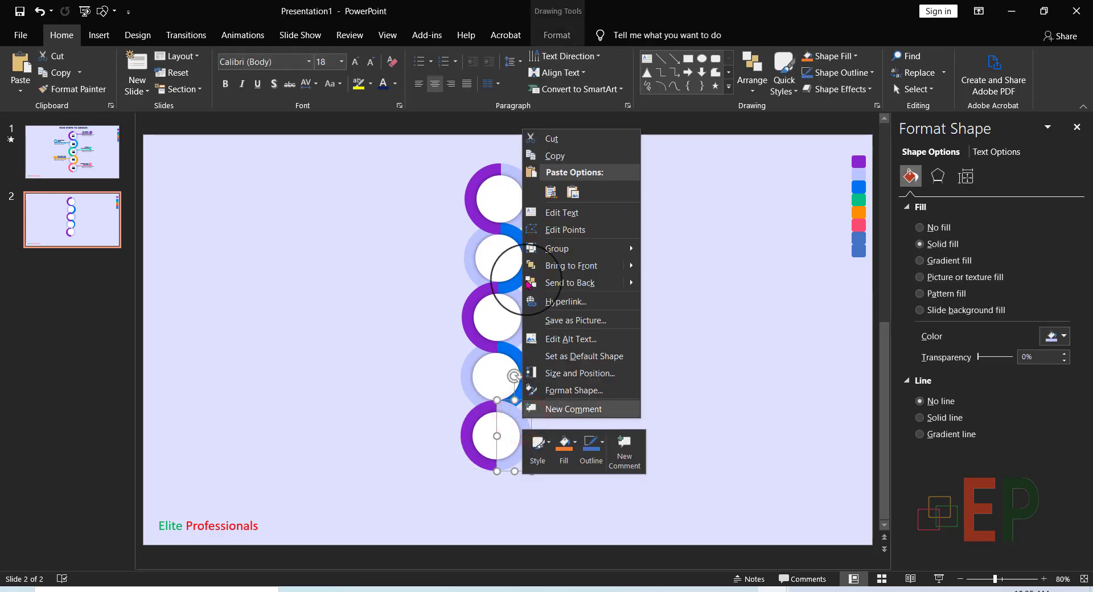
left_click(571, 285)
left_click(576, 373)
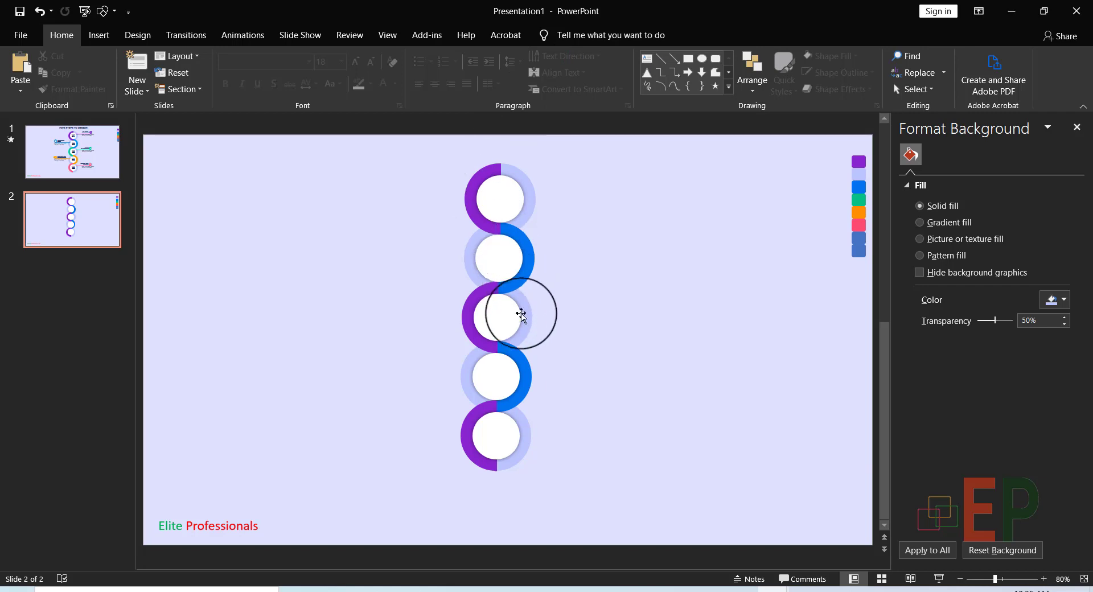
left_click_drag(660, 426, 501, 406)
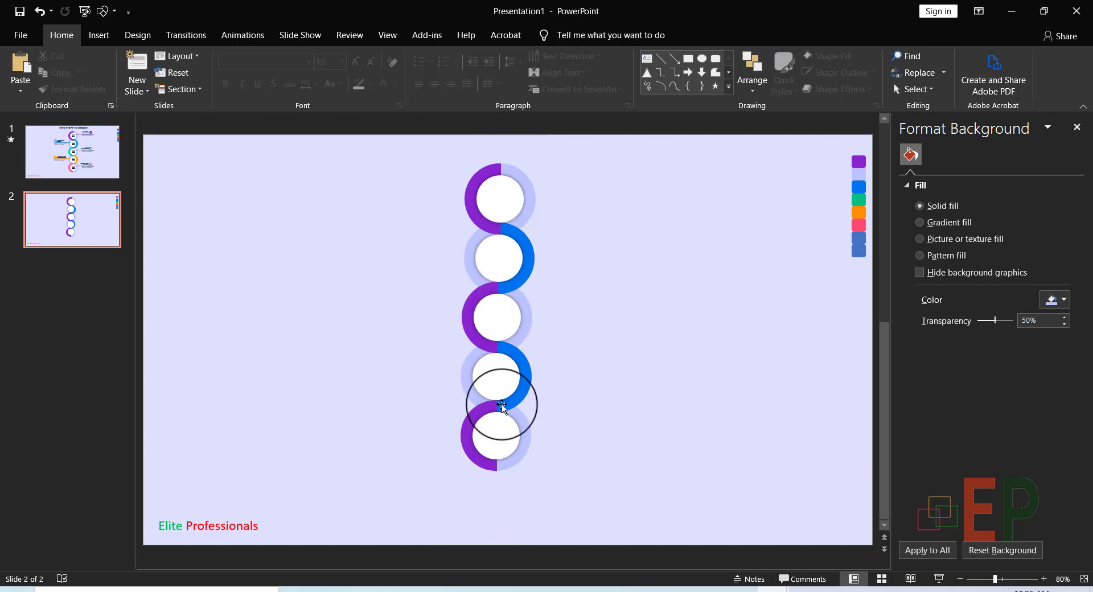
left_click(636, 379)
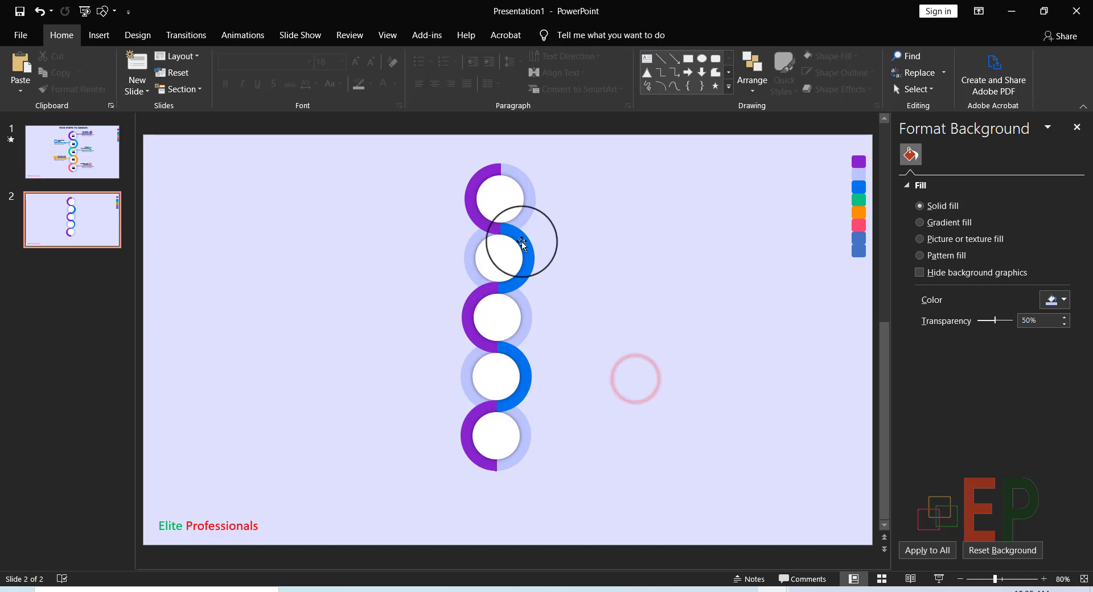
Recolour the third ring's purple half with the green from the slide's colour palette using the Eyedropper
left_click(475, 184)
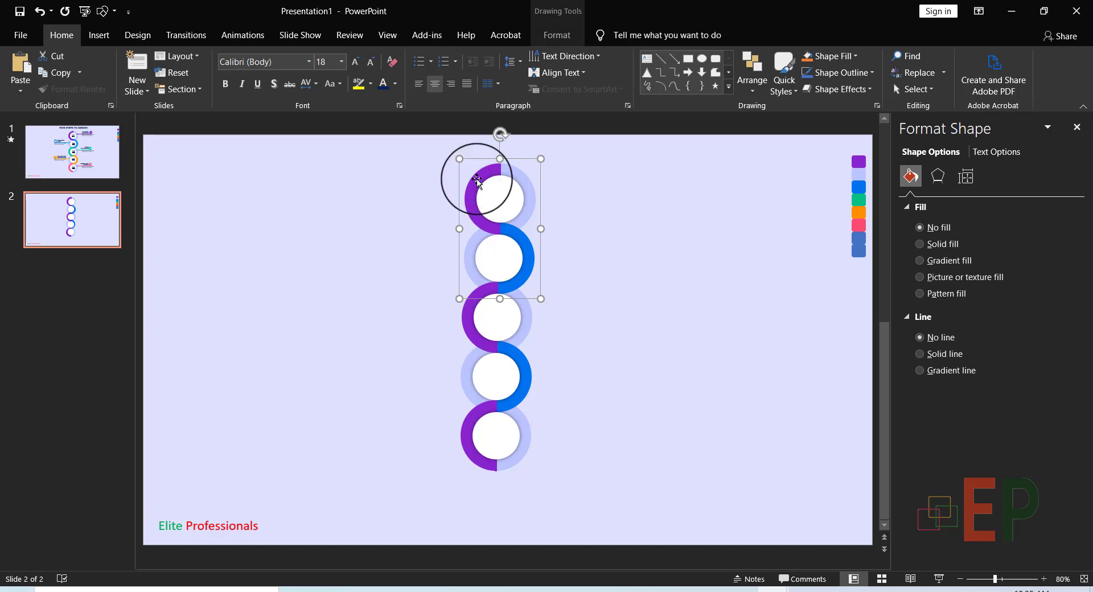
left_click(481, 188)
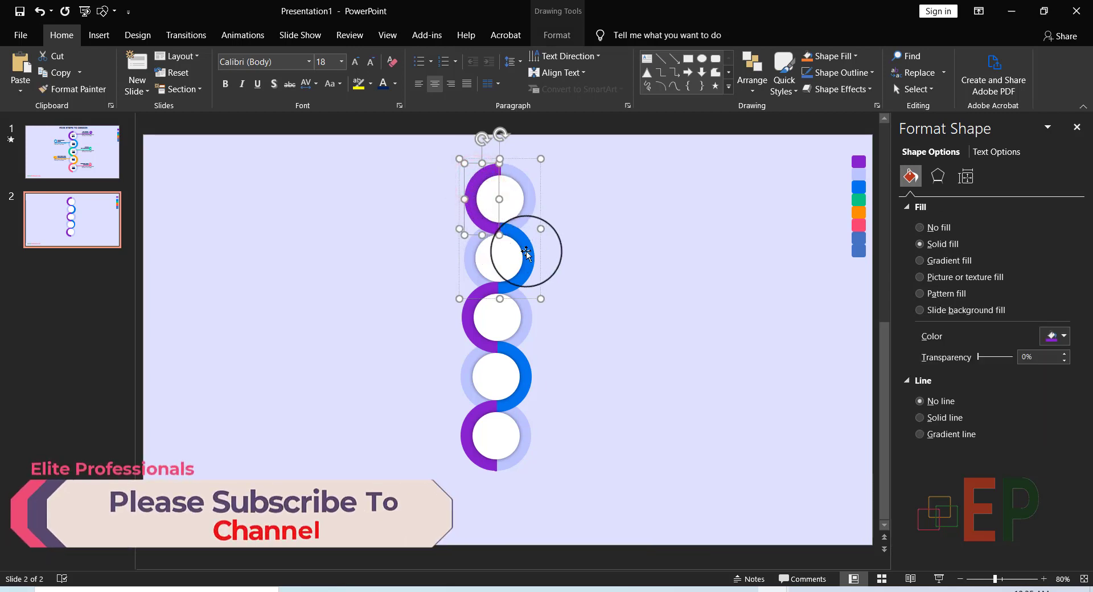
left_click(470, 330)
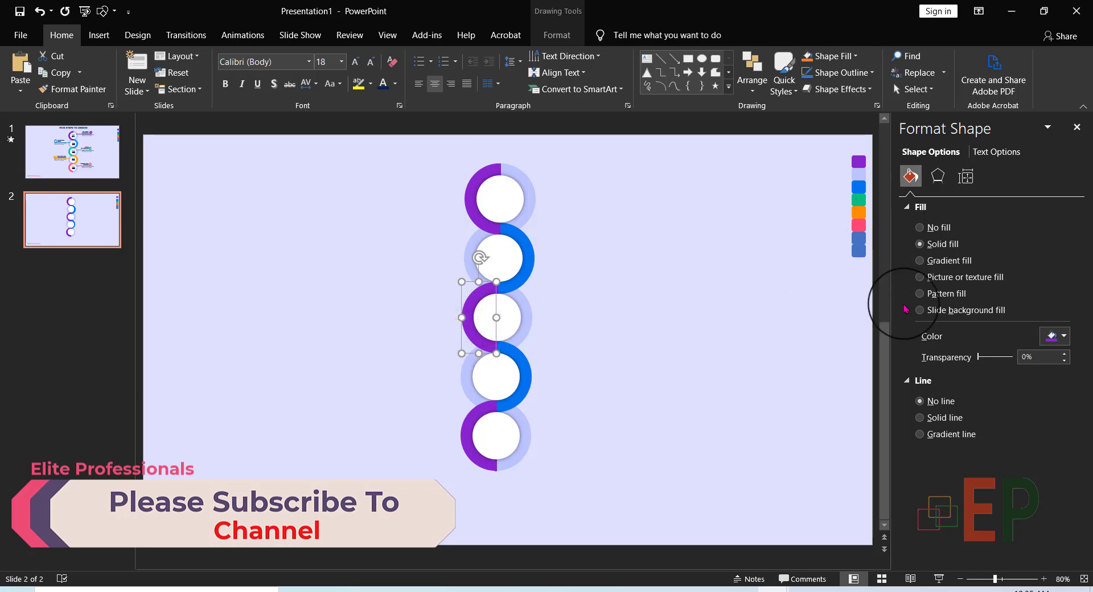
left_click(1064, 339)
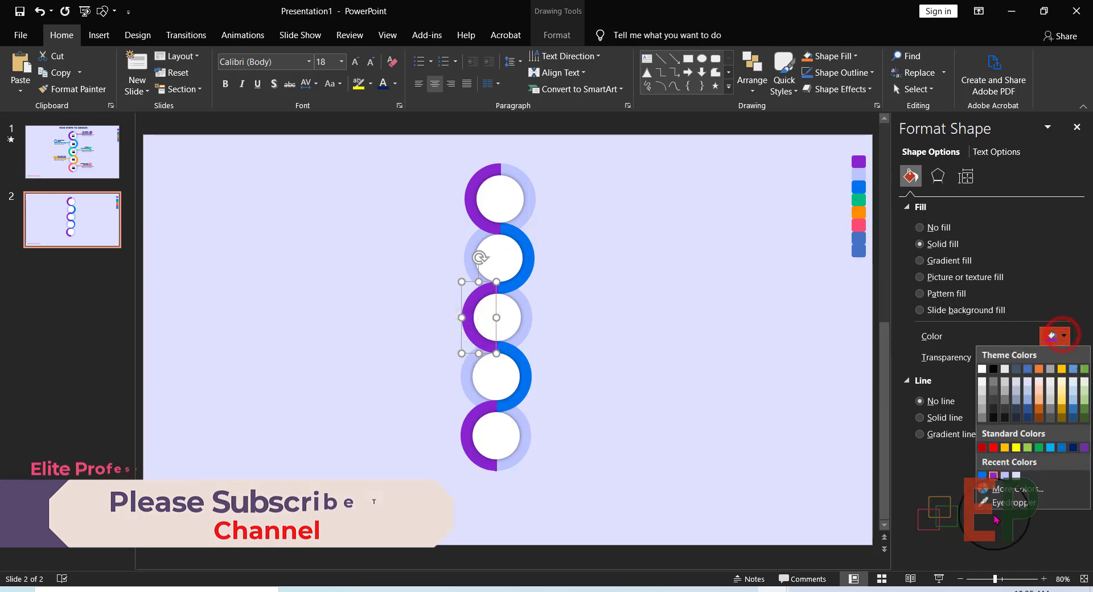
left_click(1019, 501)
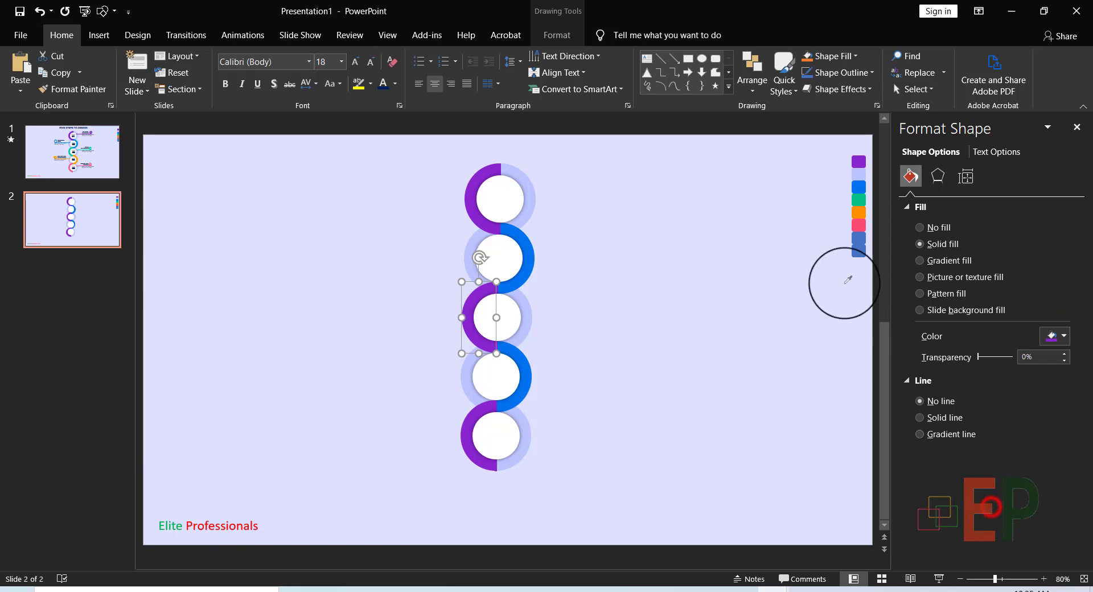
left_click(859, 200)
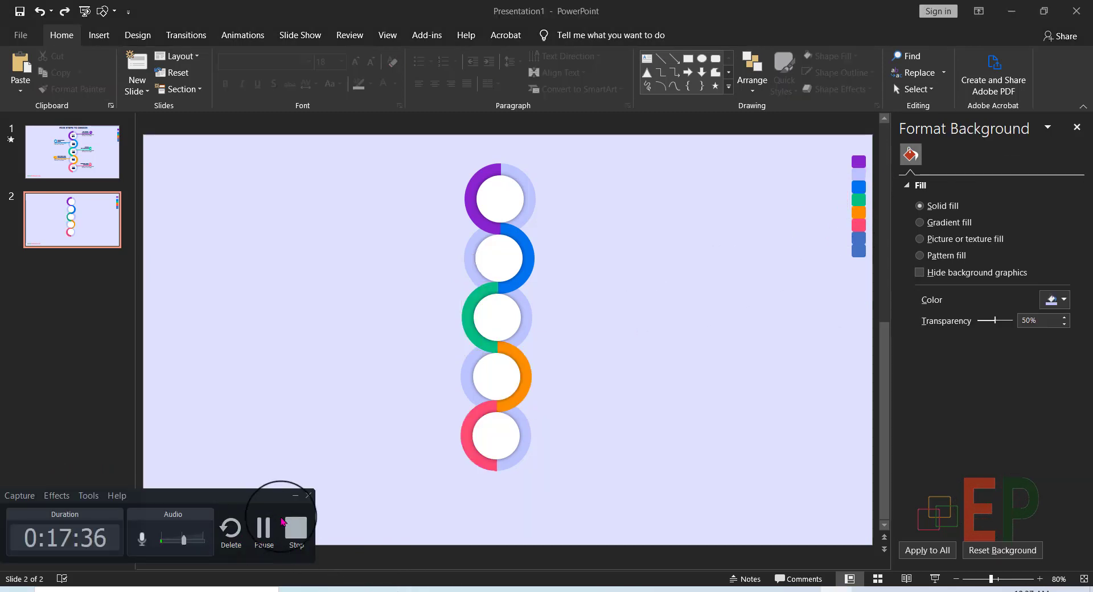
left_click(264, 532)
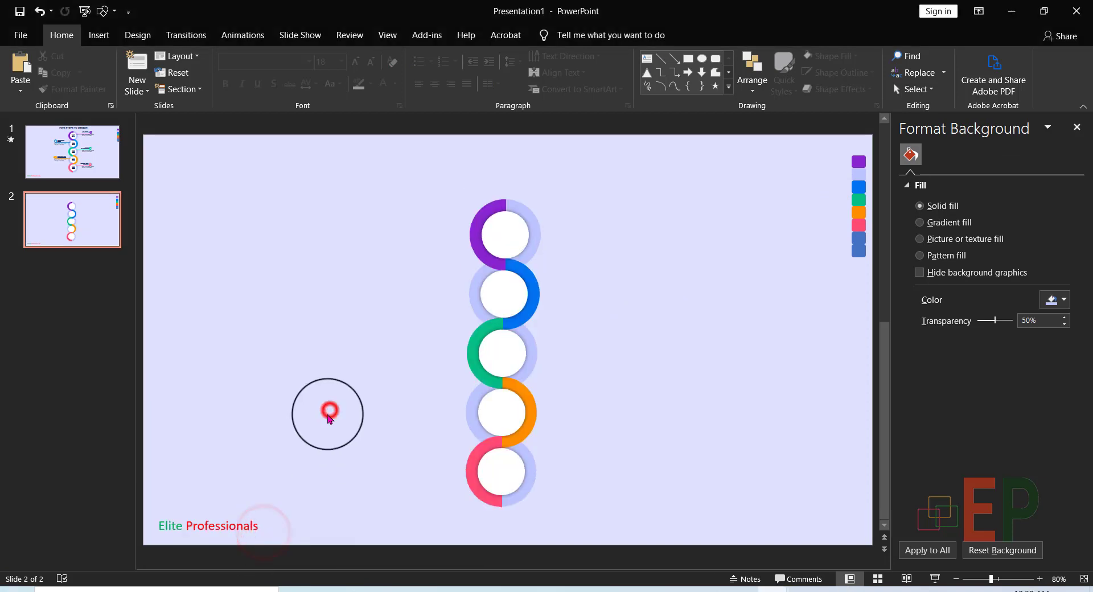
Draw a horizontal connector line about 2.87" long outward from the upper edge of the first ring's white centre circle
left_click(107, 35)
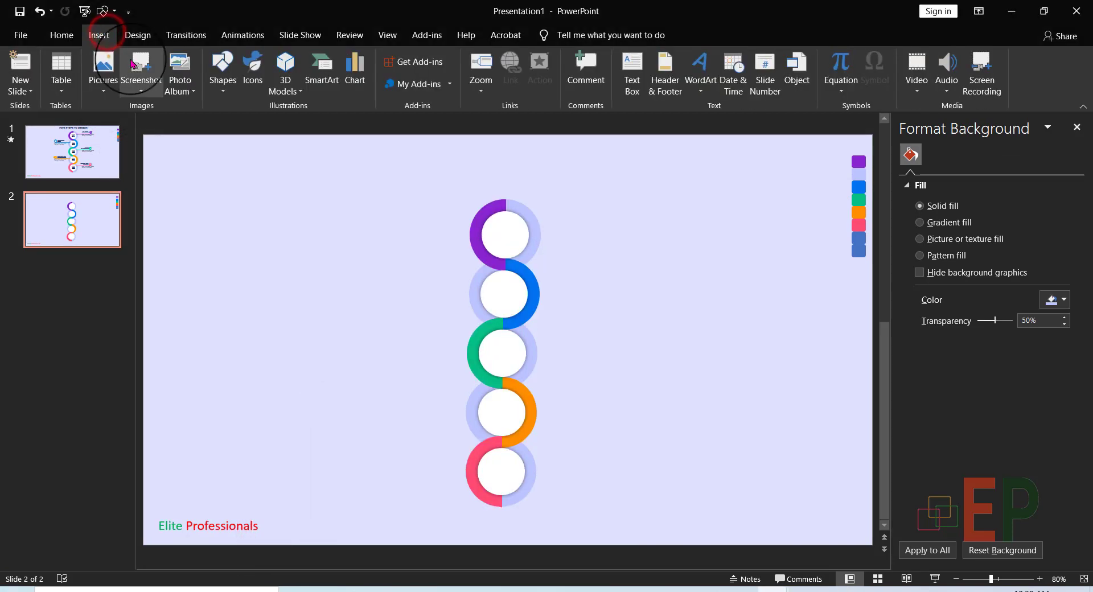
left_click(213, 95)
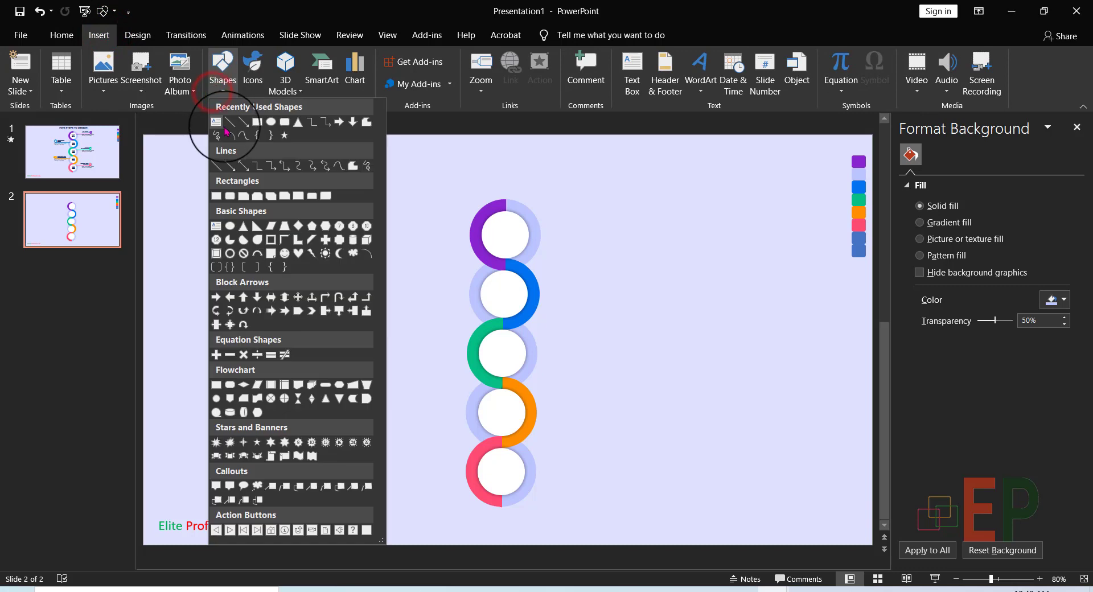
left_click(233, 123)
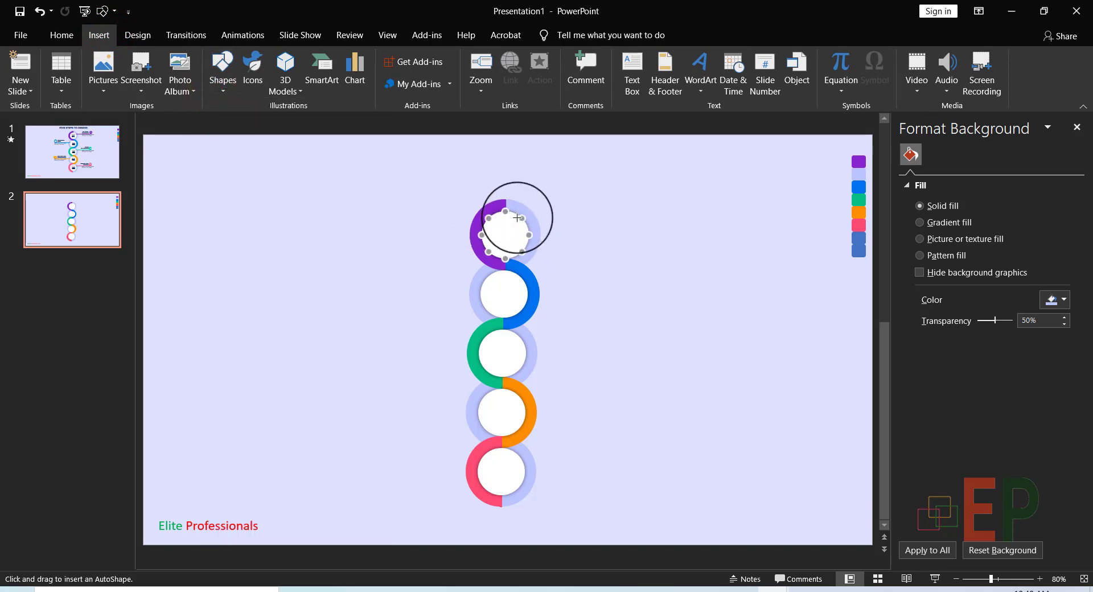
left_click_drag(523, 216, 679, 218)
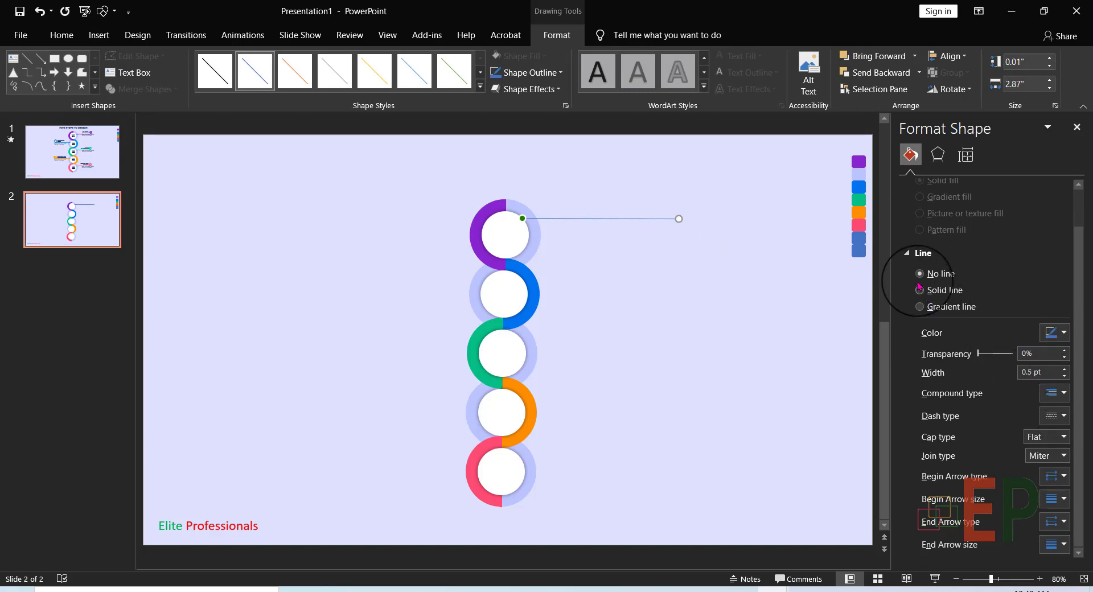
Colour the first ring's connector line purple, set its width to 1.5 pt and its shape height to 0"
left_click(1063, 336)
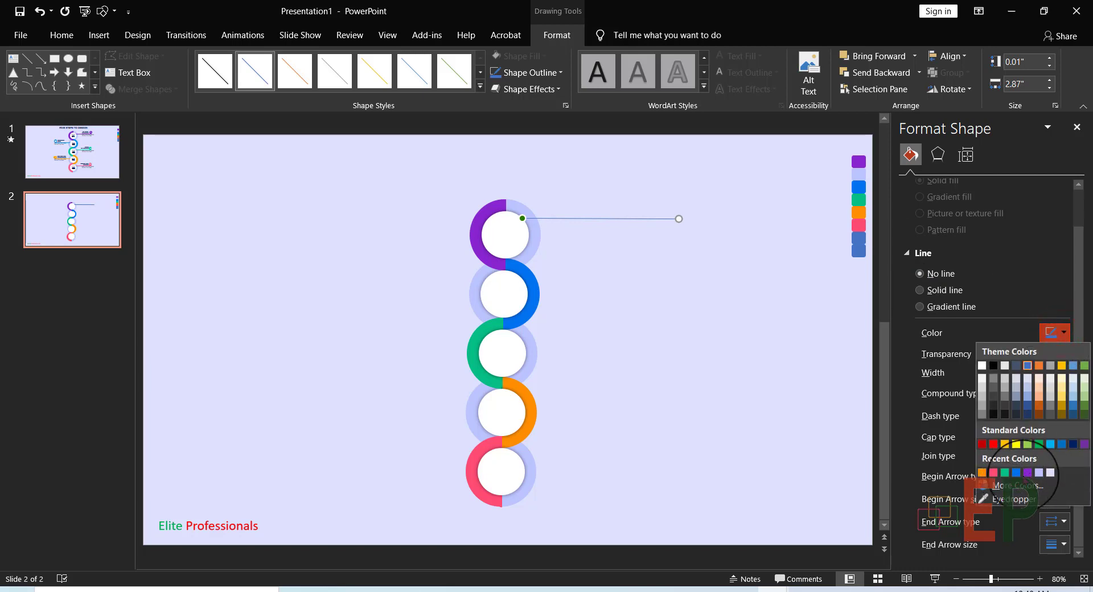
left_click(1028, 472)
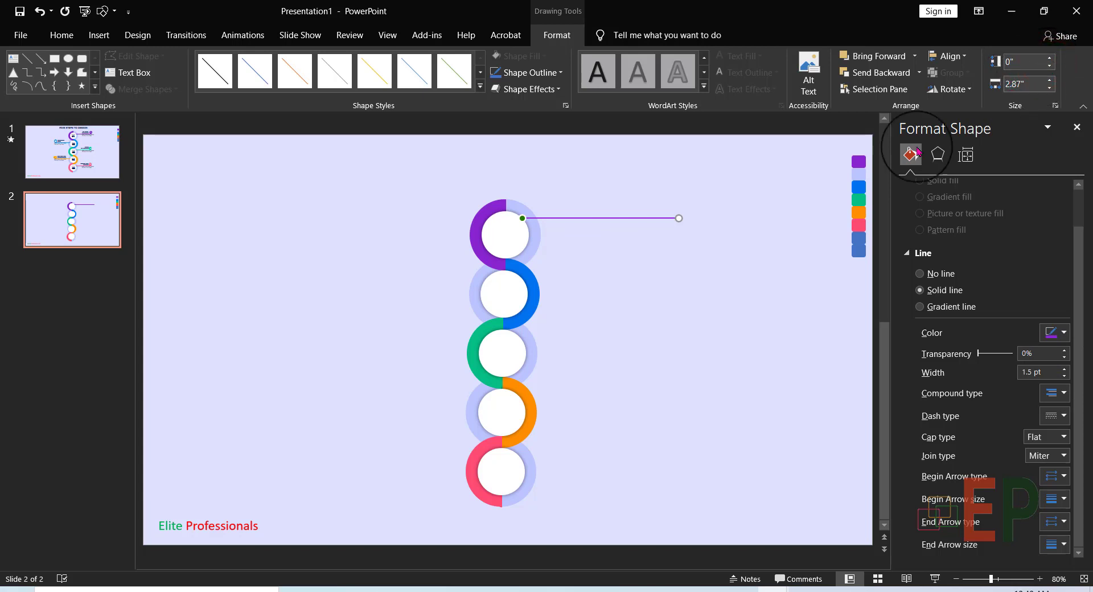
left_click(713, 291)
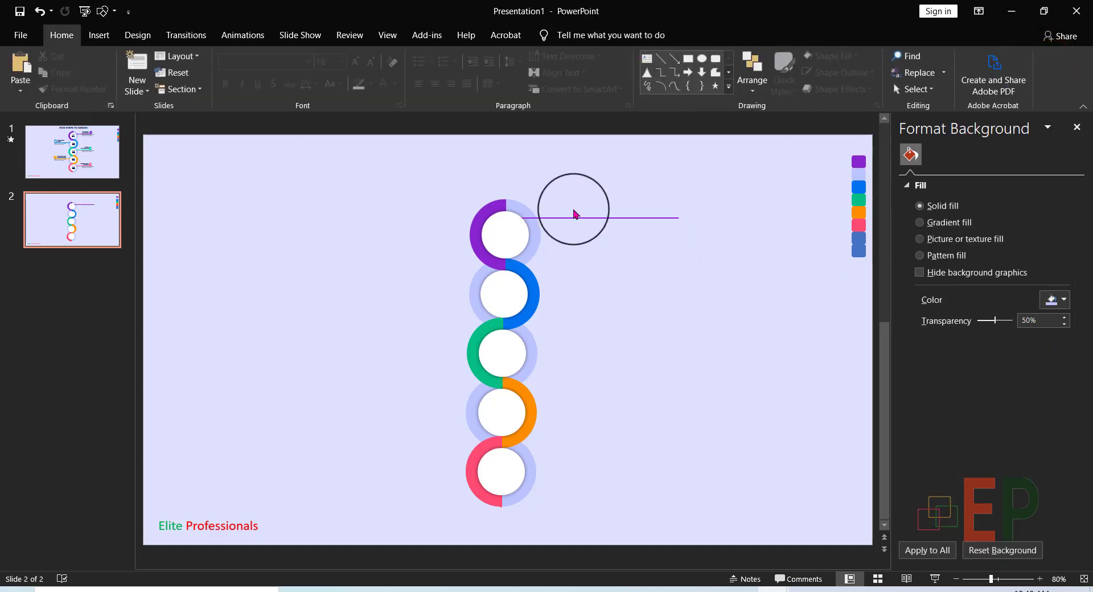
Duplicate the fifth ring's white centre circle and place a small purple-filled copy at the connector line's outer end
left_click(498, 231)
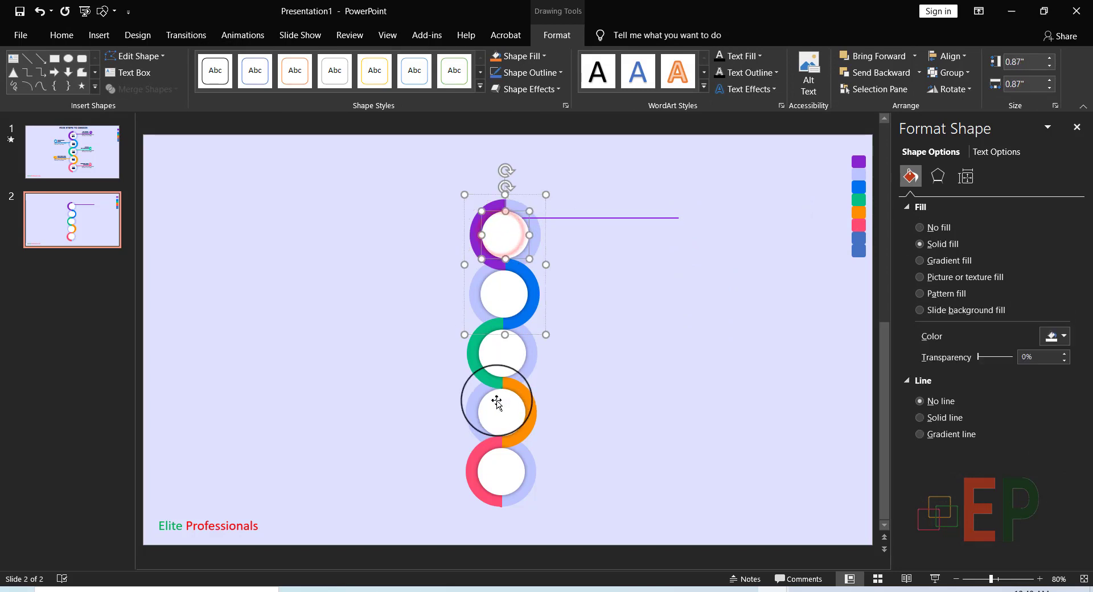
left_click(495, 489)
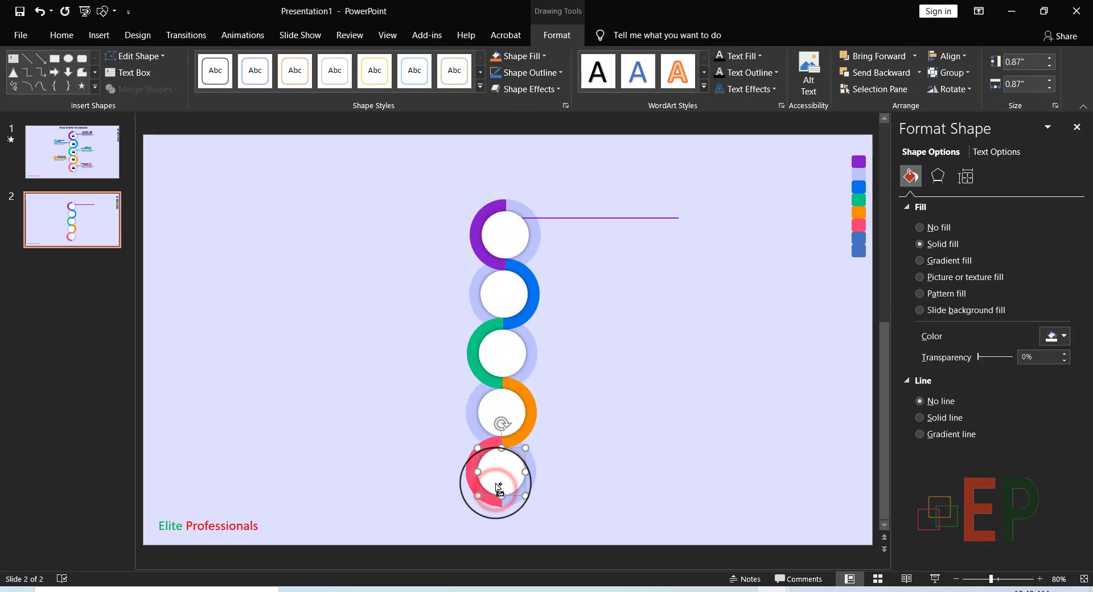
key("ctrl+c")
key("ctrl+v")
left_click_drag(500, 497, 688, 186)
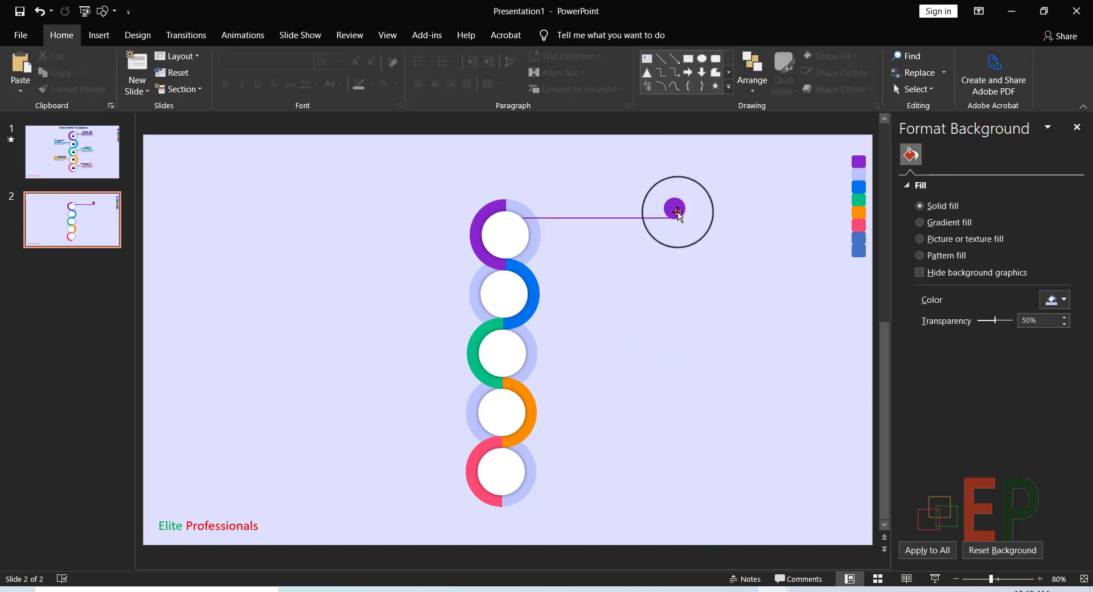
Fine-tune the small purple circle's position so that it sits on the connector line's outer end
left_click(673, 208)
left_click_drag(671, 323, 666, 221)
left_click(671, 207)
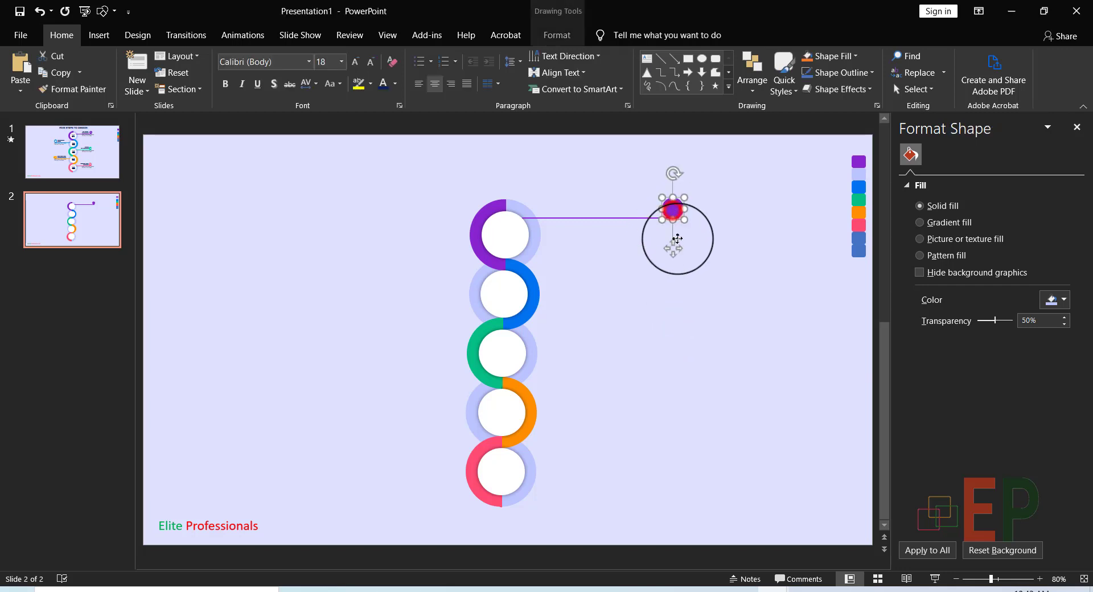
left_click(668, 346)
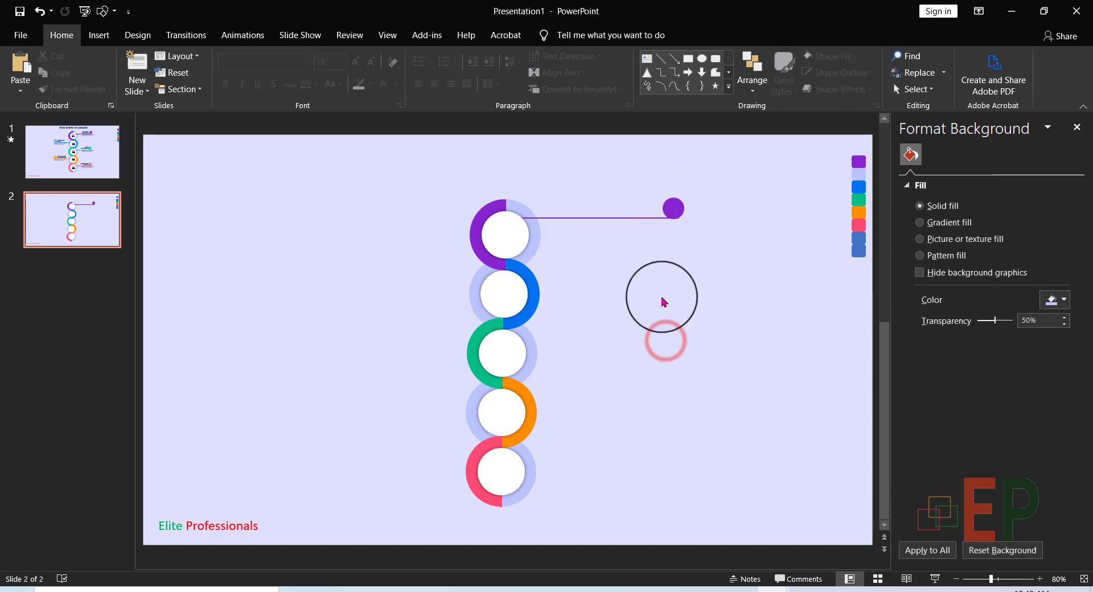
left_click(676, 210)
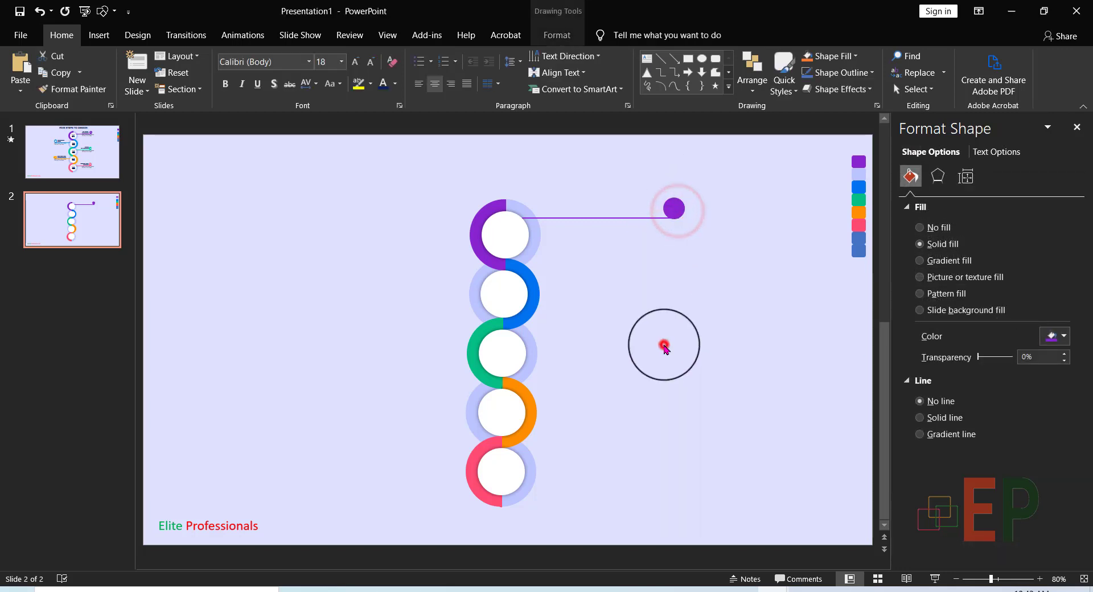
left_click(663, 345)
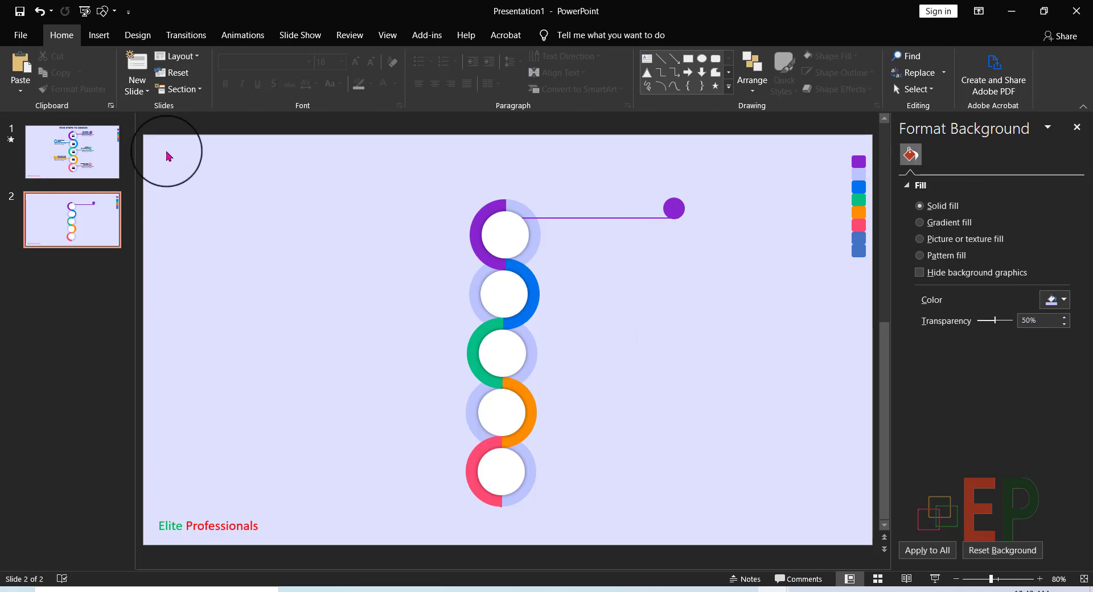
Insert five icons from the icon library, including the bar chart, the magnifying glass and a briefcase
left_click(98, 35)
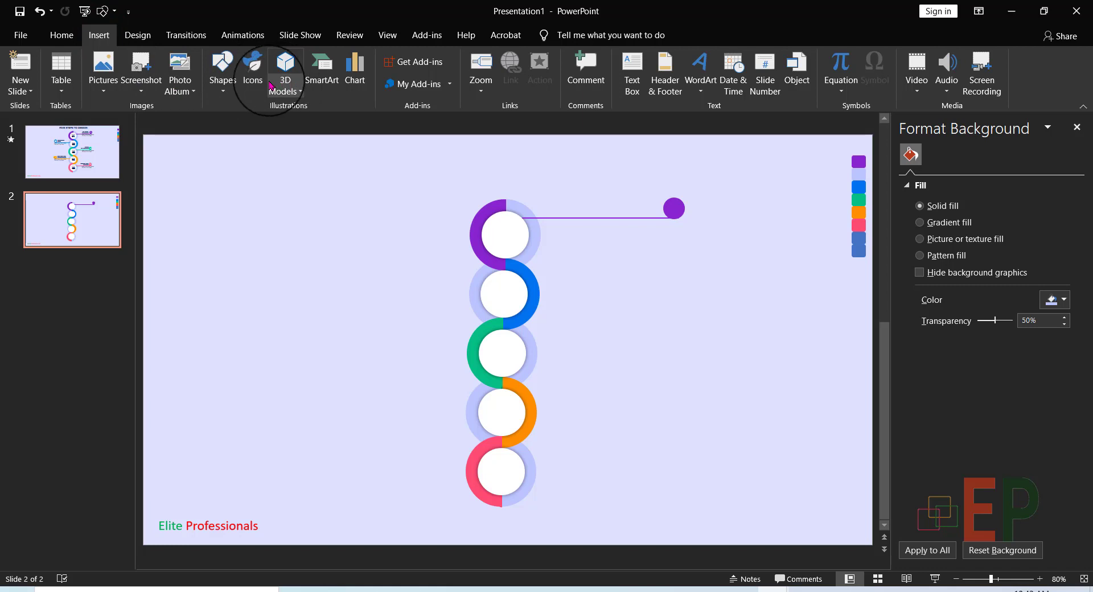
left_click(252, 76)
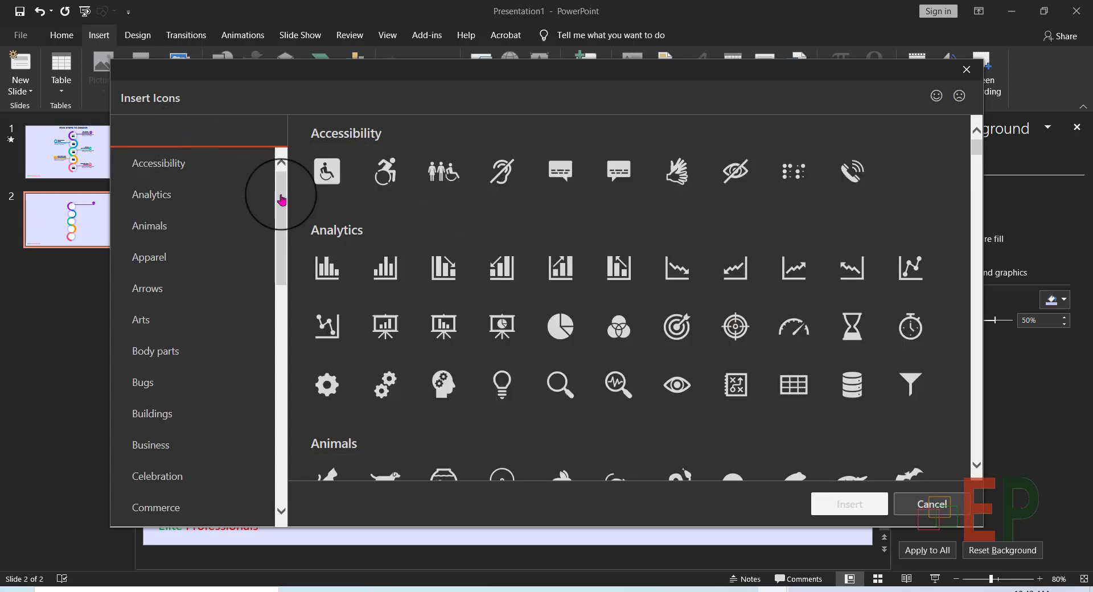
scroll(399, 313, "down", 9)
scroll(354, 286, "up", 1)
scroll(348, 300, "down", 5)
scroll(347, 300, "down", 6)
scroll(341, 318, "up", 8)
scroll(342, 322, "up", 6)
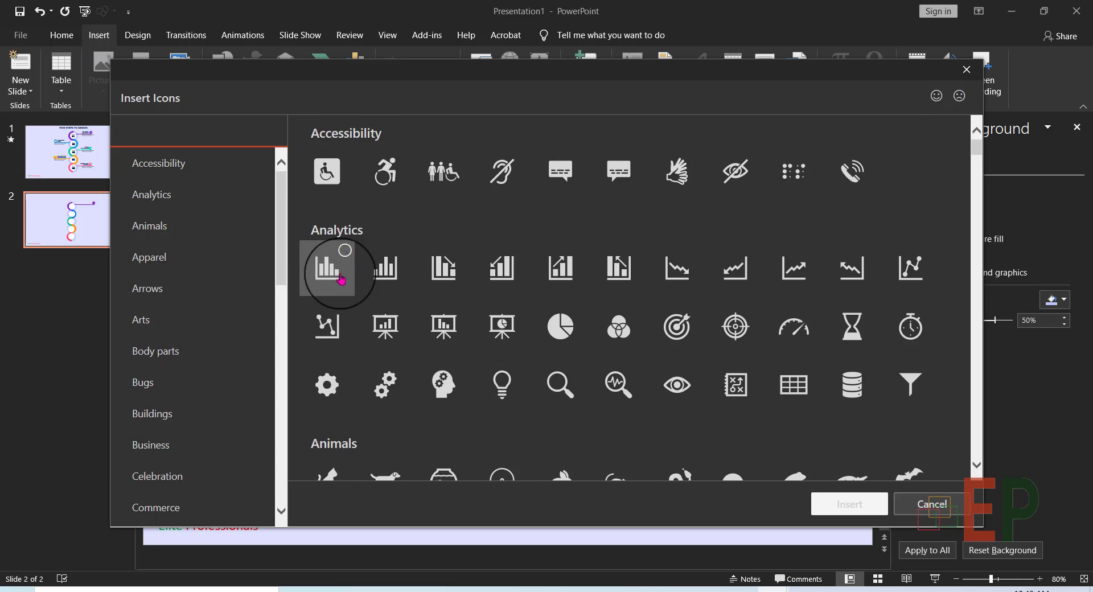
left_click(348, 252)
double_click(559, 385)
Set the height of all five inserted icons to 0.2"
left_click(840, 63)
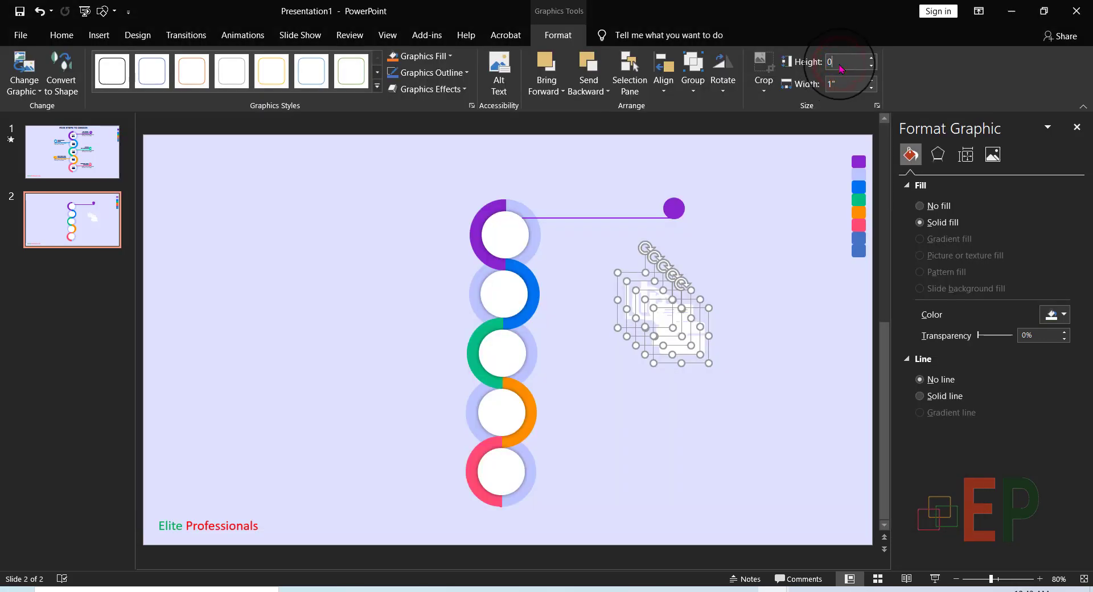
key("Return")
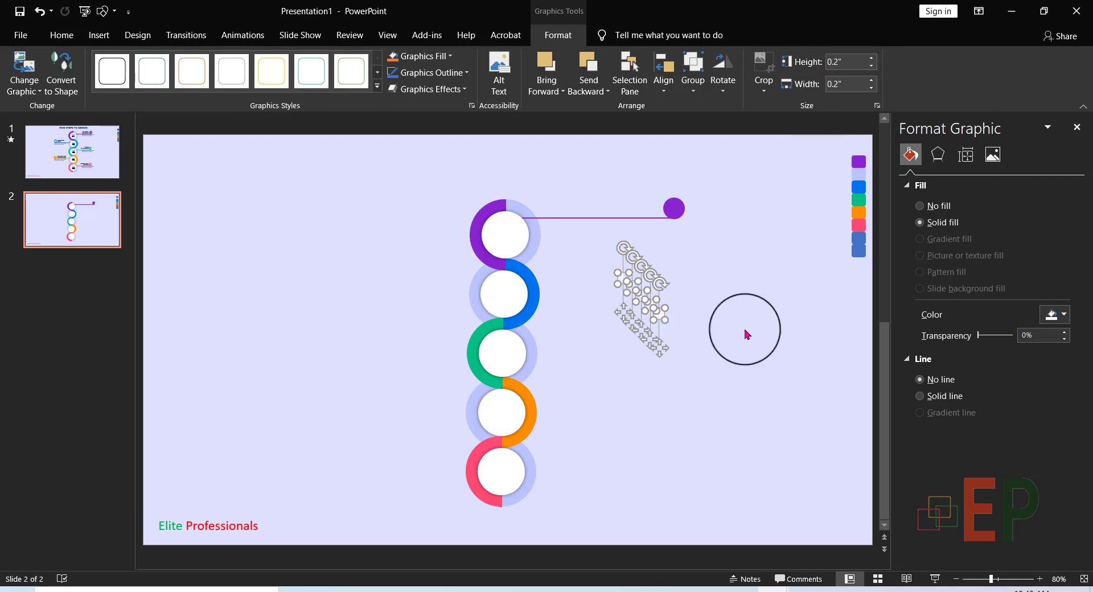
left_click(747, 334)
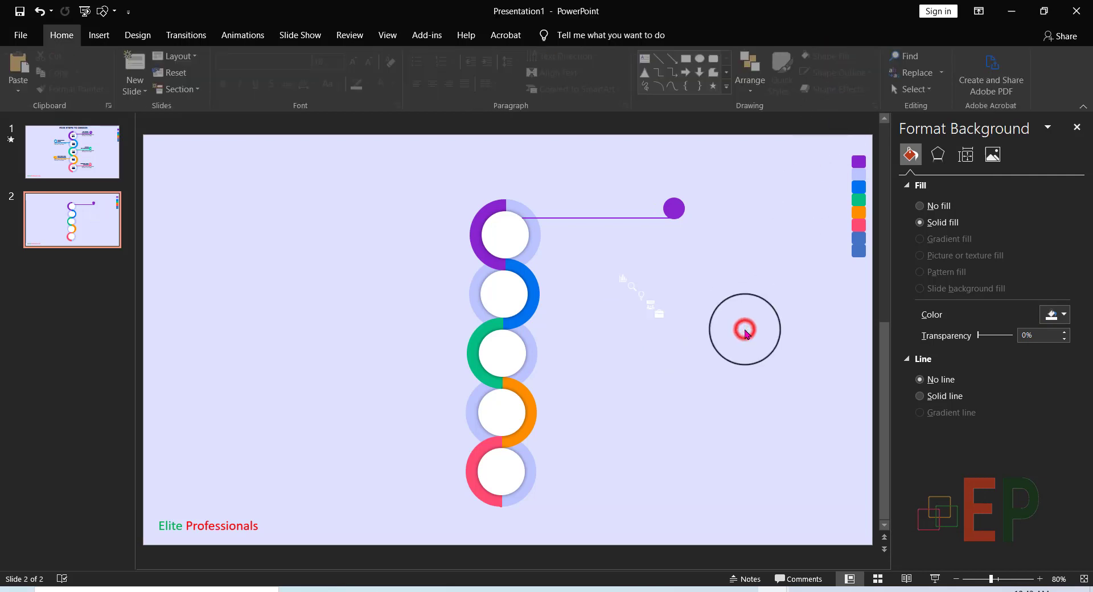
Set the height of all five inserted icons to 0.25"
left_click(659, 319)
left_click(611, 254)
left_click_drag(638, 281, 691, 330)
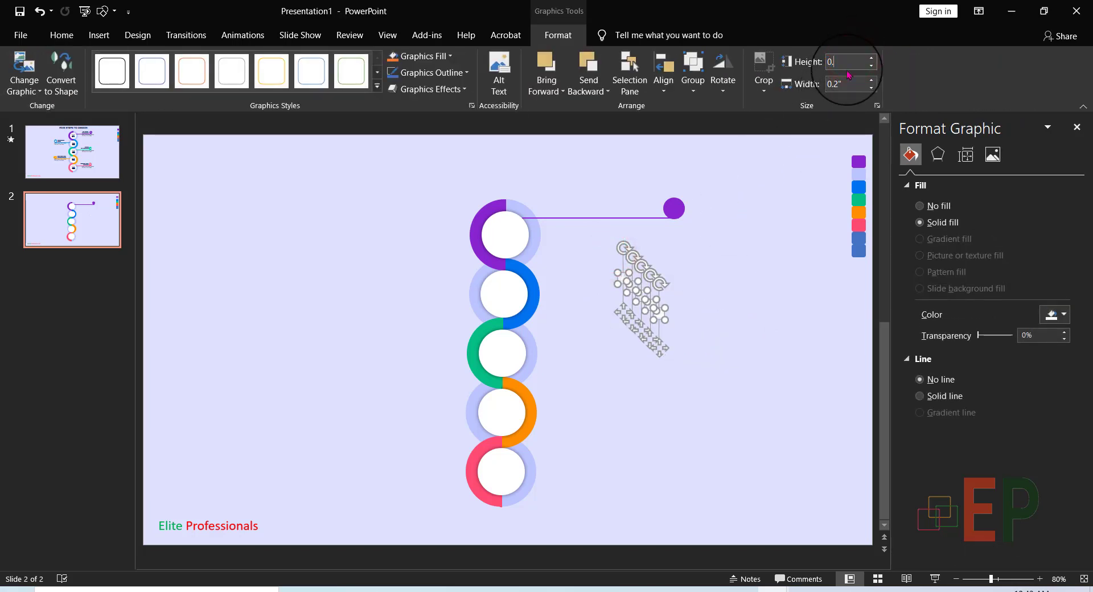
type("0.25")
key("Return")
left_click(739, 364)
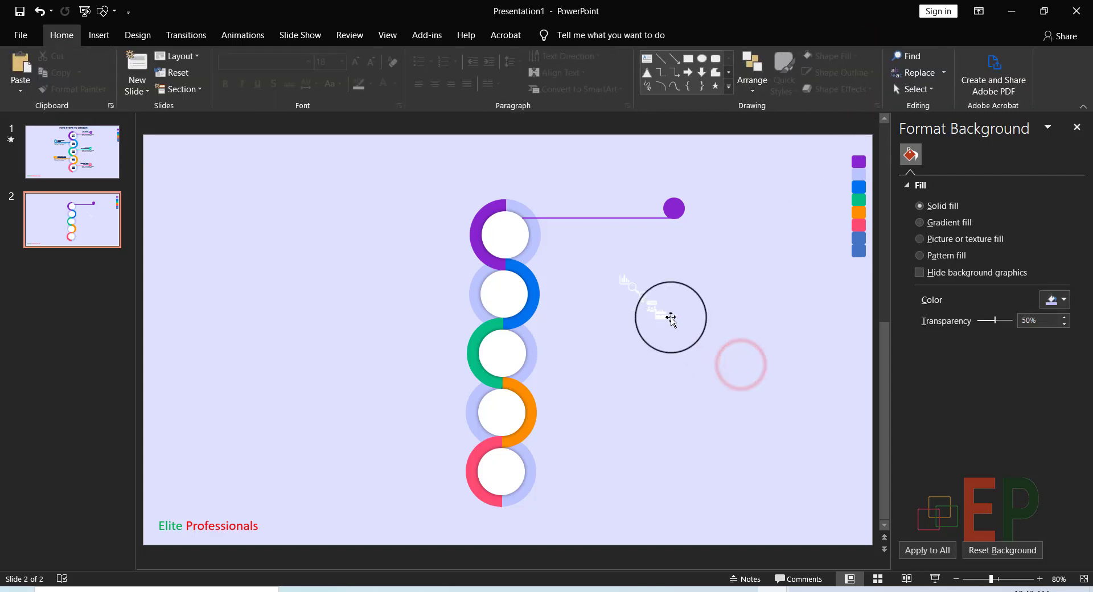
Move the briefcase icon onto the small purple circle and align the two with Align Middle
left_click_drag(671, 318, 677, 204)
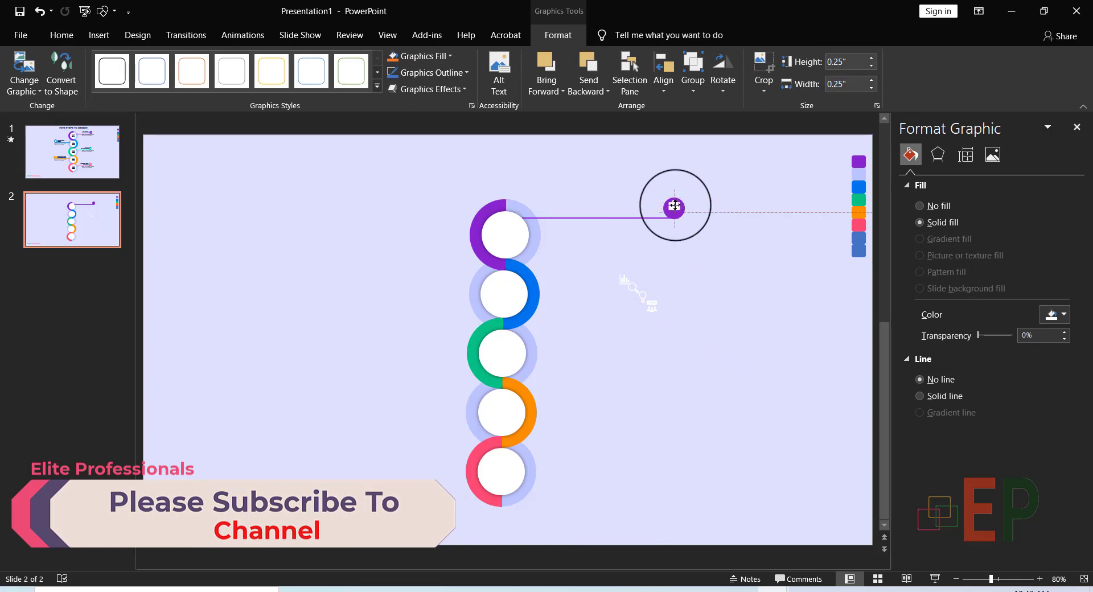
left_click(705, 278)
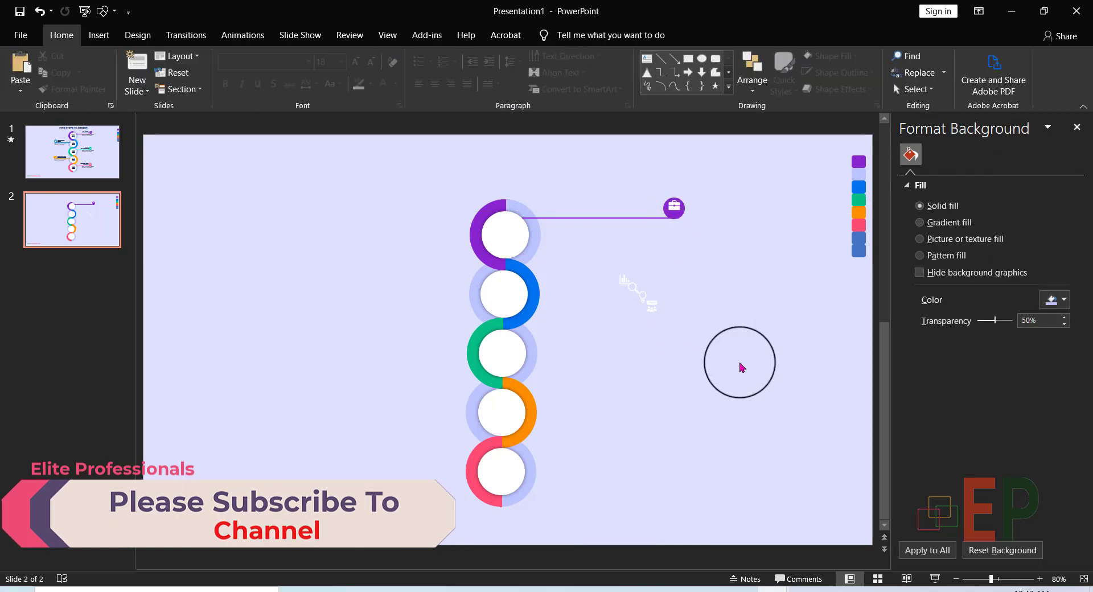
left_click(674, 208)
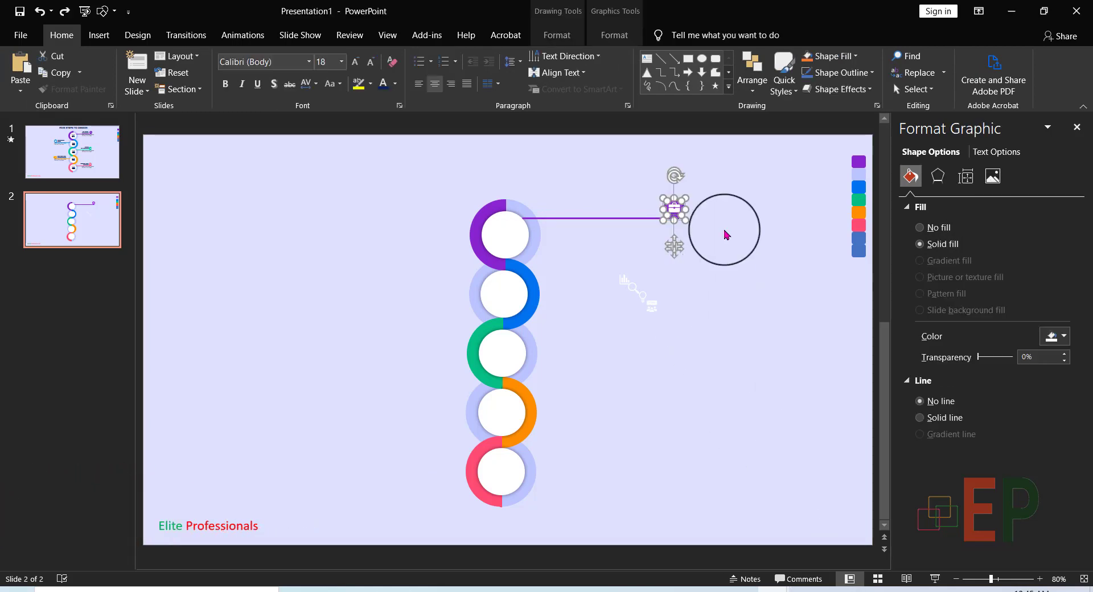
left_click(752, 74)
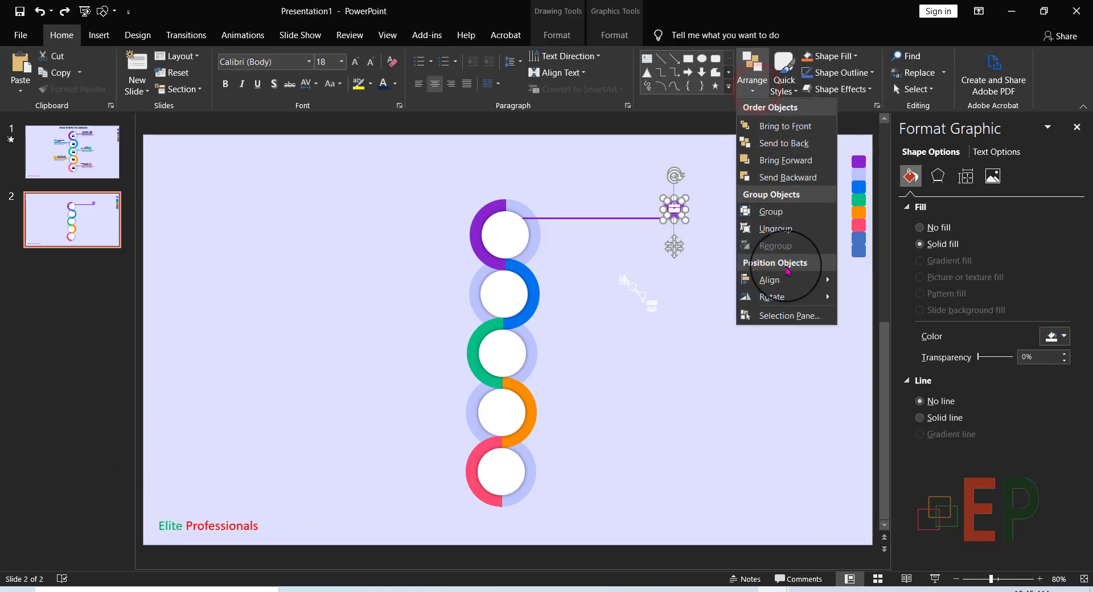
mouse_move(790, 284)
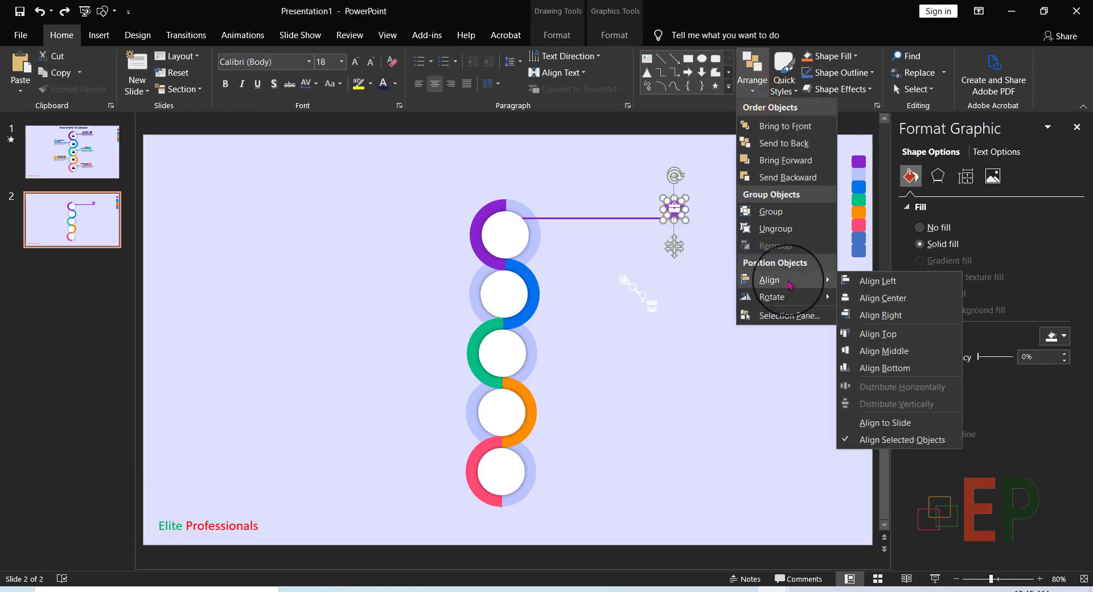
left_click(880, 352)
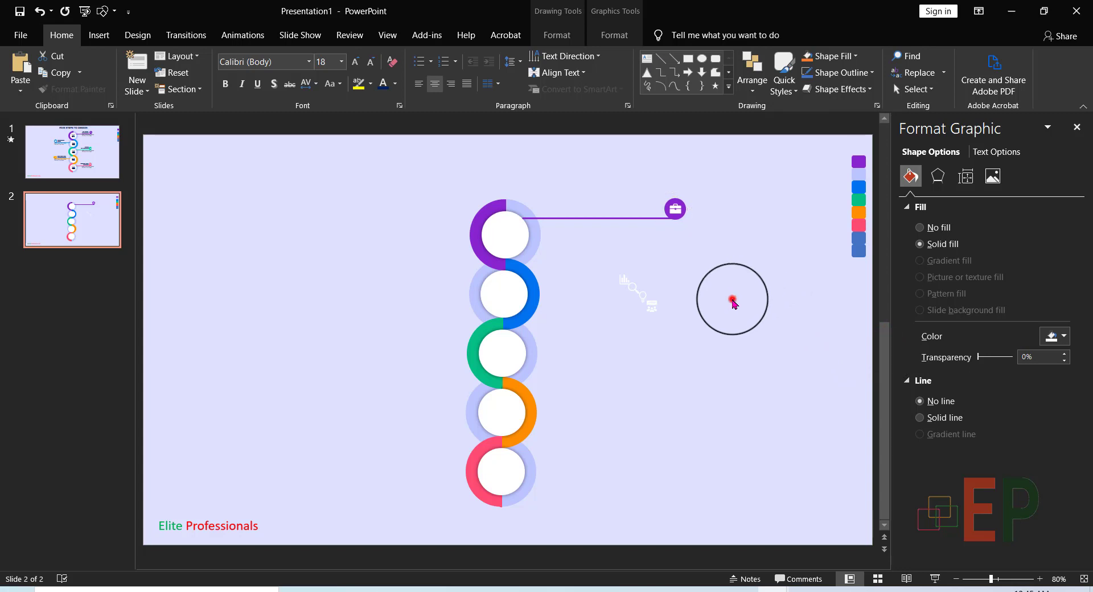
left_click(733, 302)
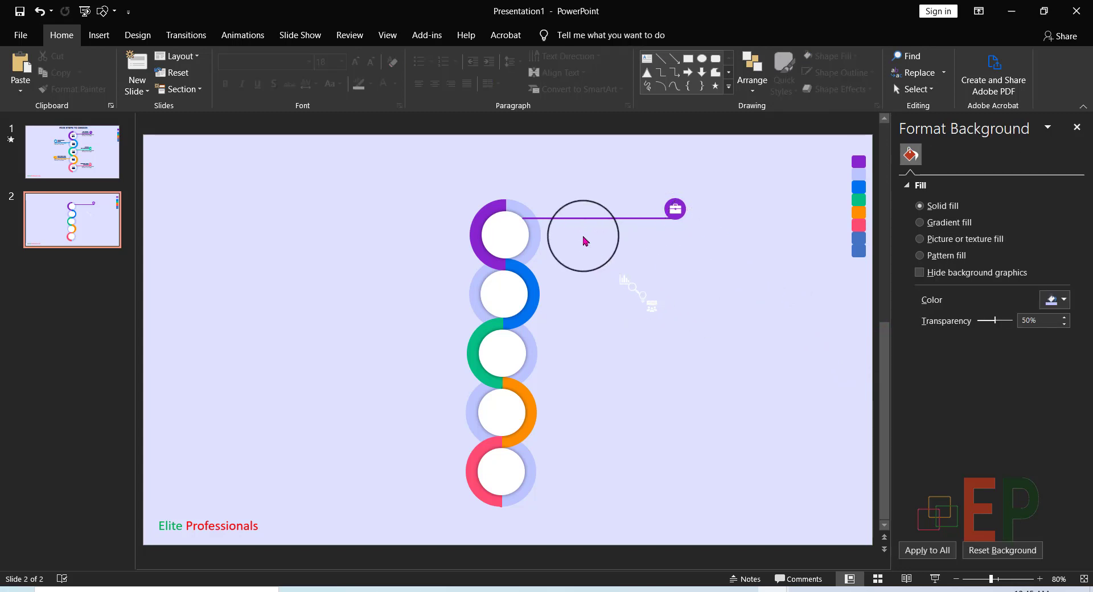
Group the purple connector line with the circled briefcase icon at its end
left_click(579, 219)
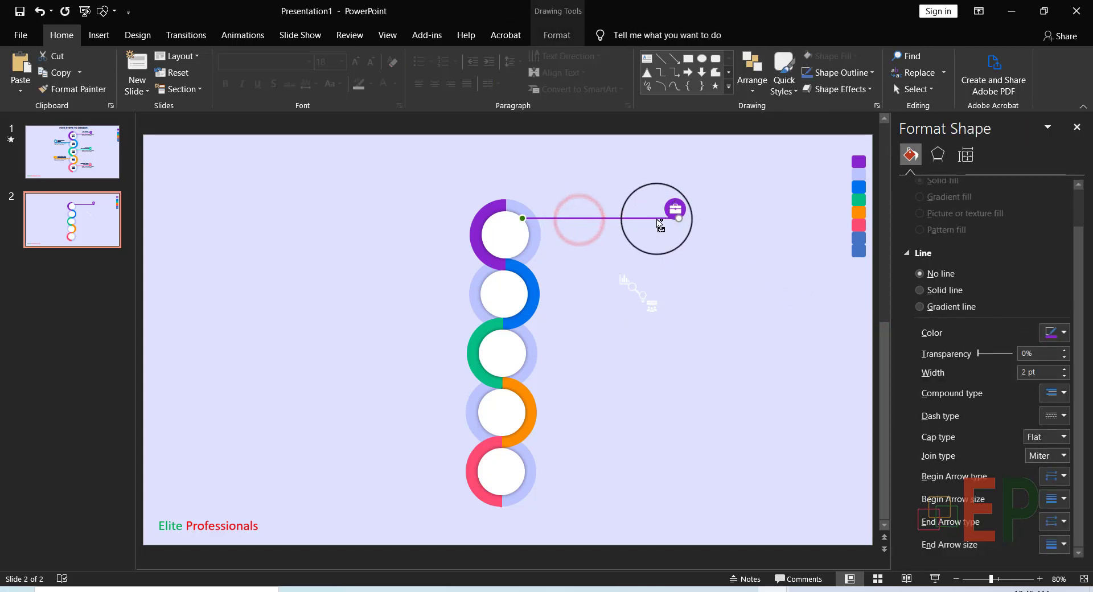
left_click(676, 209, "shift")
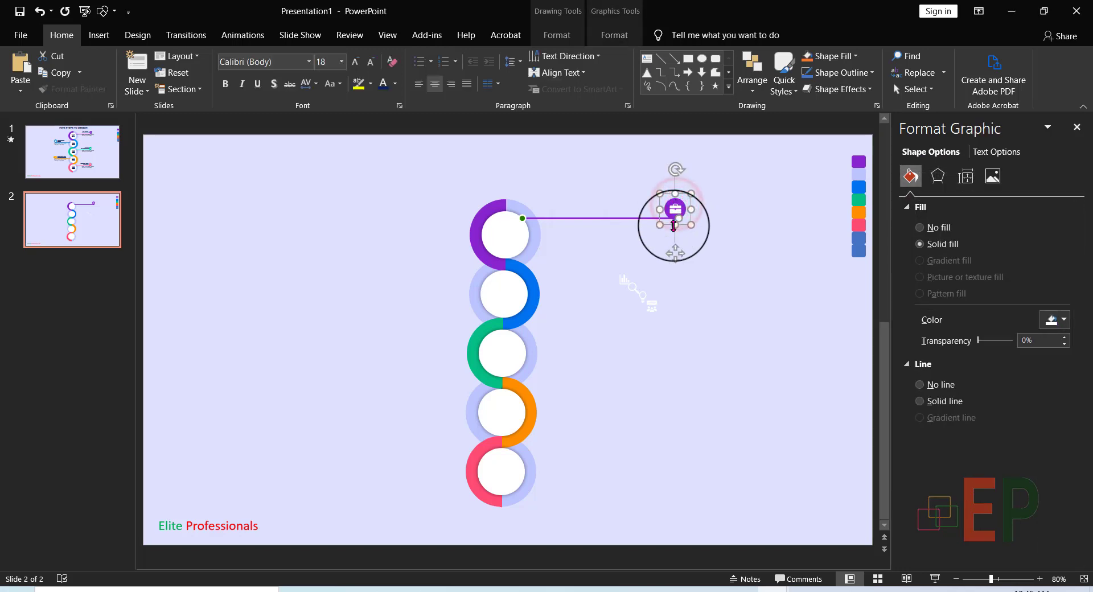
key("ctrl+g")
left_click(698, 246)
left_click(647, 221)
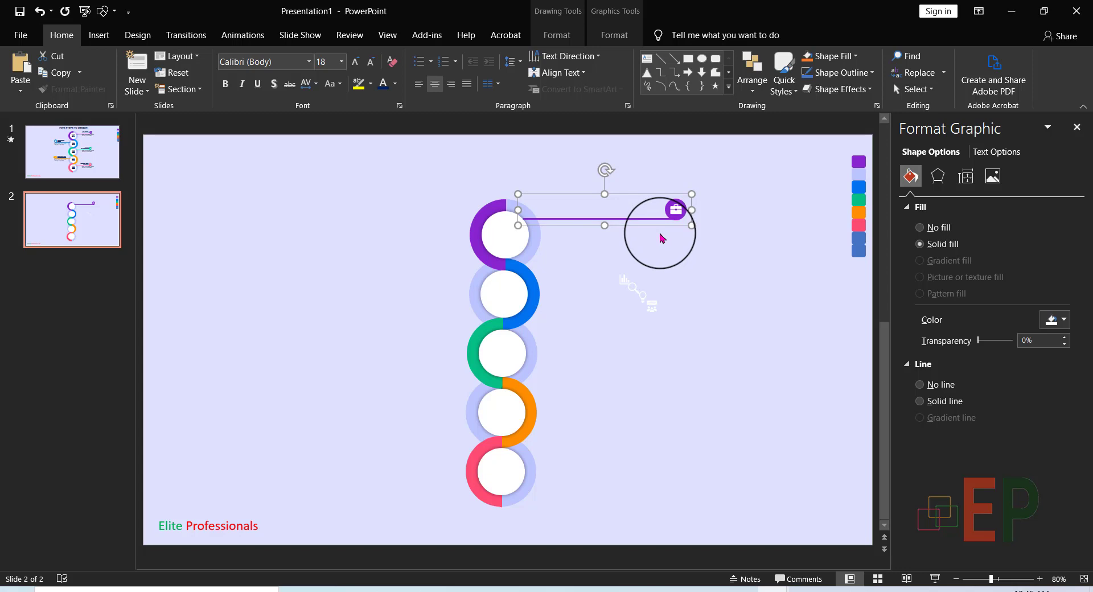
left_click(704, 257)
left_click(609, 217)
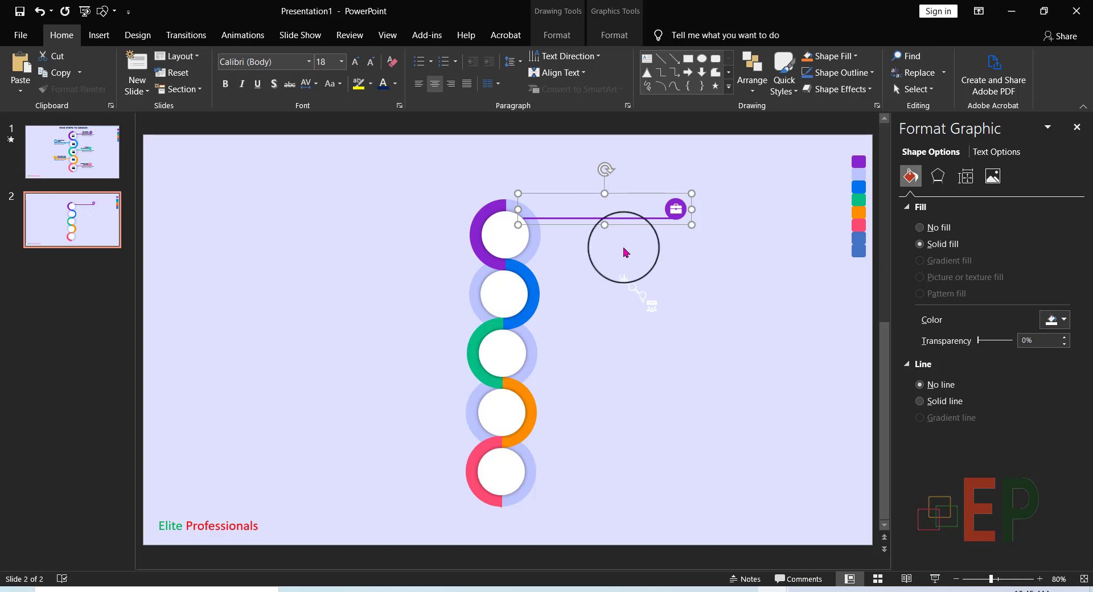
left_click(649, 257)
left_click(626, 215)
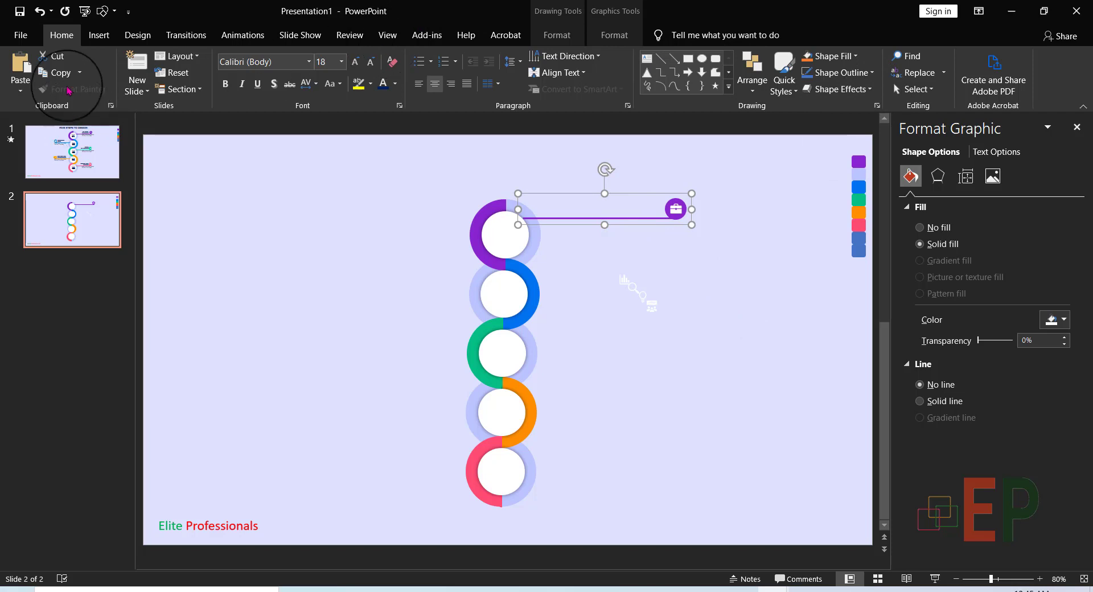
Add a text box above the purple connector line, beside the briefcase icon, for the heading "DO YOUR RESEARCH"
left_click(98, 33)
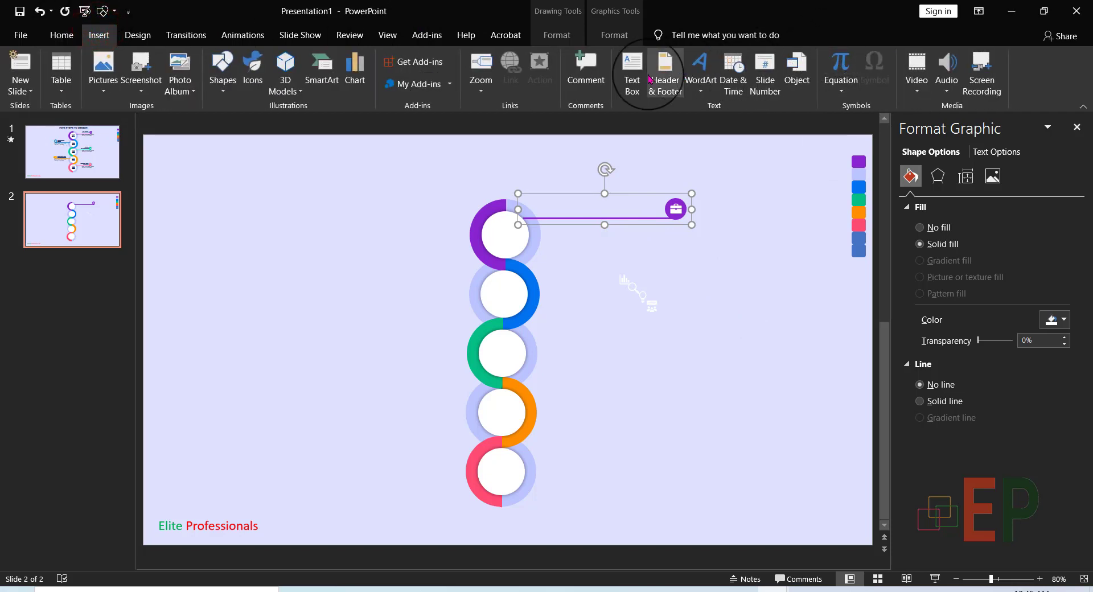
left_click(634, 78)
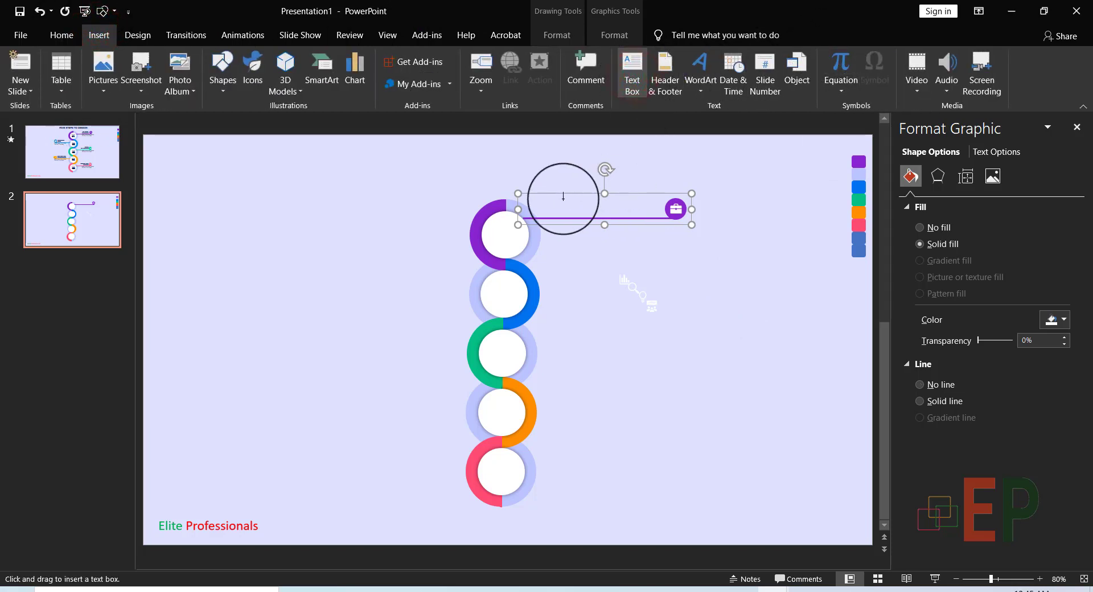
left_click_drag(556, 187, 650, 211)
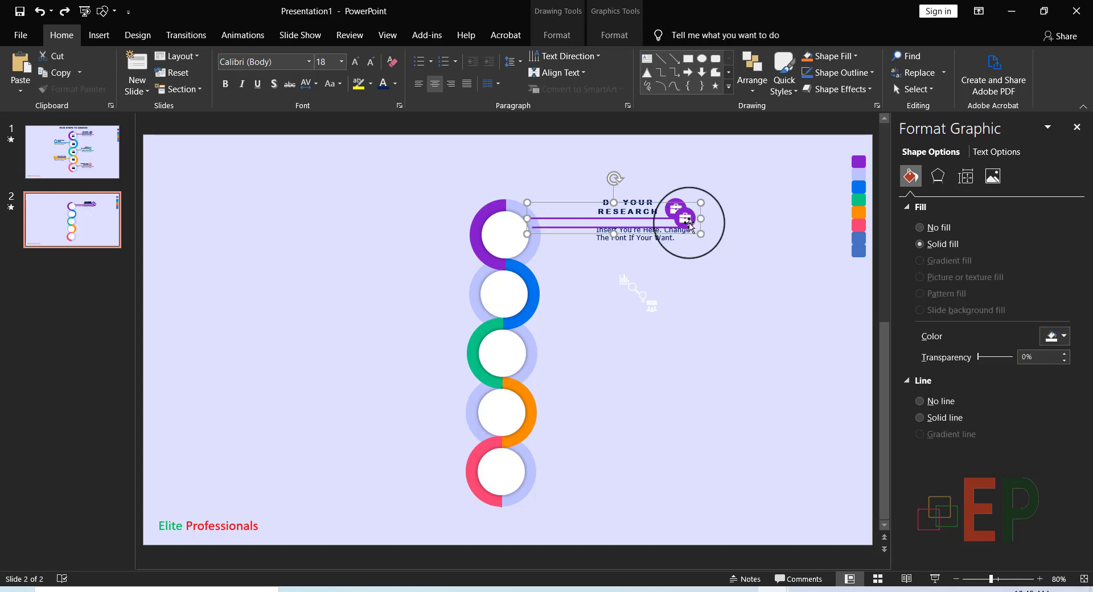
Flip the duplicated purple connector group horizontally and place copies to the left of the blue and orange rings
left_click_drag(684, 214, 460, 294)
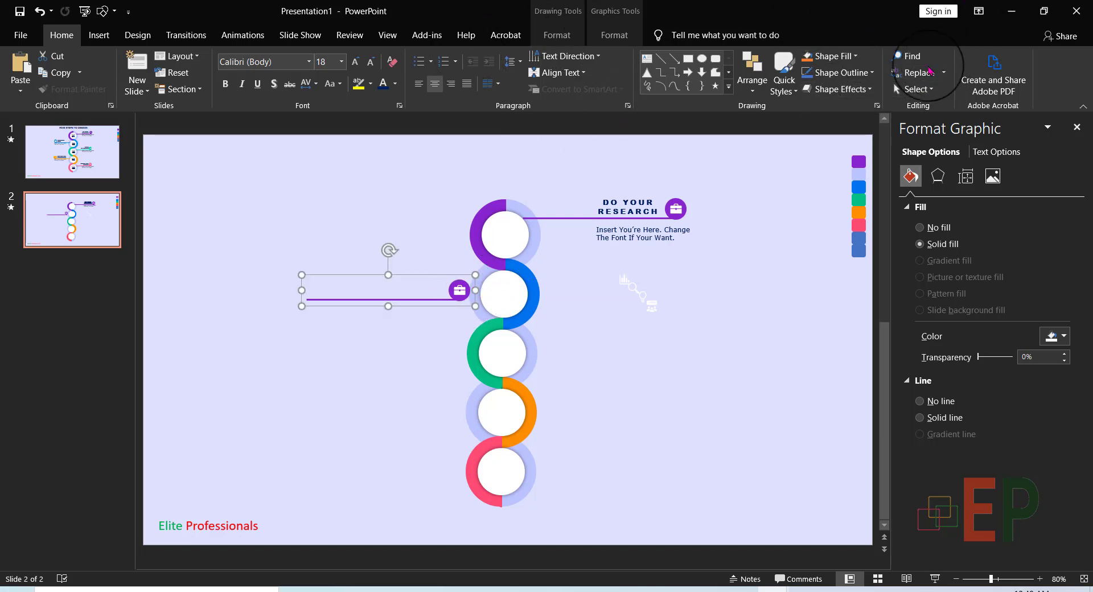
left_click(753, 80)
mouse_move(779, 305)
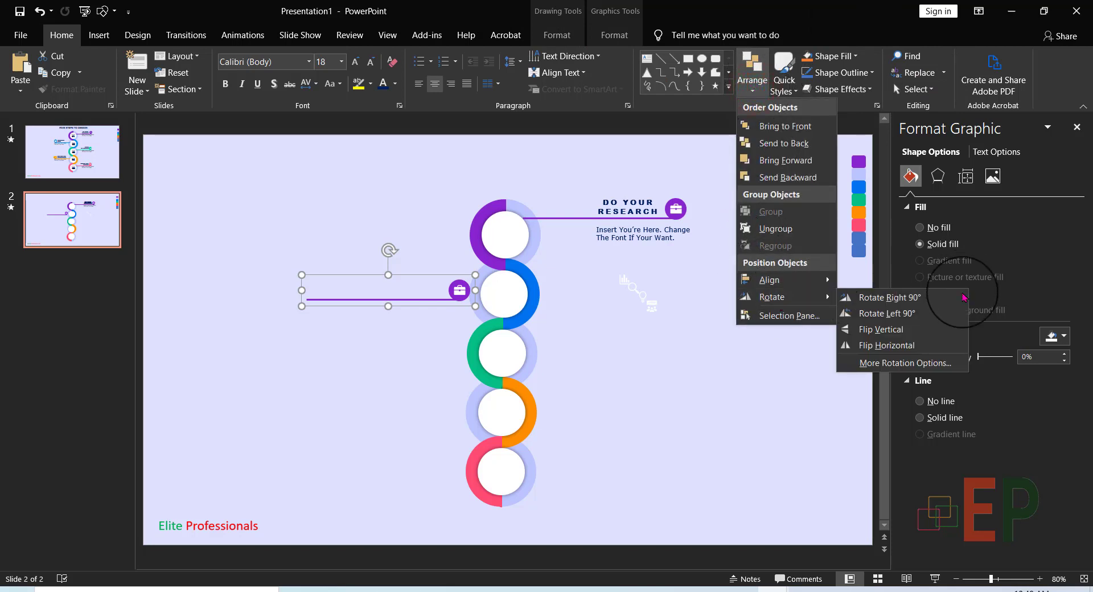
left_click(880, 345)
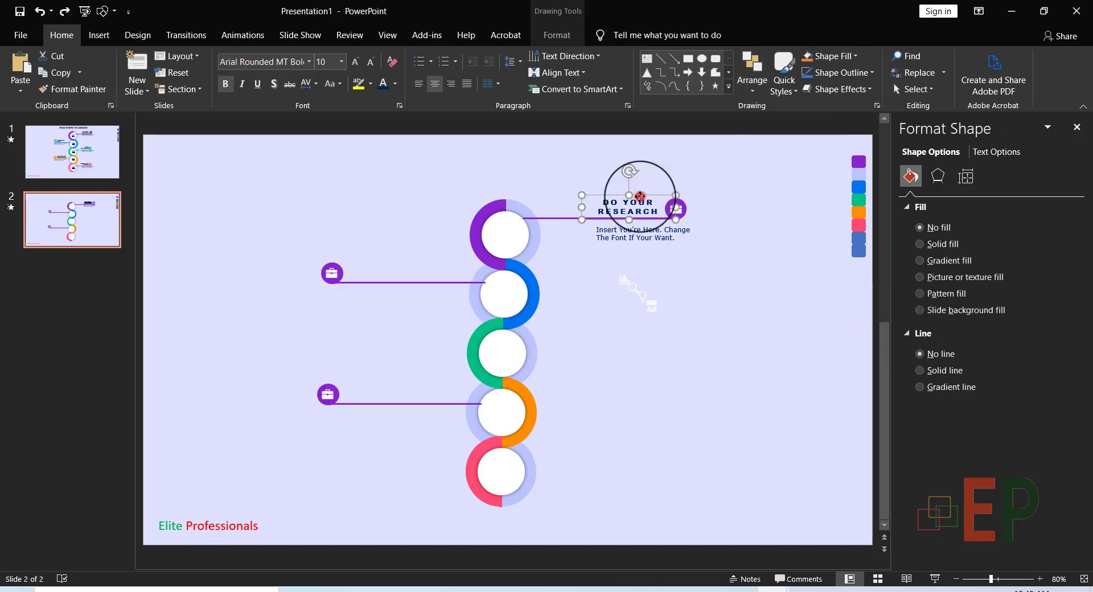
Duplicate the "DO YOUR RESEARCH" heading and place the copy above the blue ring's connector line
key("ctrl+d")
left_click_drag(609, 228, 352, 274)
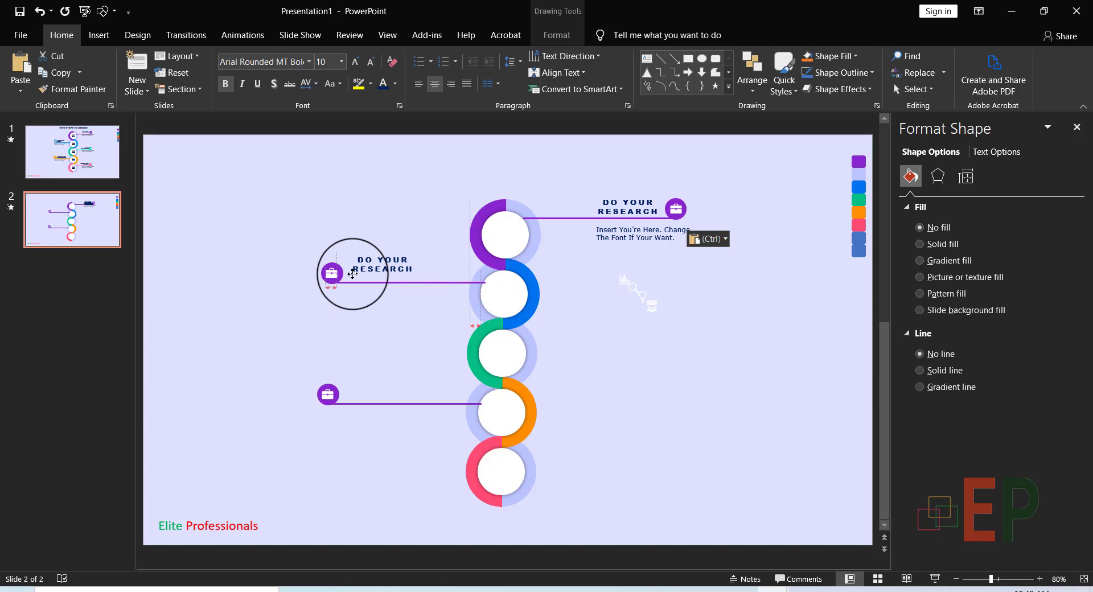
left_click_drag(352, 274, 352, 274)
Duplicate the description text and place the copy below the blue ring's connector line
left_click(604, 240)
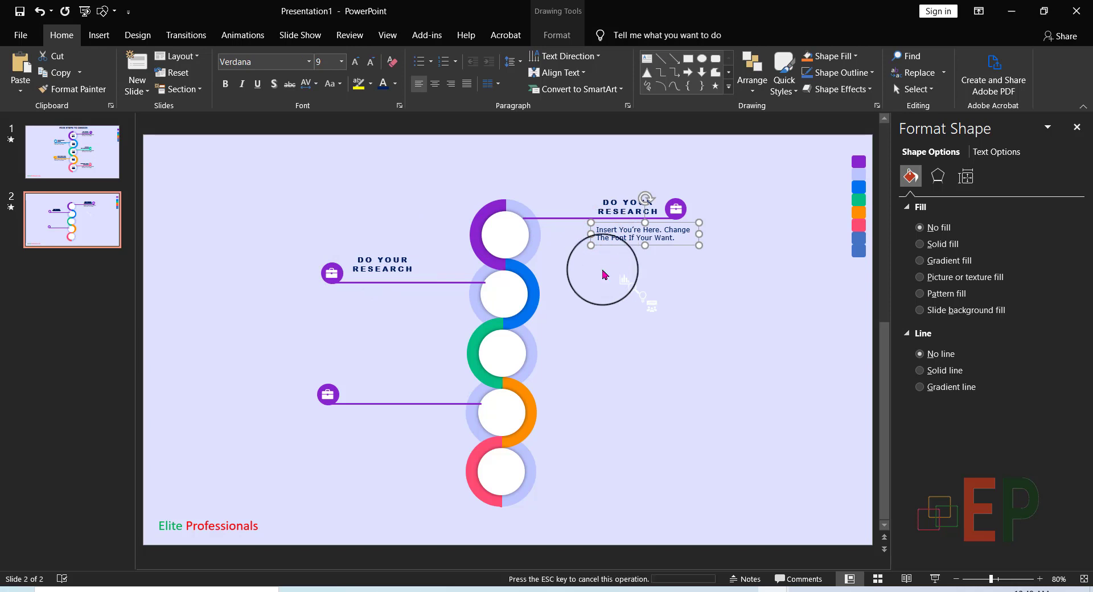
key("Return")
left_click(621, 248)
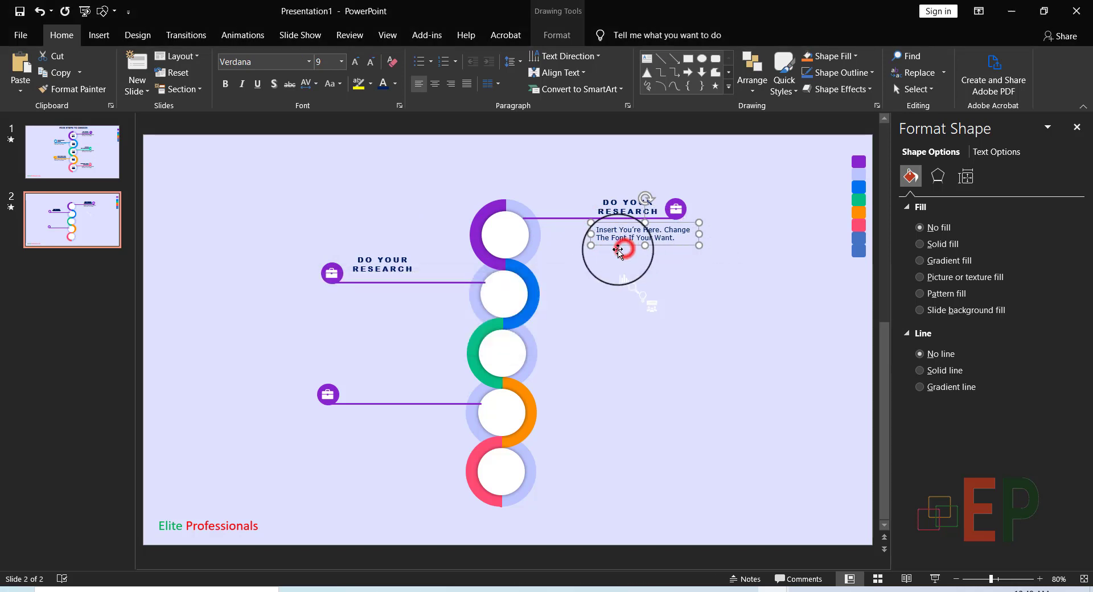
key("ctrl+d")
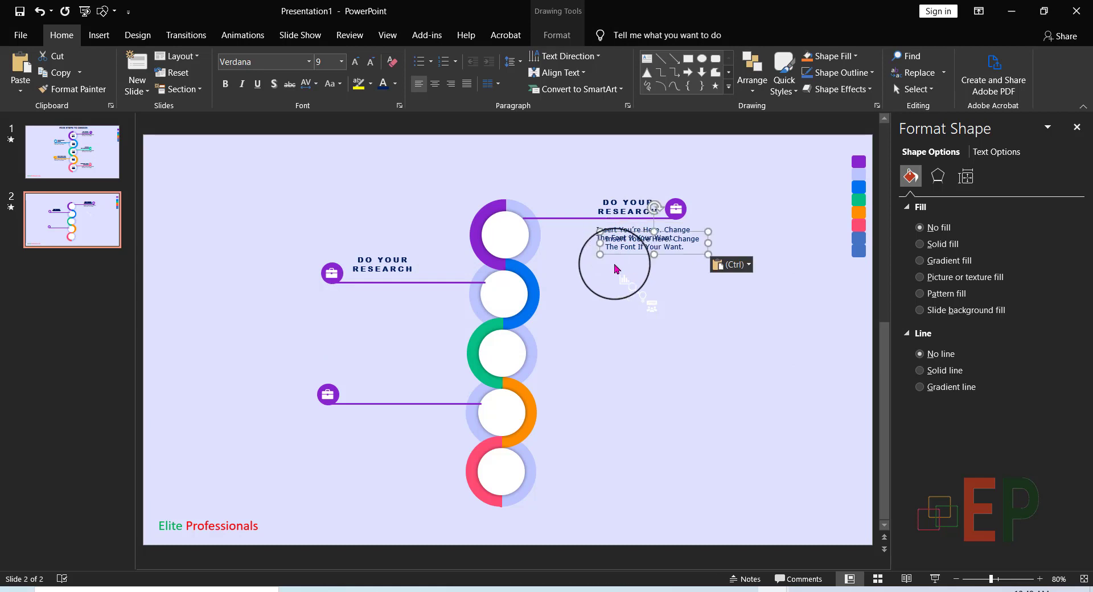
left_click_drag(619, 253, 359, 306)
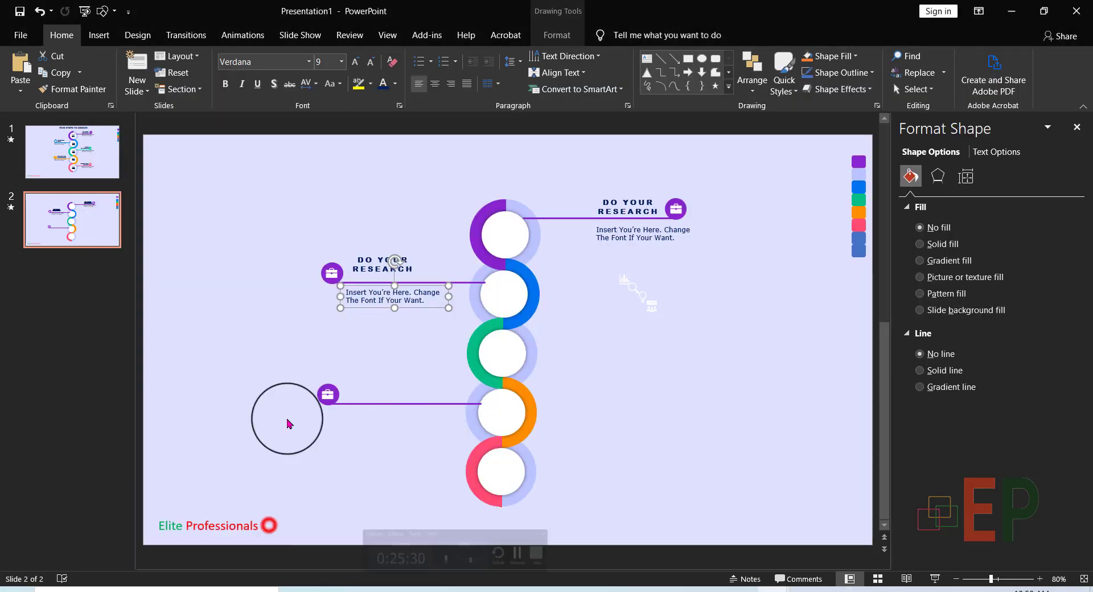
Shift the blue ring's description text outward so that it starts beneath the briefcase circle
left_click(288, 419)
left_click(590, 181)
left_click(655, 302)
left_click(672, 222)
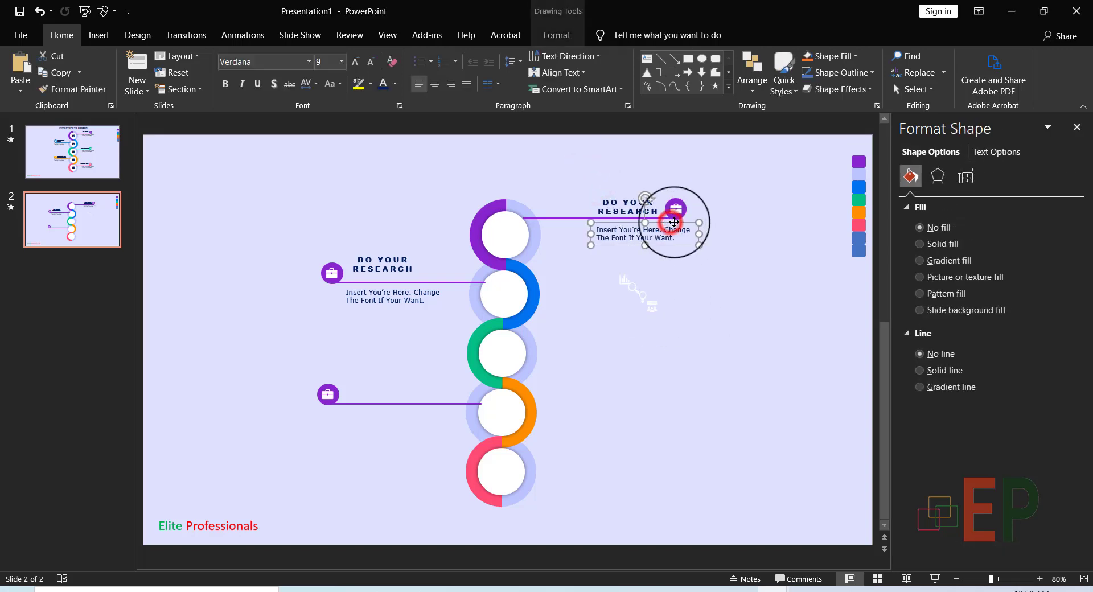
left_click(676, 206)
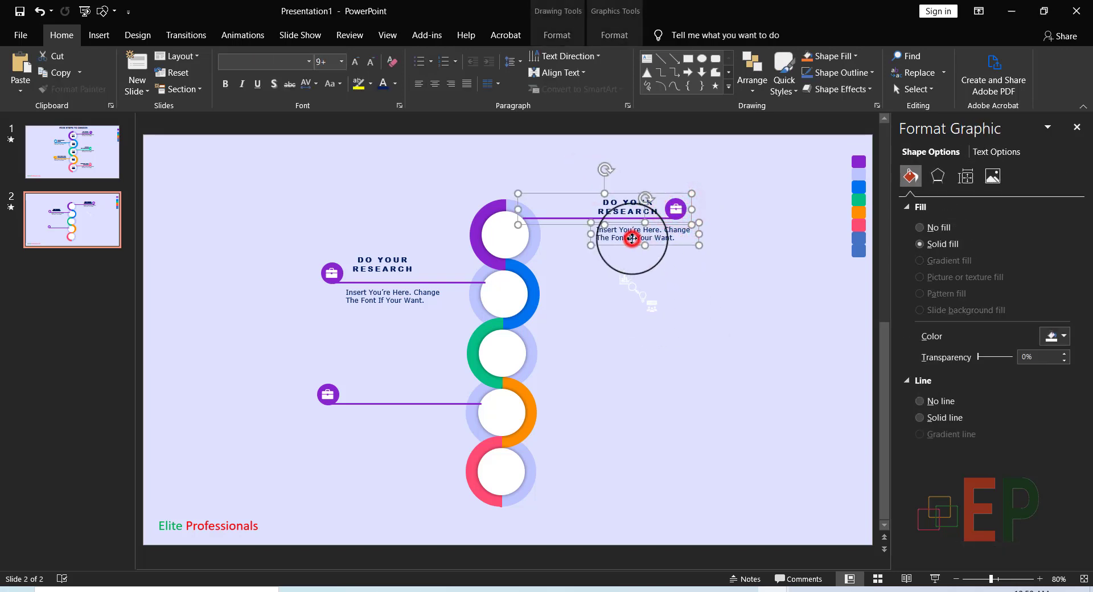
left_click(367, 297)
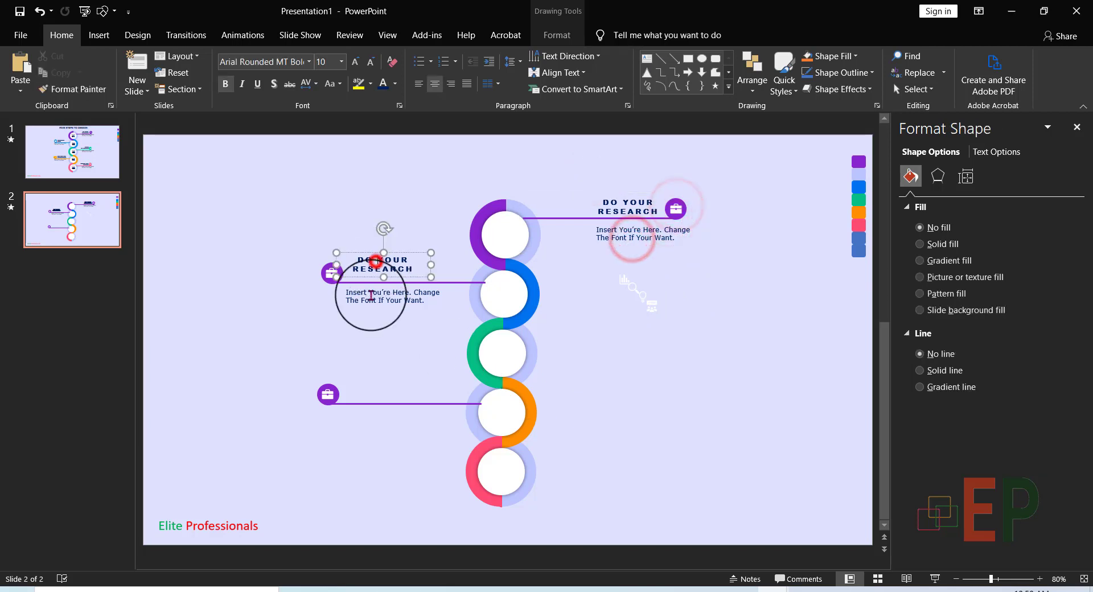
left_click_drag(355, 306, 331, 308)
left_click(404, 259)
left_click(331, 273)
left_click(412, 357)
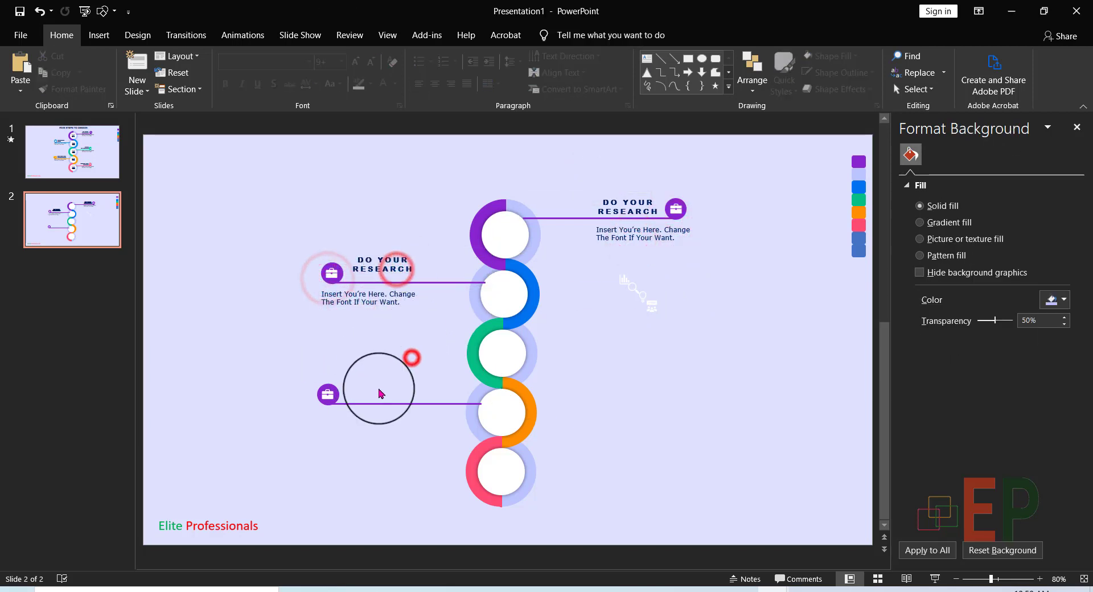
Duplicate the blue ring's heading and description and place the copies around the orange ring's connector line
left_click(384, 399)
left_click_drag(378, 366, 439, 243)
key("ctrl+d")
left_click_drag(380, 325, 362, 426)
Place copies of the first step's connector group and description text to the right of the green and pink rings
left_click(571, 222)
left_click_drag(565, 260, 552, 495)
left_click(671, 396)
left_click(572, 459)
left_click(532, 349)
left_click(552, 463)
Nudge the blue and orange rings' connectors and texts slightly to adjust their spacing from the rings
left_click(413, 277)
left_click_drag(412, 277, 410, 277)
left_click_drag(395, 398, 397, 398)
left_click(403, 465)
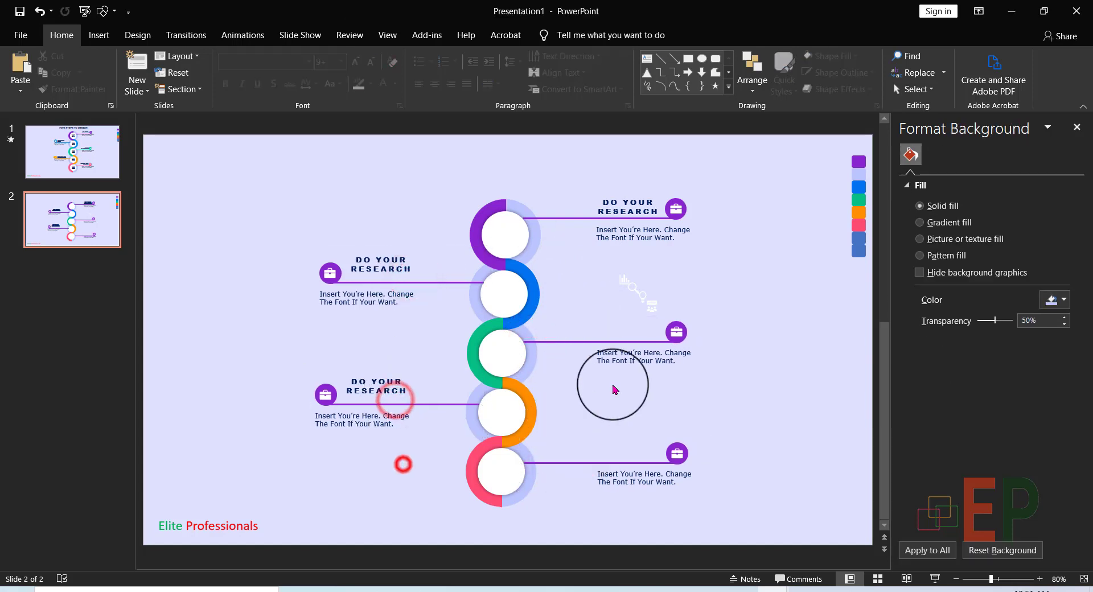
Replace the copied briefcase icons with the bar chart, light bulb and magnifier icons at the green, orange and pink rings respectively
left_click_drag(639, 305, 670, 335)
right_click(626, 283)
left_click(739, 349)
left_click(677, 452)
key("Delete")
left_click_drag(634, 286, 324, 392)
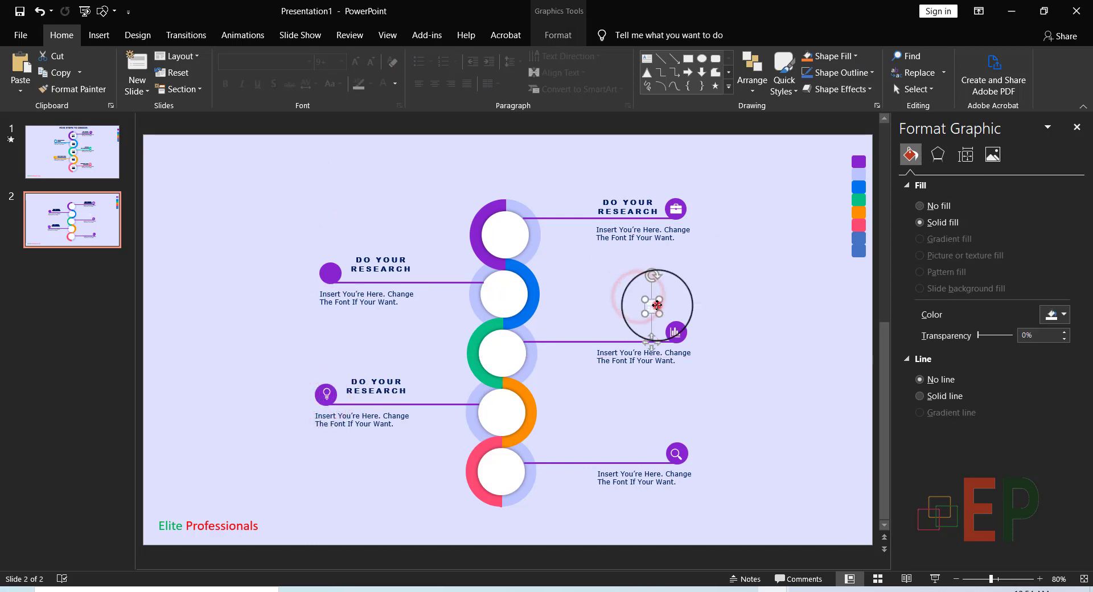